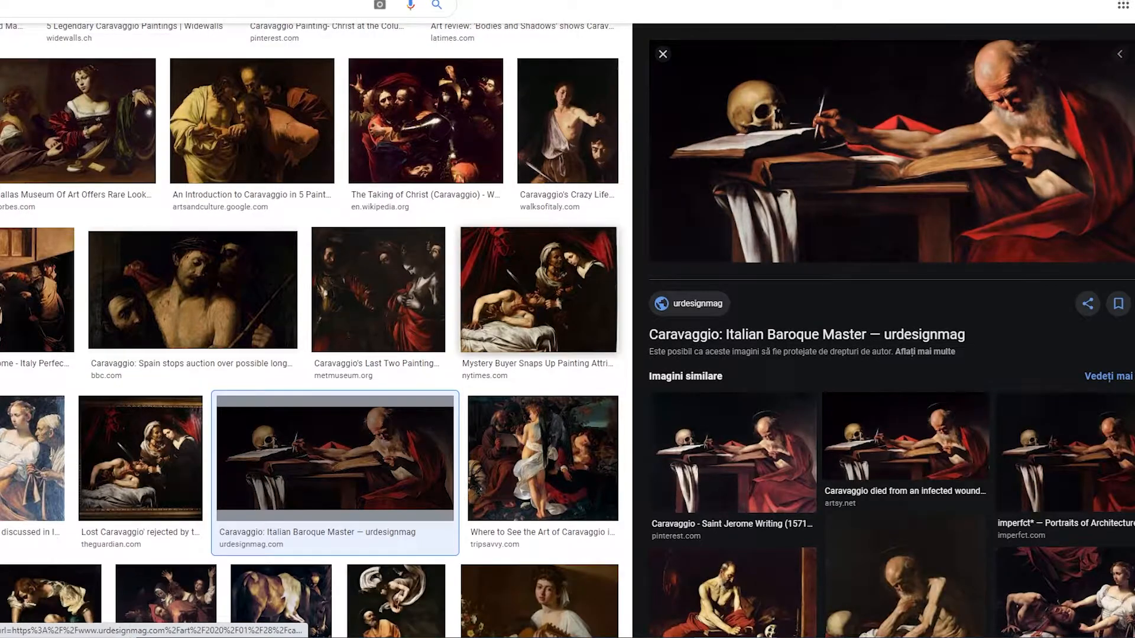
# Examine the Caravaggio Saint Jerome painting in the image search results
pyautogui.scroll(-2, 535, 307)
pyautogui.click(283, 511)
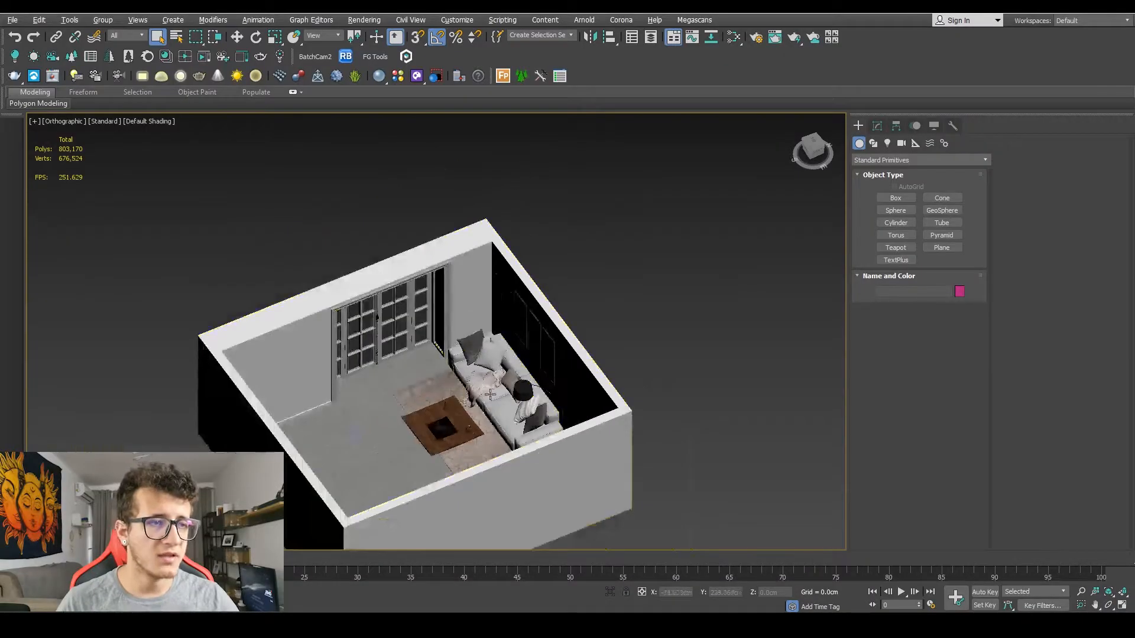
# Examine the living-room model from several sides, including the sofa area, the doors and the camera
pyautogui.keyDown('alt'); pyautogui.moveTo(449, 355); pyautogui.dragTo(527, 268, button='middle'); pyautogui.keyUp('alt')
pyautogui.scroll(5, 492, 408)
pyautogui.scroll(5, 489, 393)
pyautogui.moveTo(489, 392)
pyautogui.keyDown('alt'); pyautogui.mouseDown(button='middle')
pyautogui.moveTo(408, 385)
pyautogui.moveTo(490, 399)
pyautogui.mouseUp(button='middle'); pyautogui.keyUp('alt')
pyautogui.scroll(-7, 489, 399)
pyautogui.scroll(4, 552, 243)
pyautogui.moveTo(414, 189); pyautogui.dragTo(608, 274, button='middle')
pyautogui.scroll(-2, 597, 286)
pyautogui.scroll(-5, 603, 281)
pyautogui.scroll(3, 537, 331)
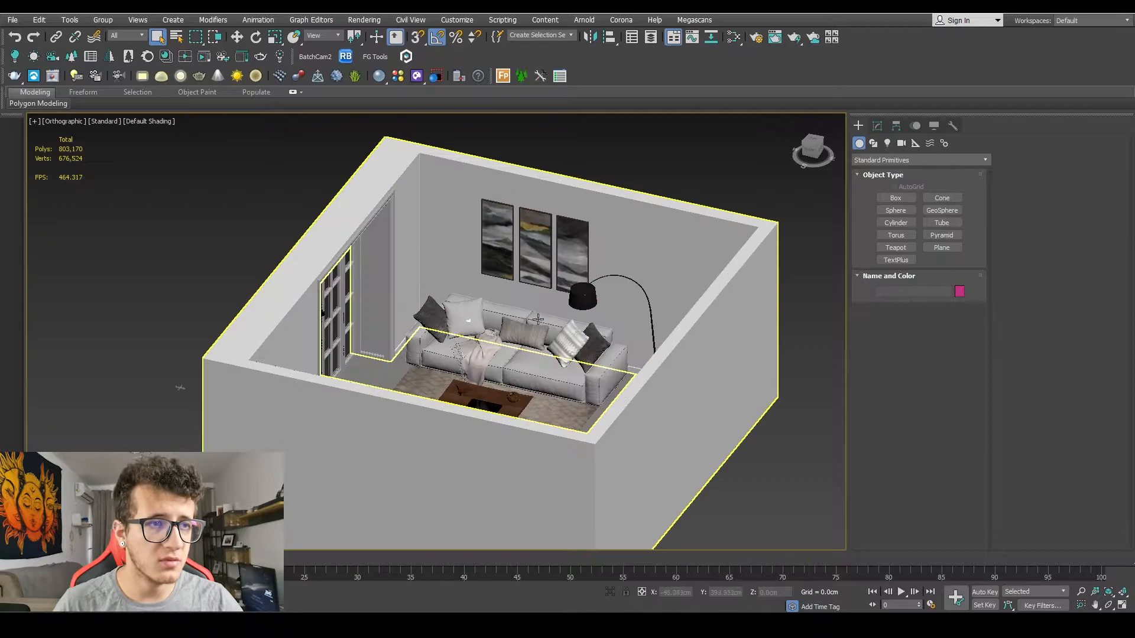
pyautogui.keyDown('alt'); pyautogui.moveTo(537, 327); pyautogui.dragTo(547, 349, button='middle'); pyautogui.keyUp('alt')
pyautogui.scroll(-2, 521, 337)
pyautogui.keyDown('alt'); pyautogui.moveTo(468, 355); pyautogui.dragTo(298, 372, button='middle'); pyautogui.keyUp('alt')
pyautogui.scroll(5, 335, 186)
pyautogui.moveTo(337, 187); pyautogui.dragTo(370, 277, button='middle')
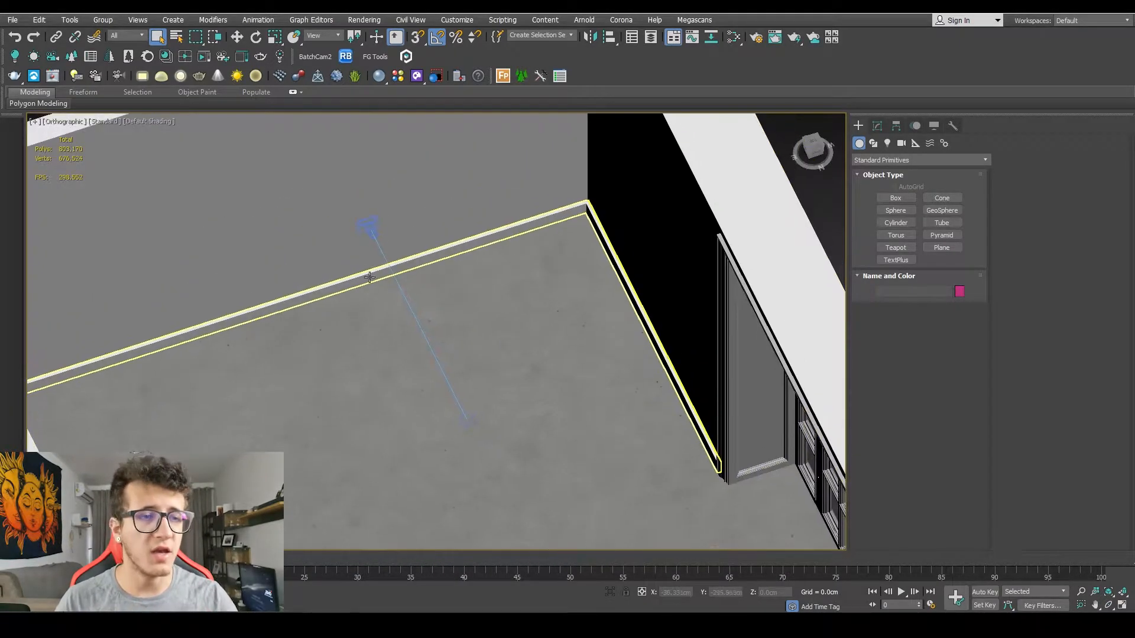
# Inspect the Corona camera and its position in the room facing the sofa wall, and clear the selection
pyautogui.click(368, 226)
pyautogui.scroll(-5, 367, 227)
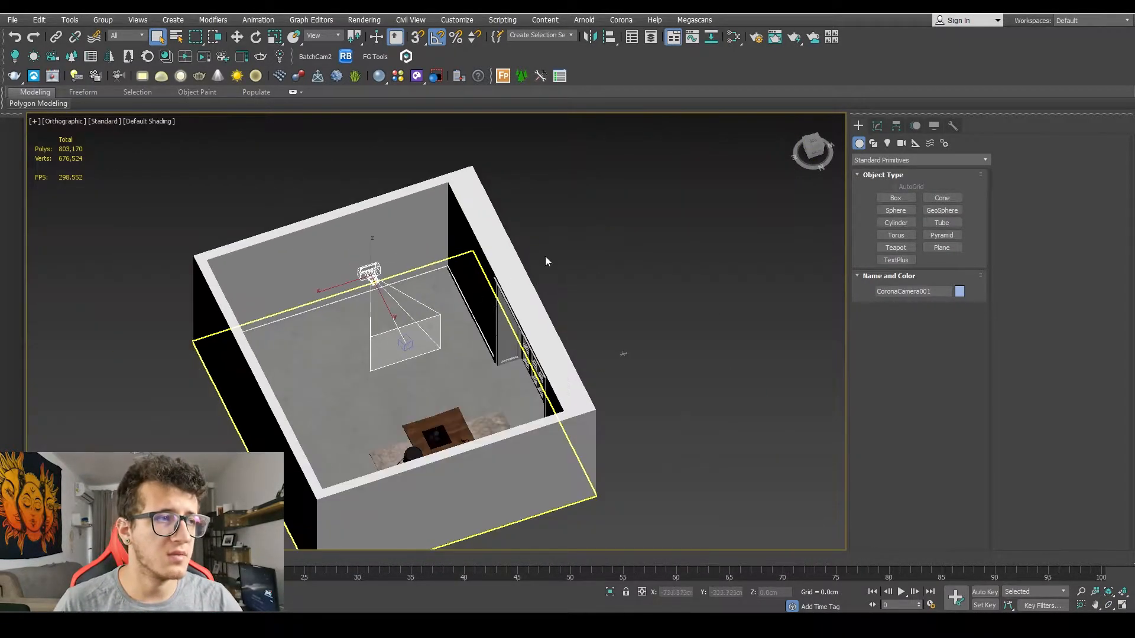
pyautogui.click(877, 126)
pyautogui.keyDown('alt'); pyautogui.moveTo(444, 290); pyautogui.dragTo(720, 385, button='middle'); pyautogui.keyUp('alt')
pyautogui.click(720, 380)
pyautogui.scroll(3, 480, 339)
pyautogui.keyDown('alt'); pyautogui.moveTo(410, 398); pyautogui.dragTo(382, 356, button='middle'); pyautogui.keyUp('alt')
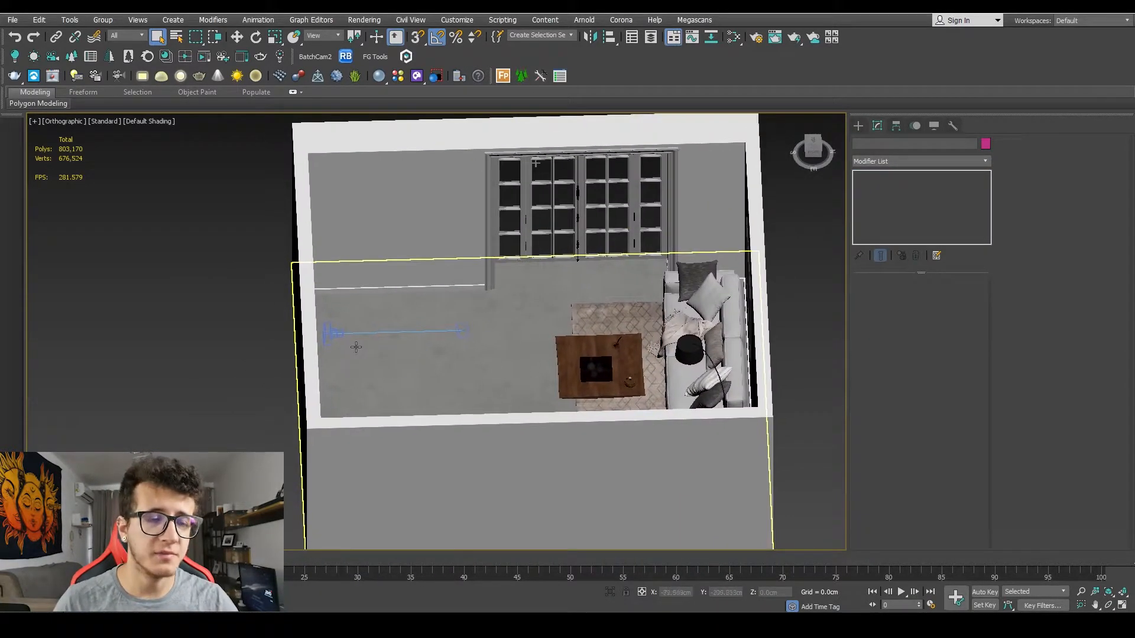
pyautogui.click(756, 38)
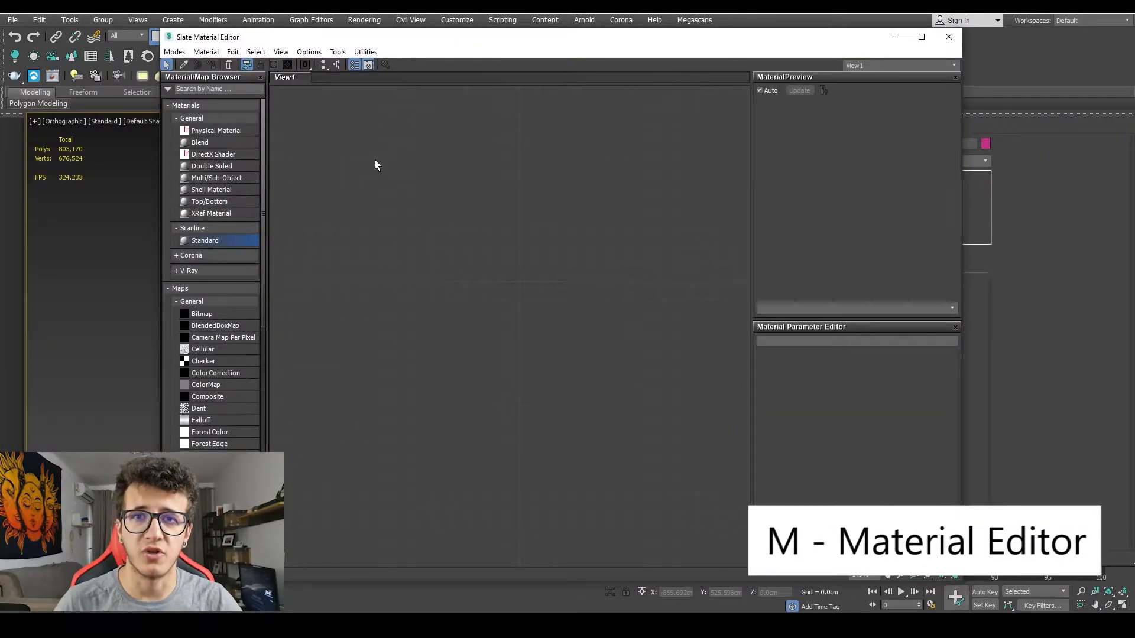
# Try the Compact Material Editor mode and return to the Slate Material Editor
pyautogui.click(174, 52)
pyautogui.click(204, 68)
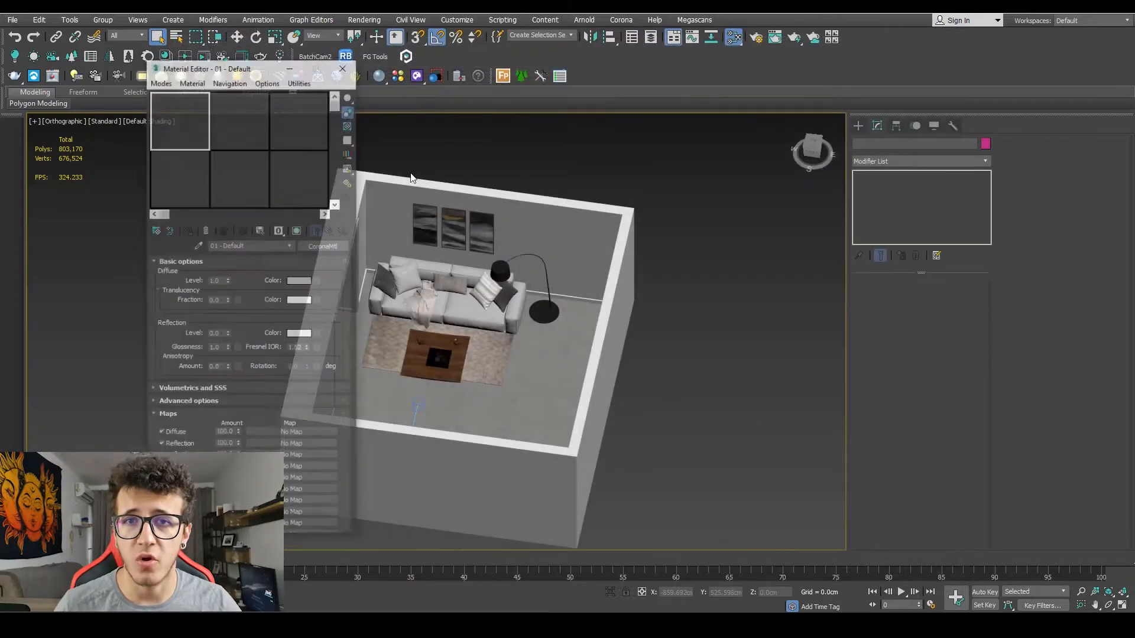
pyautogui.click(160, 80)
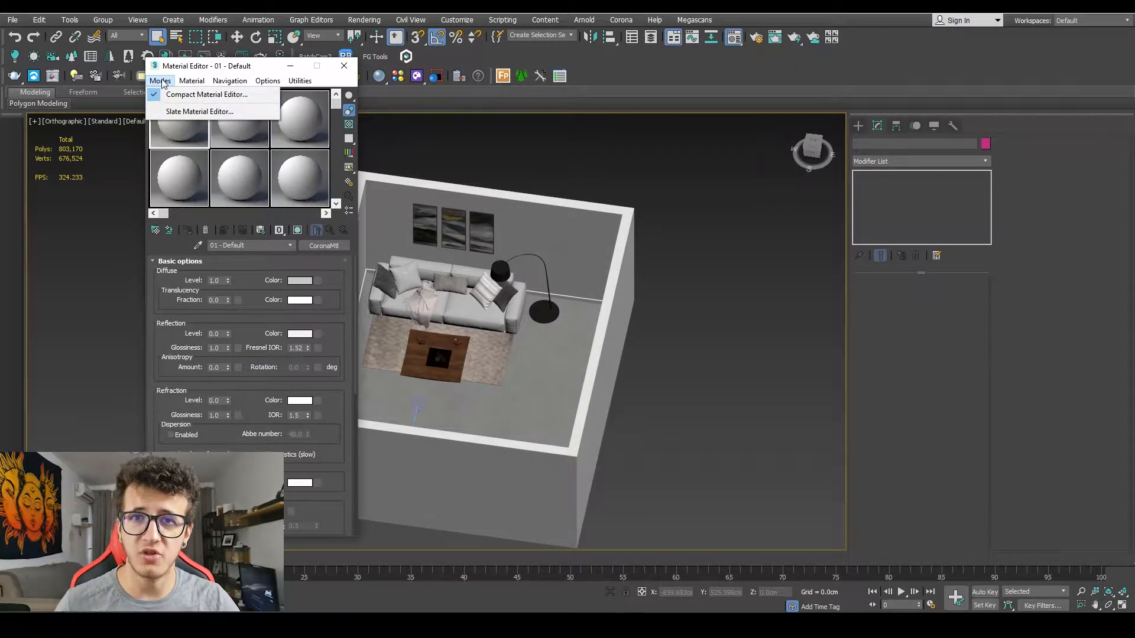
pyautogui.click(200, 112)
# Add a Bitmap map to the node view, choosing kloppenheim_06_16k.hdr from the Kloppenheim 06 folder
pyautogui.rightClick(484, 238)
pyautogui.moveTo(537, 256)
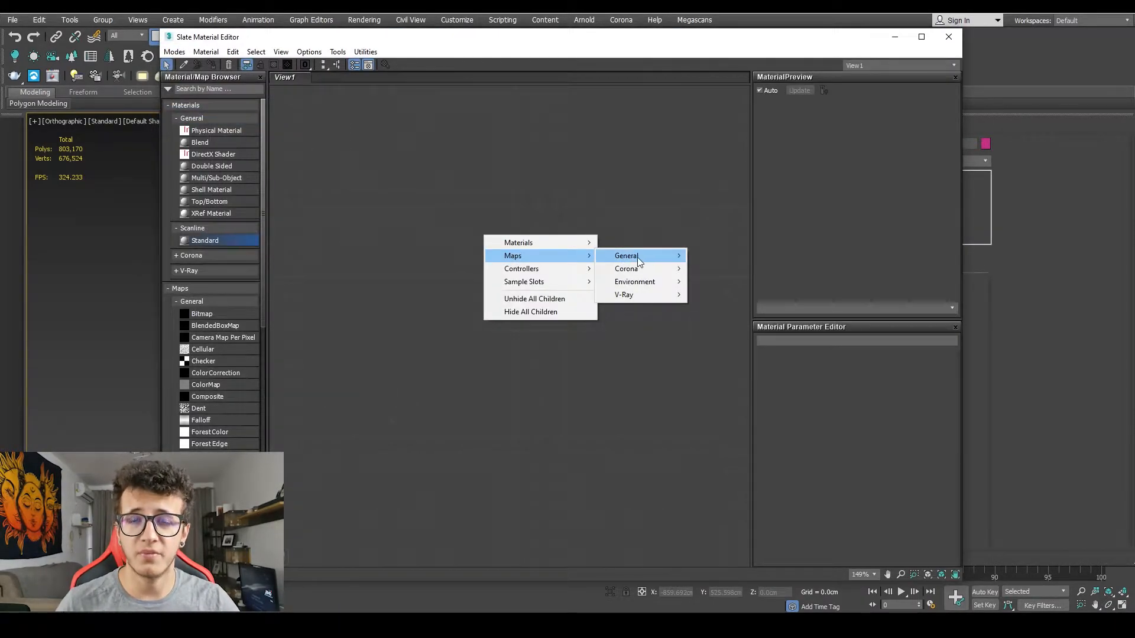
pyautogui.moveTo(637, 257)
pyautogui.click(715, 164)
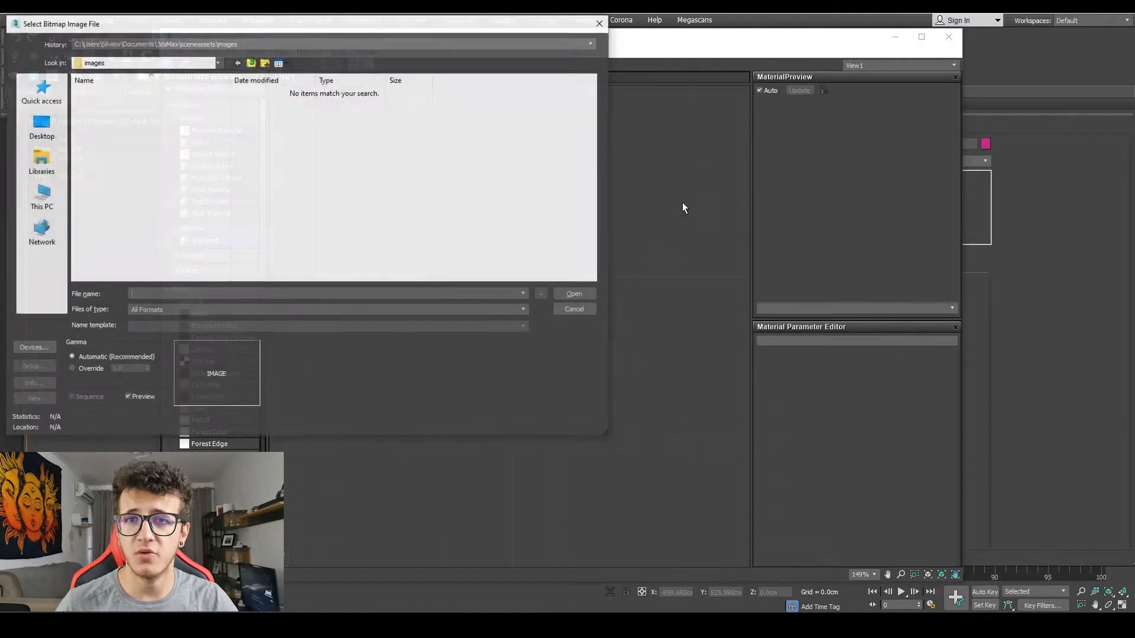
pyautogui.moveTo(413, 23); pyautogui.dragTo(635, 72)
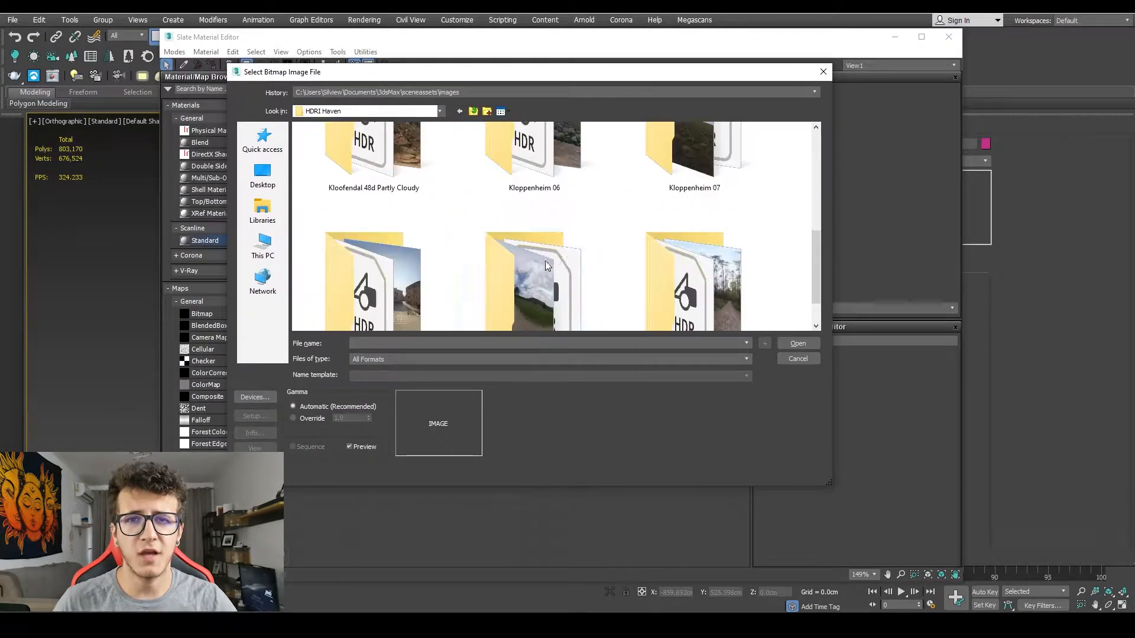
pyautogui.scroll(2, 546, 266)
pyautogui.doubleClick(532, 189)
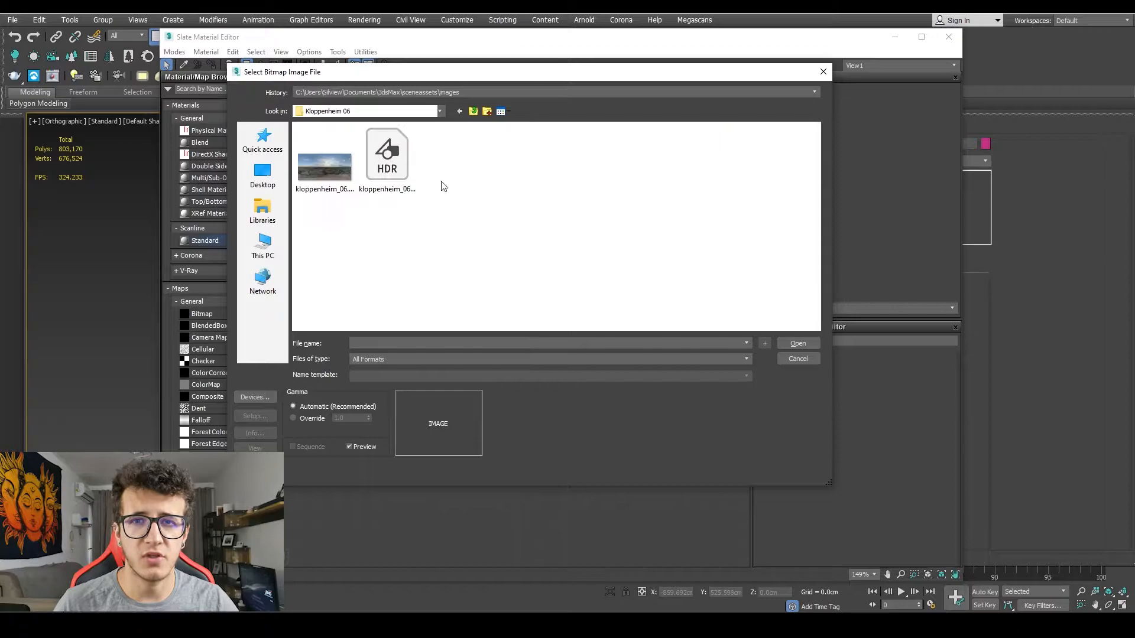
pyautogui.doubleClick(386, 179)
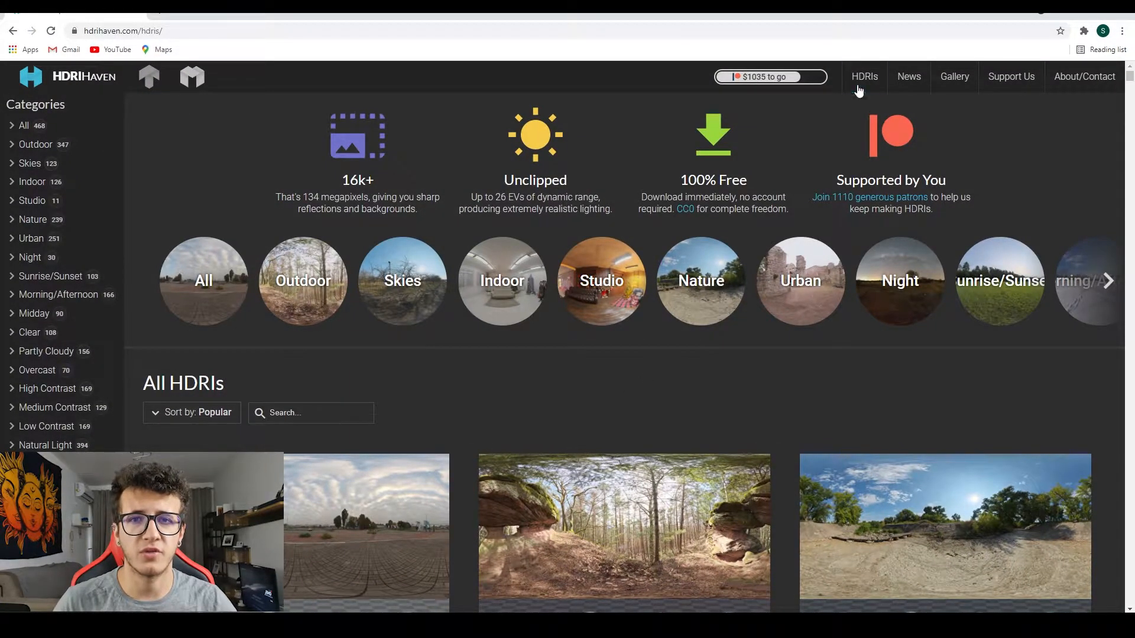
# Browse the catalogue of free HDRIs on the HDRI Haven website
pyautogui.scroll(-5, 597, 390)
pyautogui.scroll(-15, 603, 371)
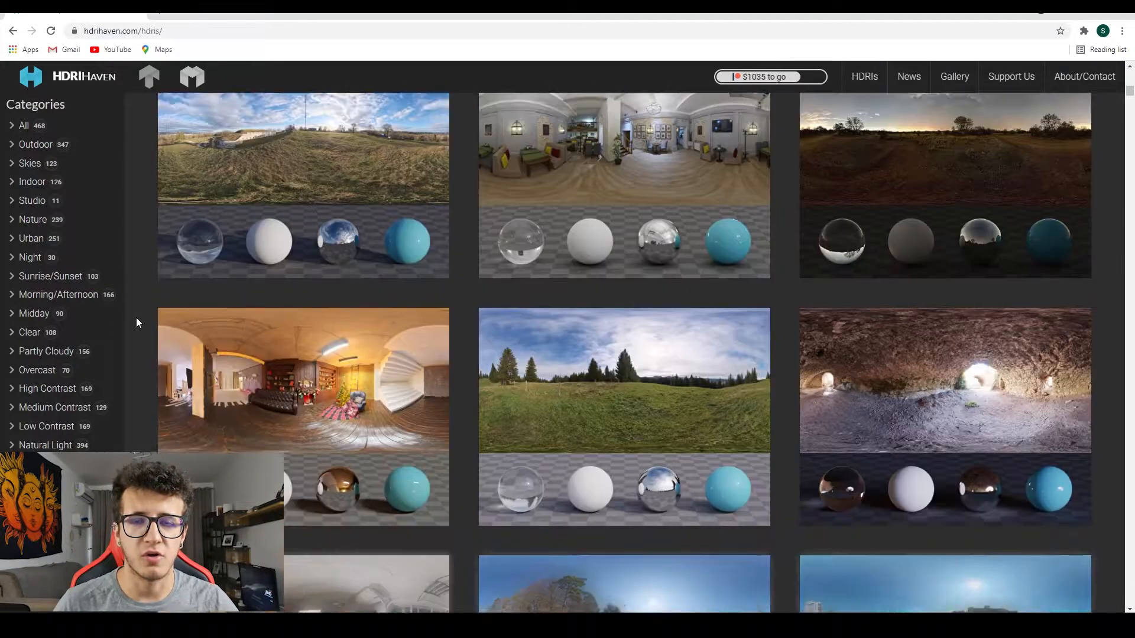
pyautogui.scroll(-15, 136, 319)
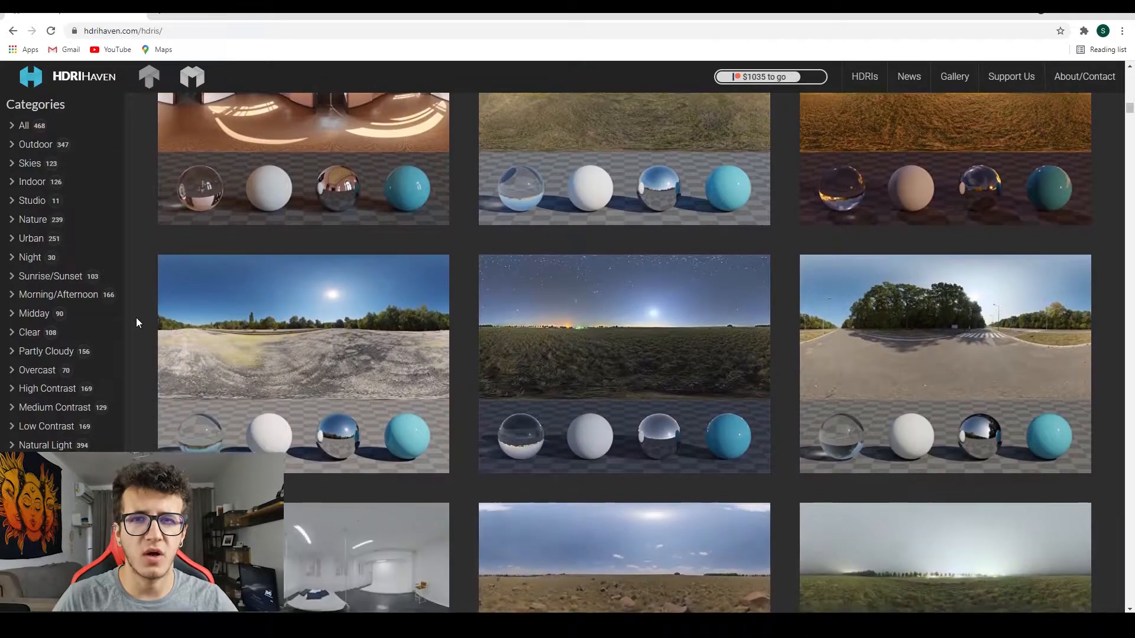
pyautogui.scroll(-5, 136, 322)
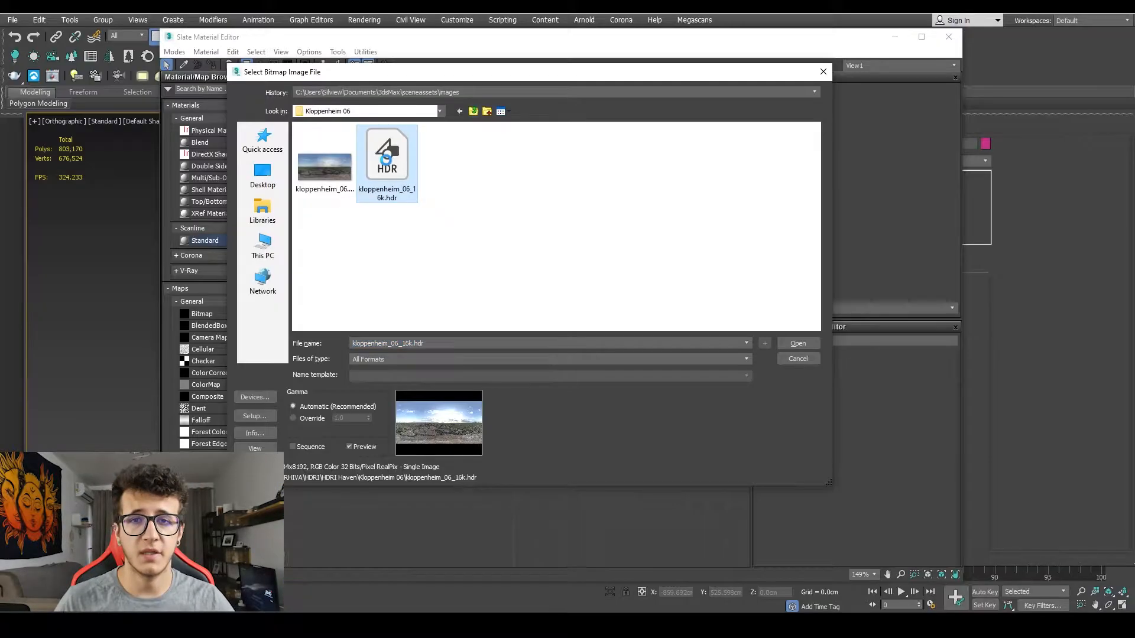
# Load kloppenheim_06_16k.hdr as Real Pixels (32 bpp), show the bitmap's parameters and set the preview to Follow Current Selection
pyautogui.doubleClick(387, 159)
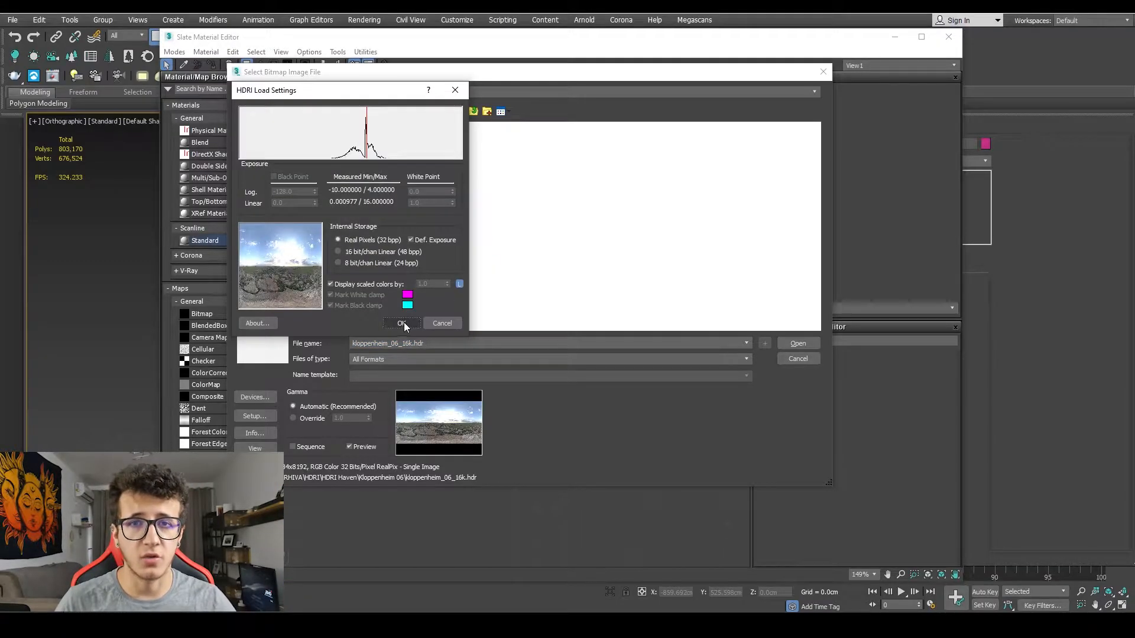
pyautogui.click(408, 322)
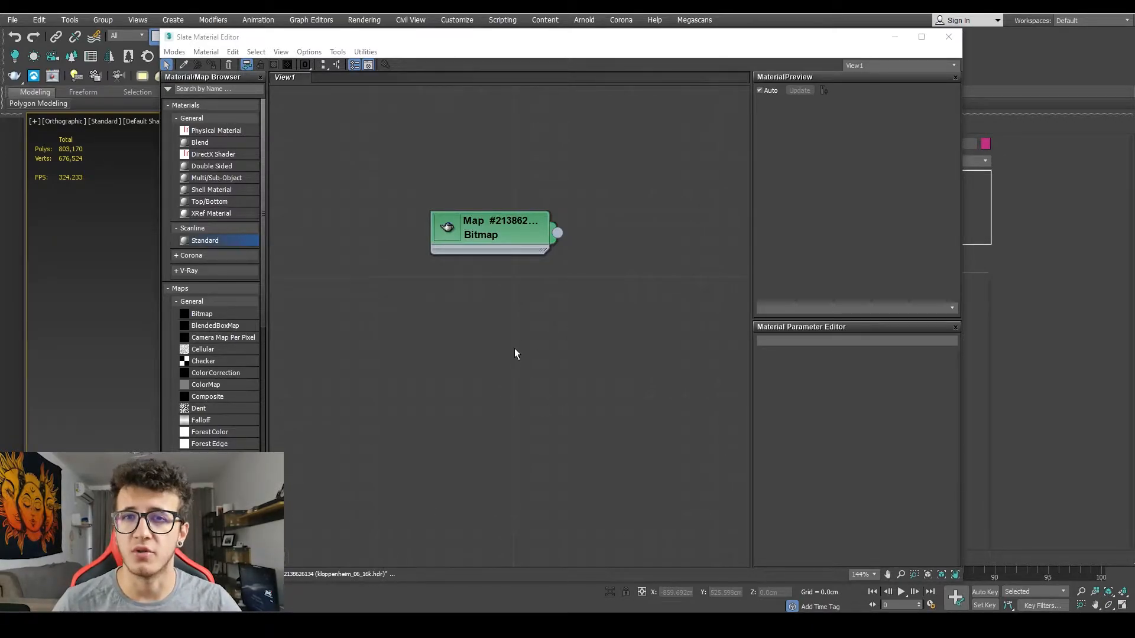
pyautogui.doubleClick(500, 229)
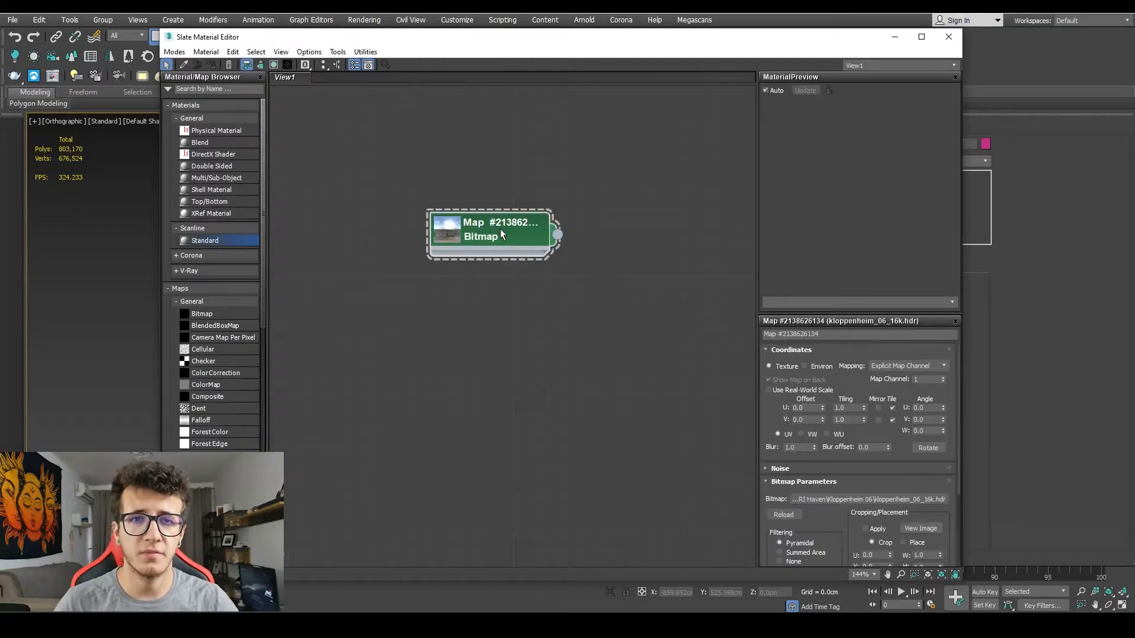
pyautogui.click(778, 304)
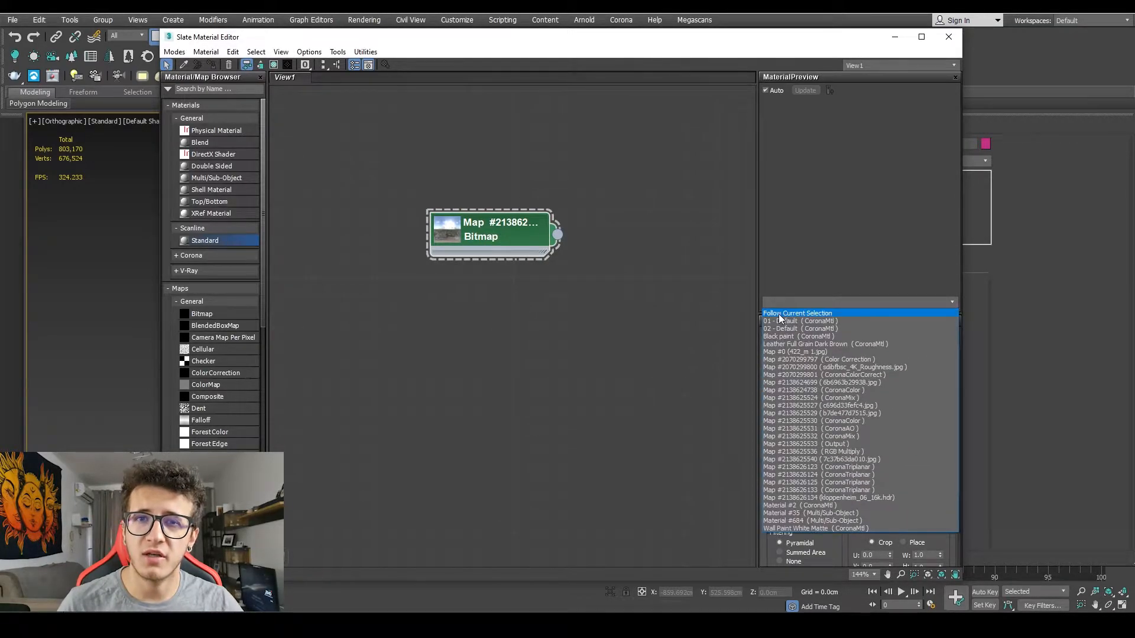
pyautogui.click(779, 314)
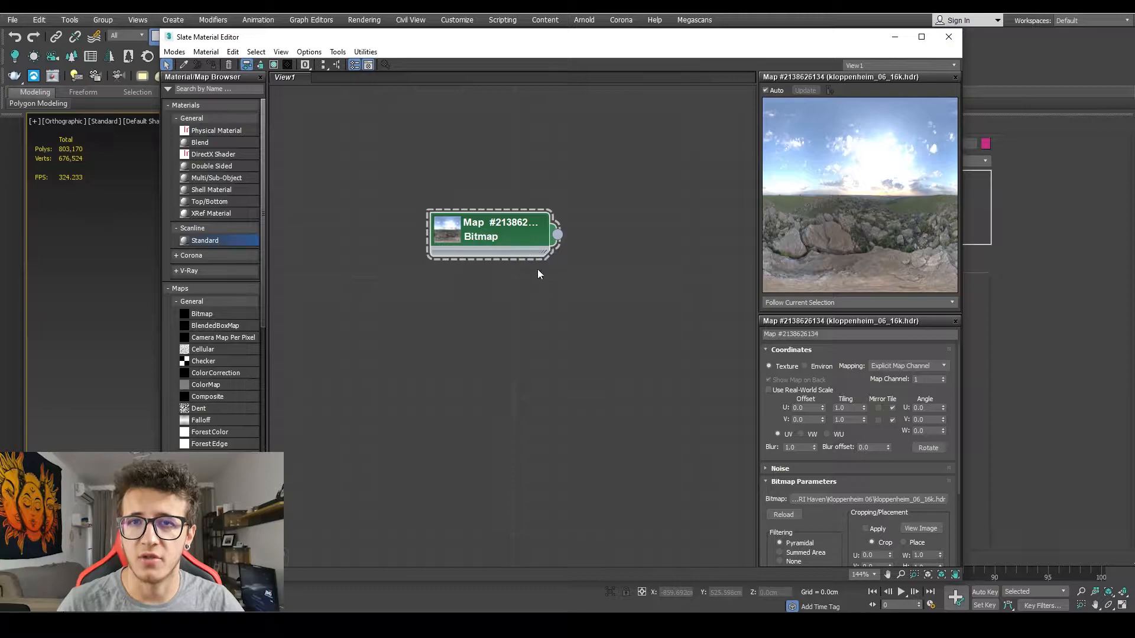
# Set the bitmap's coordinates to Environ with Spherical Environment mapping
pyautogui.click(805, 366)
pyautogui.click(912, 365)
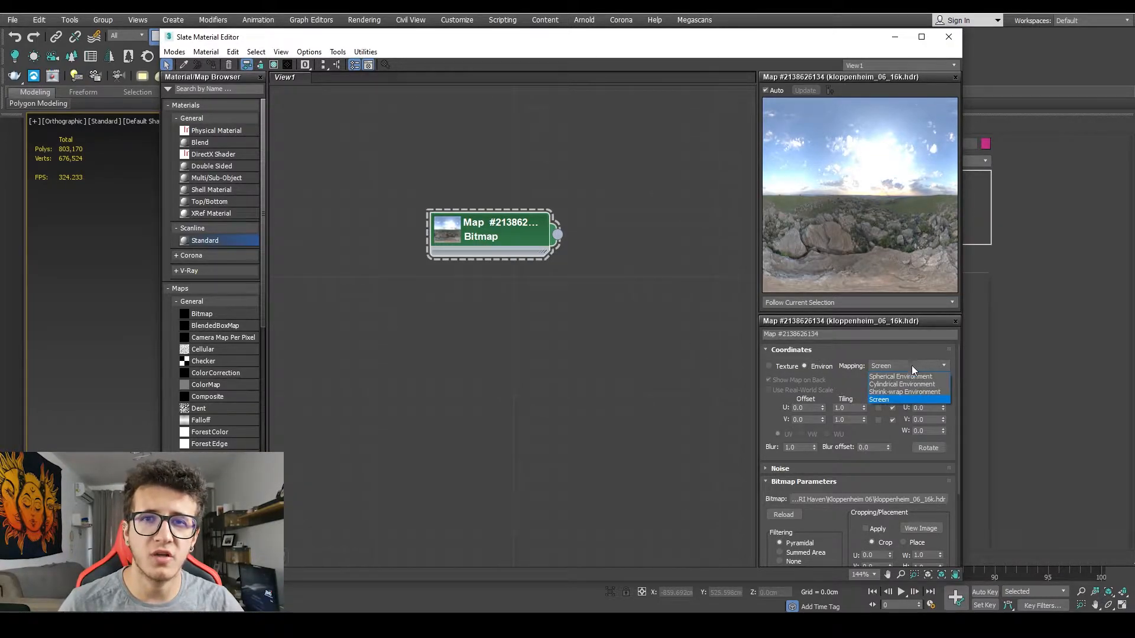
pyautogui.click(909, 374)
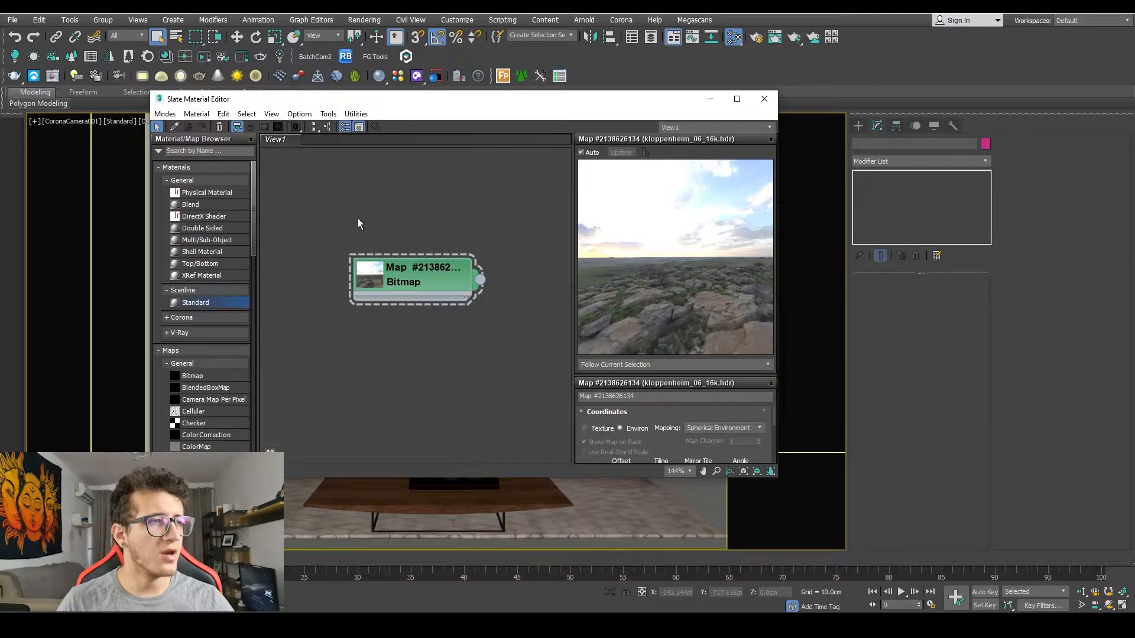
# Assign the HDRI bitmap as an instance to the scene's environment map
pyautogui.press('8')
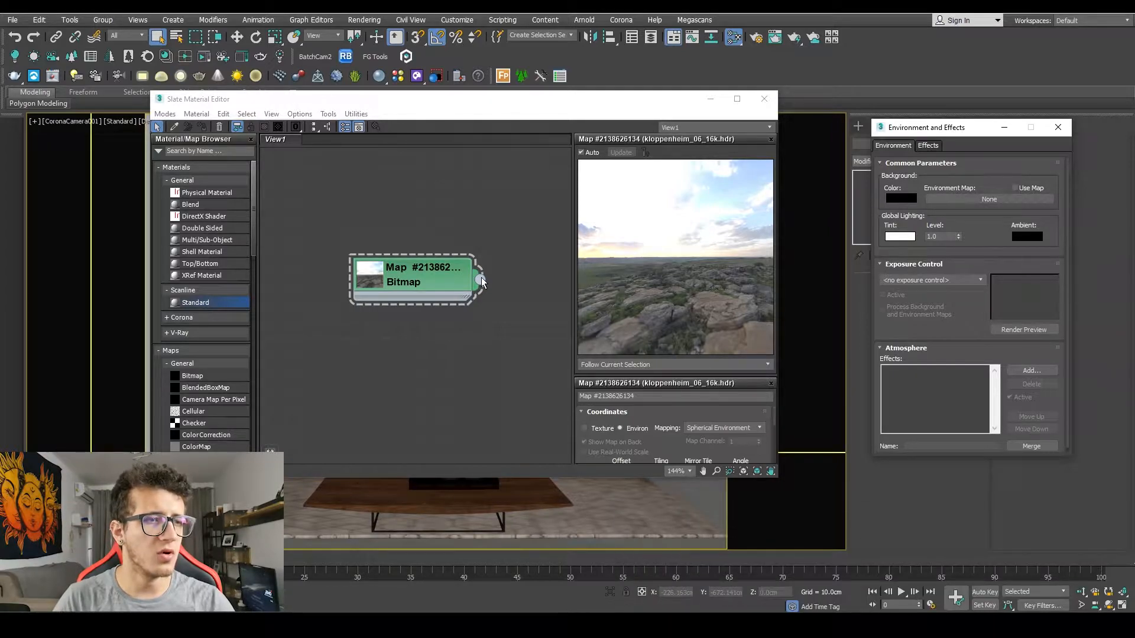
pyautogui.moveTo(479, 284); pyautogui.dragTo(985, 200)
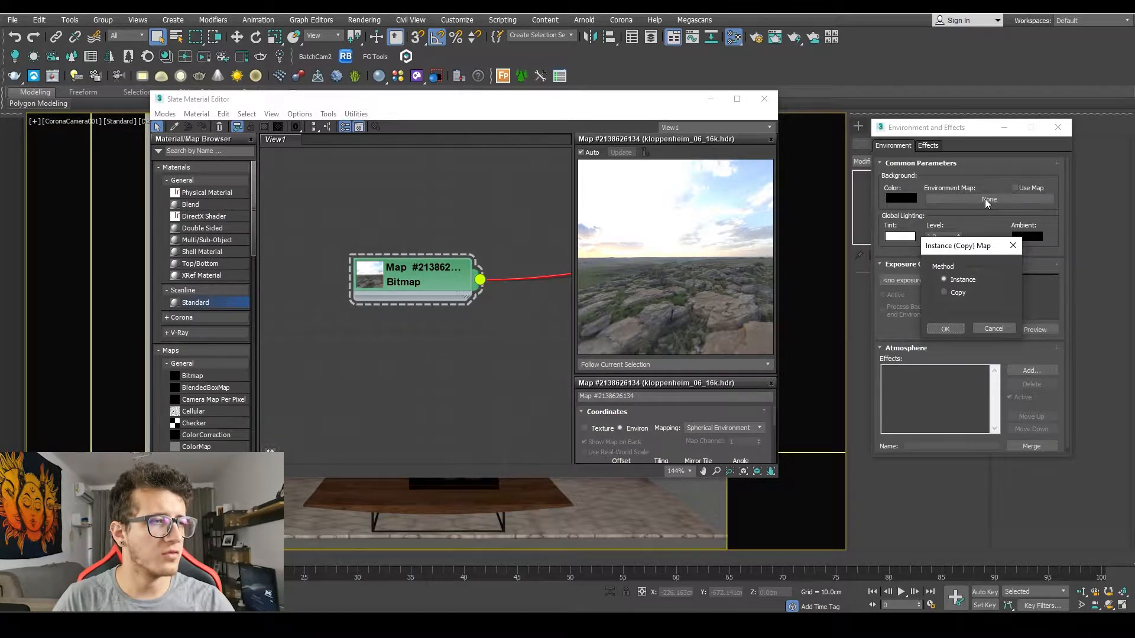
pyautogui.click(945, 328)
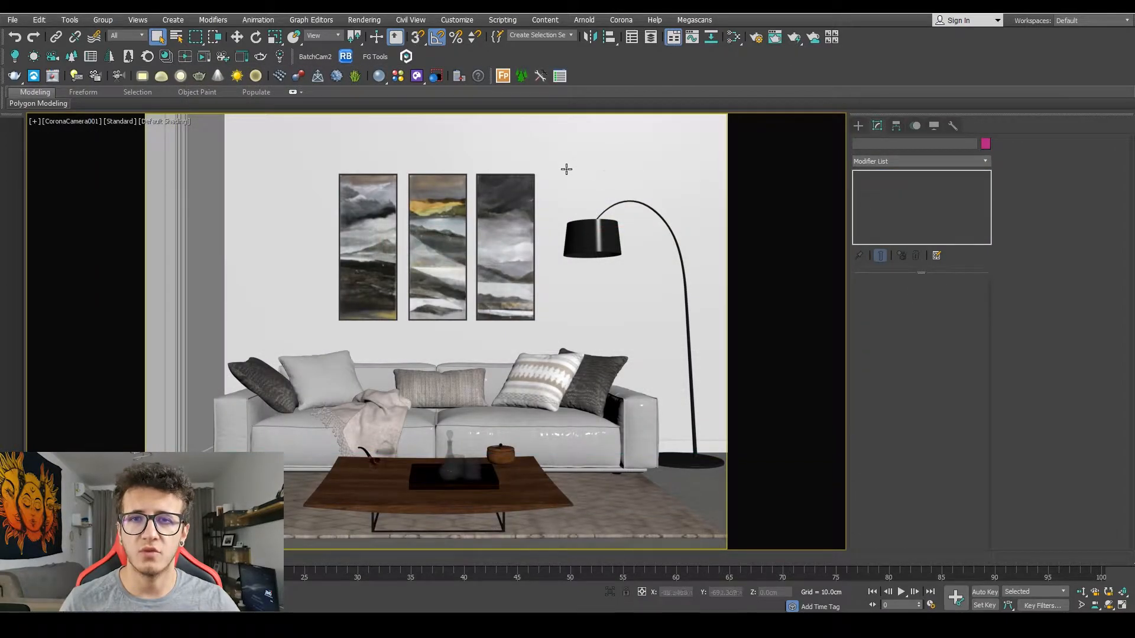
# Run an interactive Corona render of the camera view to check the HDRI lighting, and close the frame buffer
pyautogui.click(758, 38)
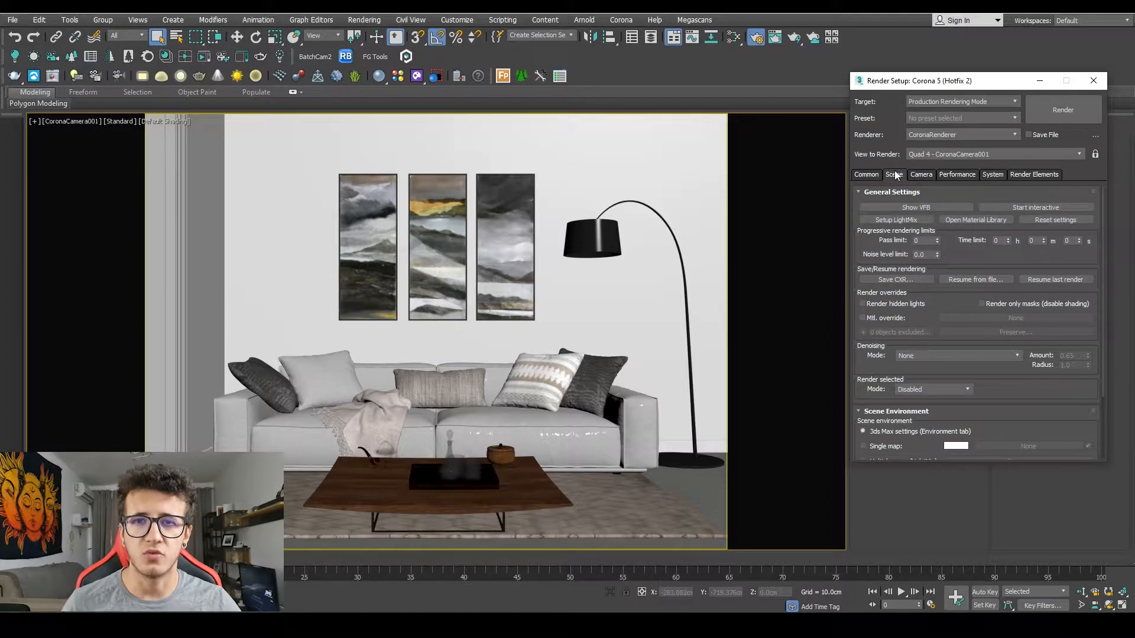
pyautogui.click(1032, 207)
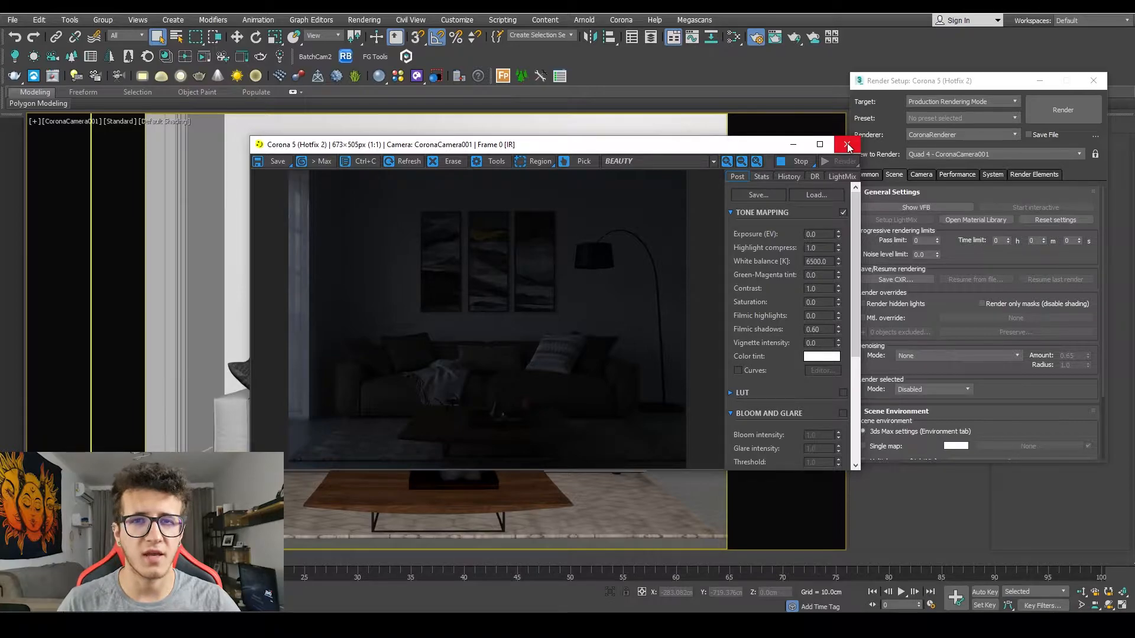
pyautogui.click(846, 143)
# In the top view, create a targeted CoronaSun outside the window wall, aimed through the window toward the sofa
pyautogui.press('t')
pyautogui.moveTo(901, 81); pyautogui.dragTo(570, 145)
pyautogui.click(858, 125)
pyautogui.click(760, 143)
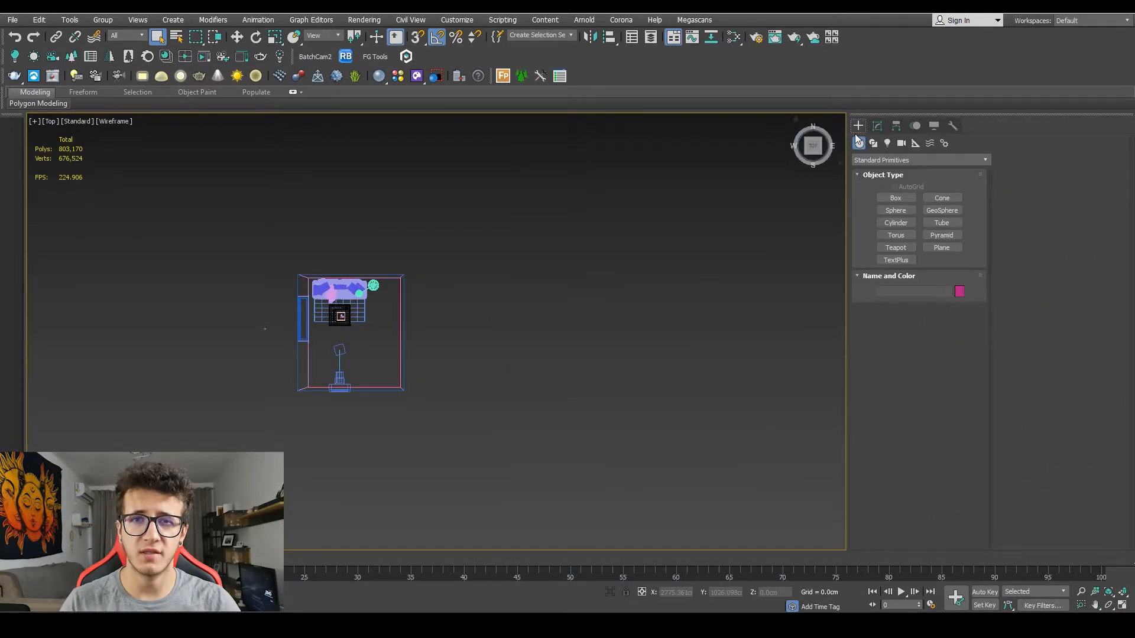
pyautogui.click(889, 143)
pyautogui.click(881, 160)
pyautogui.click(877, 194)
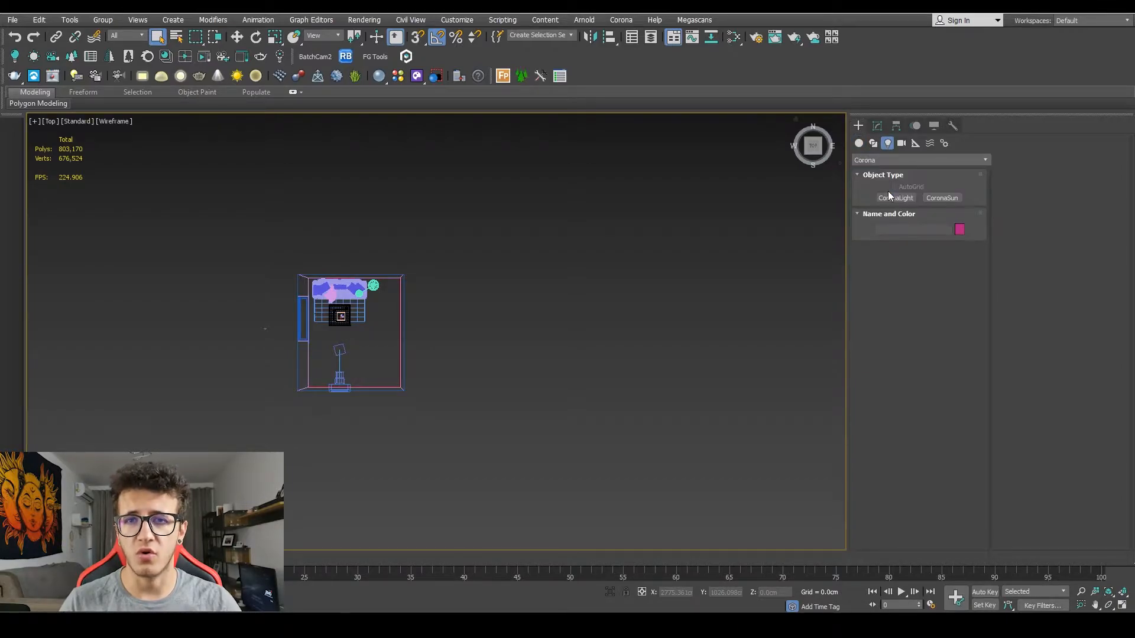
pyautogui.click(949, 200)
pyautogui.moveTo(316, 373); pyautogui.dragTo(499, 360, button='middle')
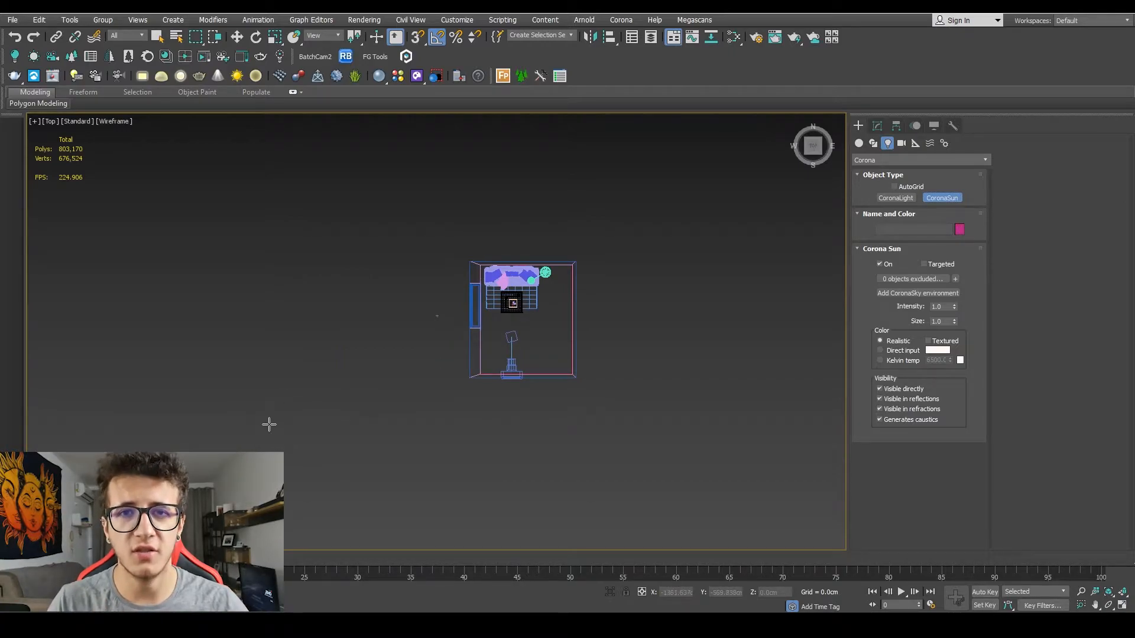
pyautogui.moveTo(296, 384); pyautogui.dragTo(537, 267)
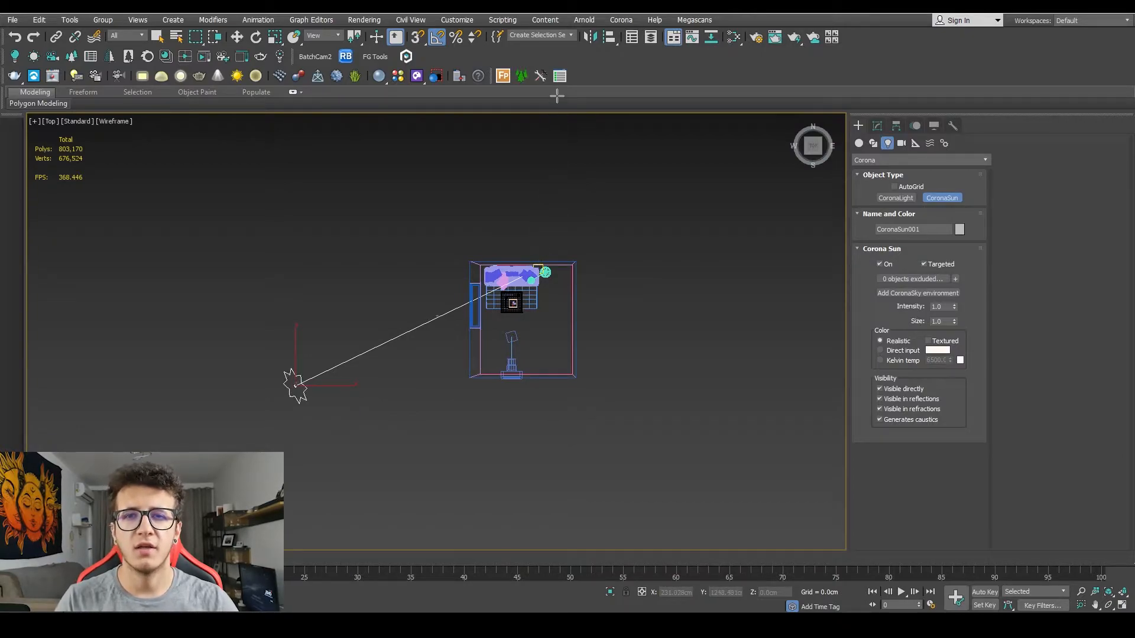
# Lower the CoronaSun to a height of about 699 cm and check its direction through the window
pyautogui.moveTo(514, 180)
pyautogui.keyDown('alt'); pyautogui.mouseDown(button='middle')
pyautogui.moveTo(512, 195)
pyautogui.moveTo(513, 178)
pyautogui.mouseUp(button='middle'); pyautogui.keyUp('alt')
pyautogui.click(814, 147)
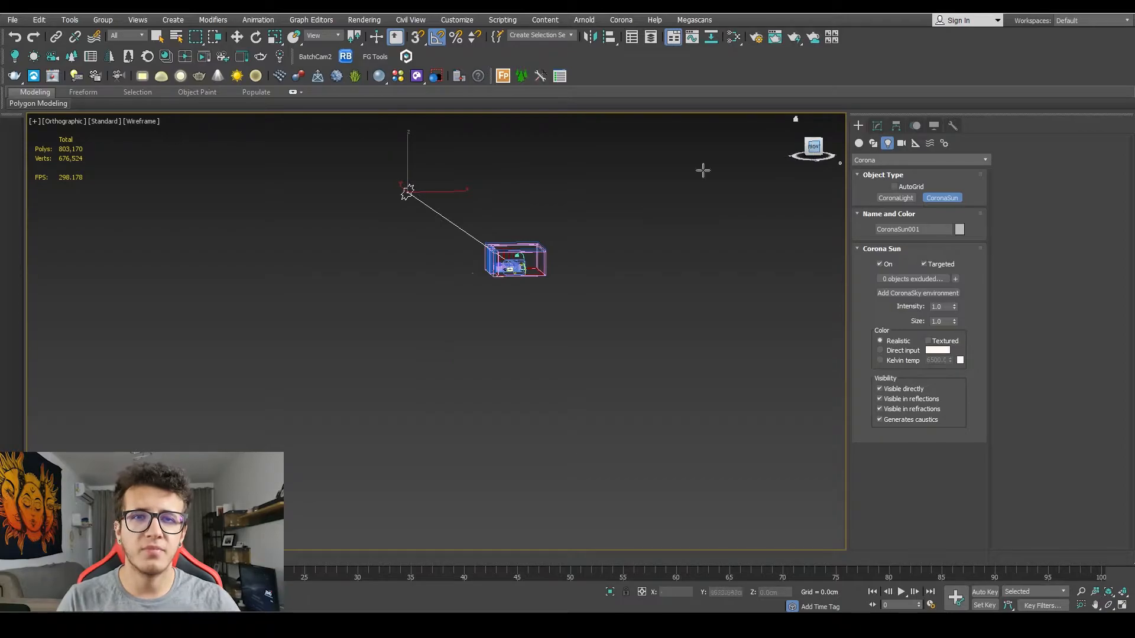
pyautogui.rightClick(533, 228)
pyautogui.scroll(2, 494, 225)
pyautogui.moveTo(462, 246); pyautogui.dragTo(412, 295, button='middle')
pyautogui.press('w')
pyautogui.moveTo(328, 201); pyautogui.dragTo(329, 233)
pyautogui.scroll(-2, 457, 329)
pyautogui.keyDown('alt'); pyautogui.moveTo(464, 327); pyautogui.dragTo(494, 337, button='middle'); pyautogui.keyUp('alt')
pyautogui.scroll(4, 493, 284)
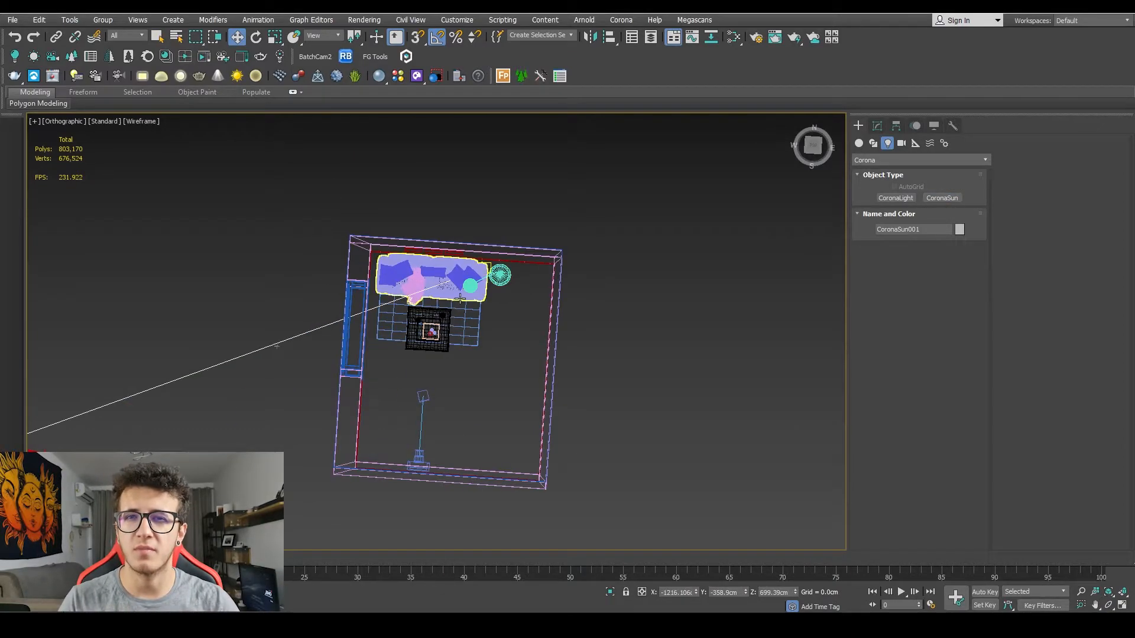
pyautogui.scroll(-2, 470, 268)
pyautogui.keyDown('alt'); pyautogui.moveTo(493, 284); pyautogui.dragTo(461, 307, button='middle'); pyautogui.keyUp('alt')
# Start an interactive Corona render from the Corona camera with the sun lighting the room
pyautogui.hotkey('alt', 'w')
pyautogui.hotkey('alt', 'w')
pyautogui.click(756, 37)
pyautogui.moveTo(650, 142); pyautogui.dragTo(765, 139)
pyautogui.click(844, 170)
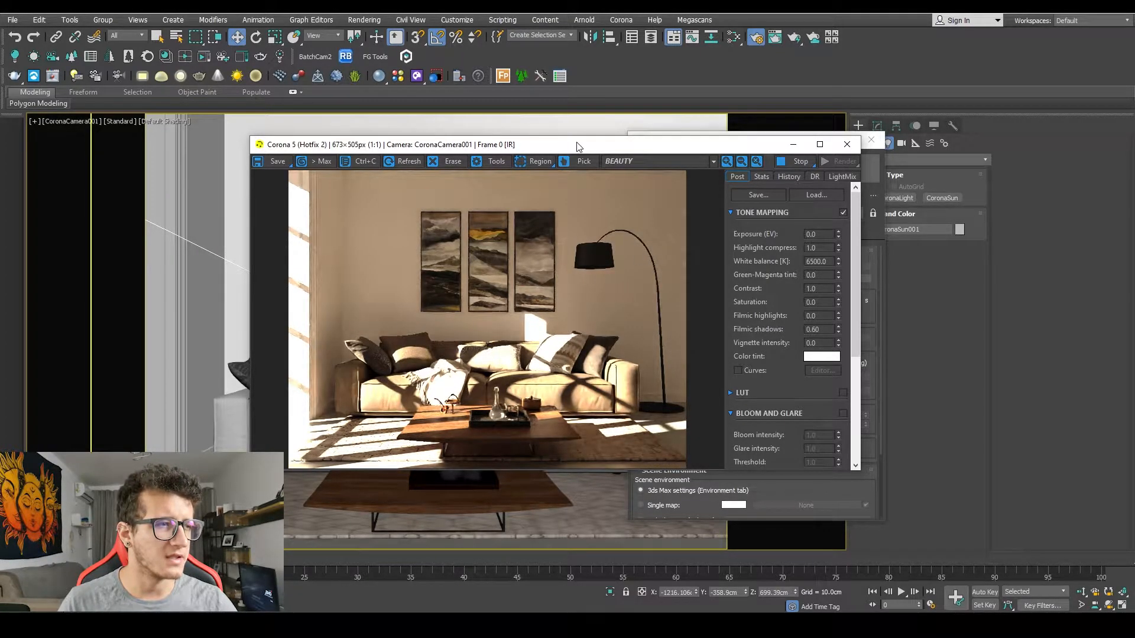
# Raise the highlight compression of the interactive render to 4, and finally to 10
pyautogui.moveTo(577, 146); pyautogui.dragTo(588, 141)
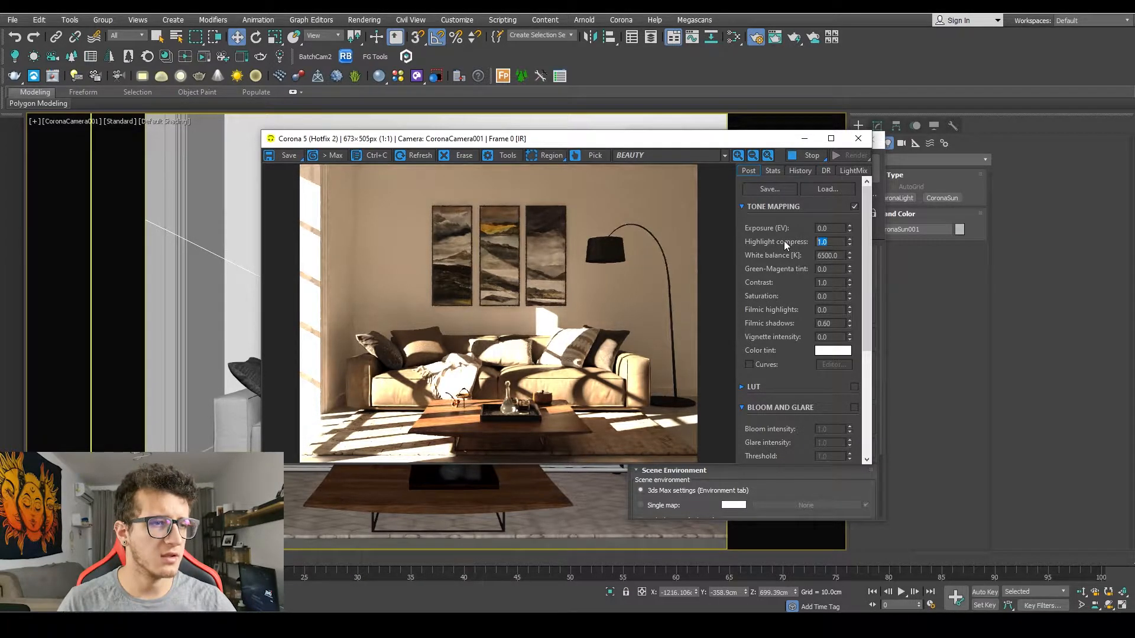
pyautogui.write('4')
pyautogui.press('Return')
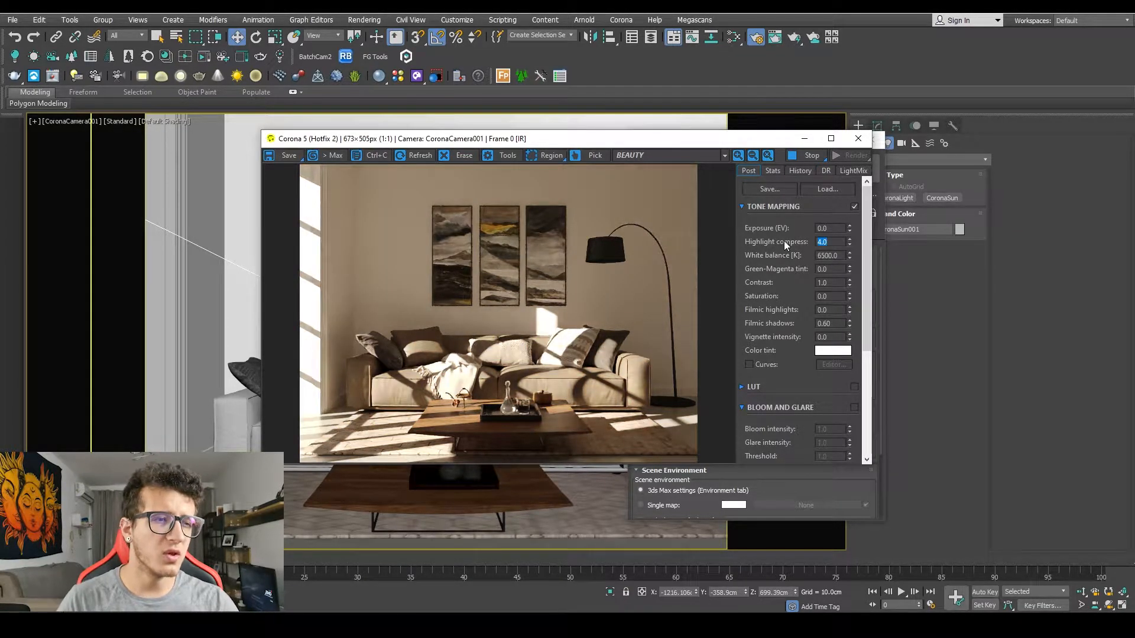
pyautogui.write('10')
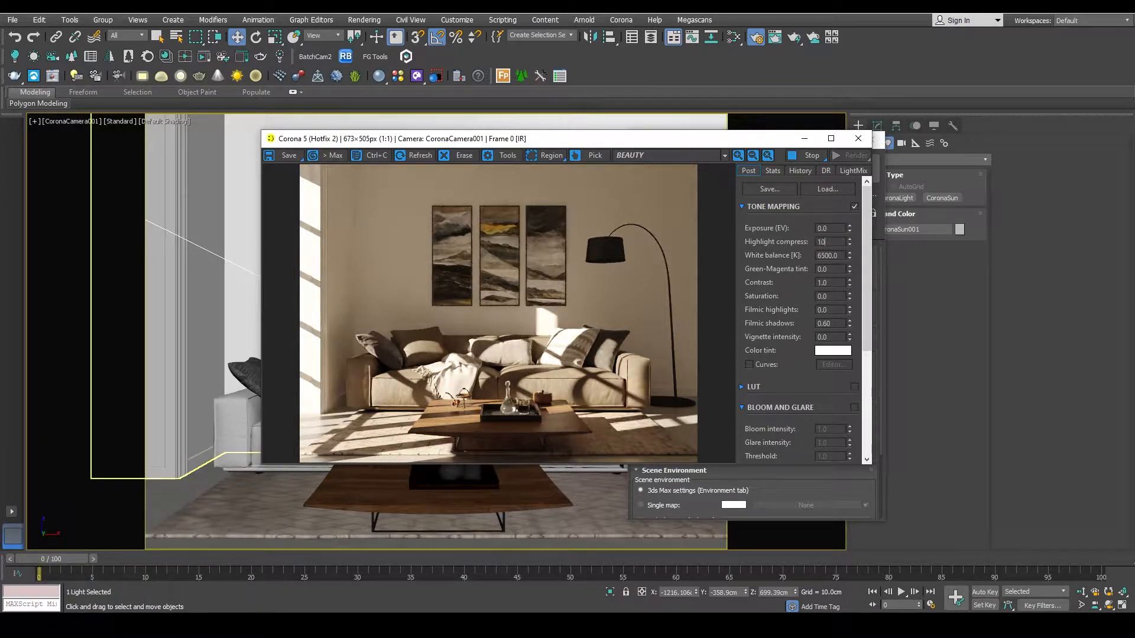
pyautogui.write('100')
pyautogui.press('Return')
pyautogui.press('Return')
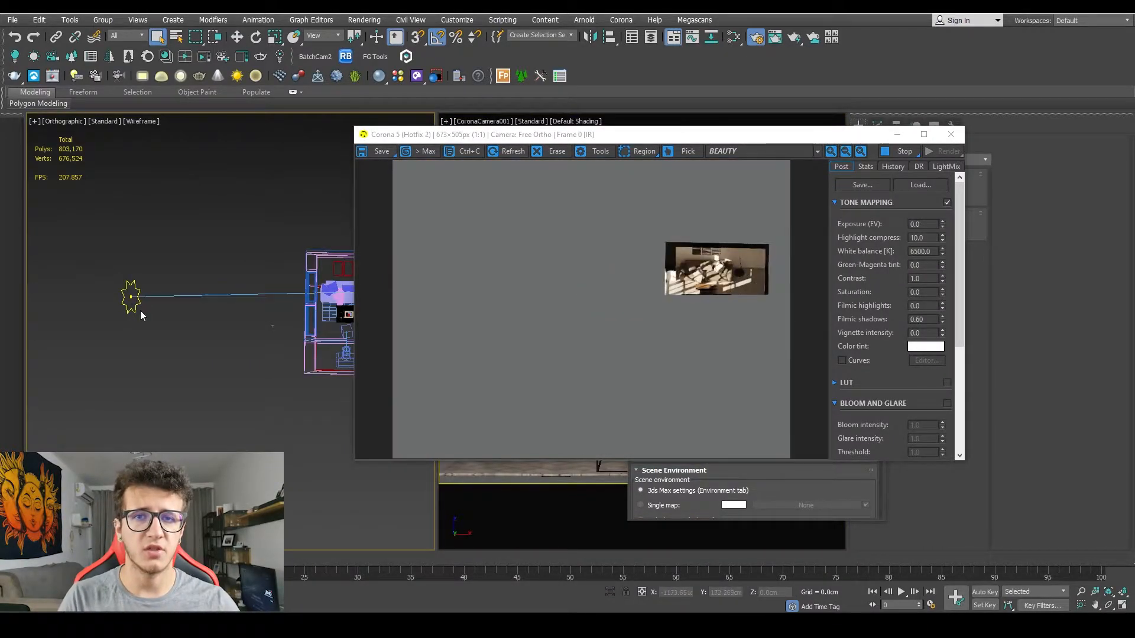
# Lock the interactive render to CoronaCamera001 and arrange the frame buffer and Render Setup windows clear of the orthographic view
pyautogui.click(132, 304)
pyautogui.scroll(-1, 128, 333)
pyautogui.moveTo(251, 353); pyautogui.dragTo(200, 352, button='middle')
pyautogui.scroll(1, 210, 343)
pyautogui.rightClick(154, 361)
pyautogui.click(149, 317)
pyautogui.moveTo(126, 321); pyautogui.dragTo(200, 333, button='middle')
pyautogui.moveTo(529, 137); pyautogui.dragTo(281, 22)
pyautogui.click(474, 441)
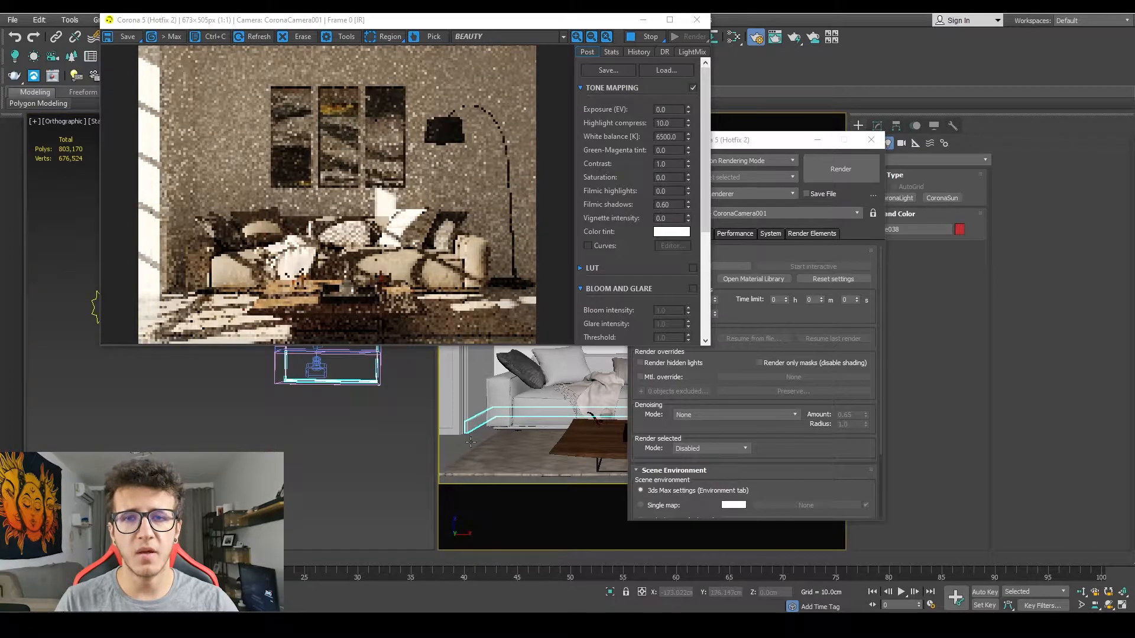
pyautogui.moveTo(453, 24); pyautogui.dragTo(447, 74)
pyautogui.moveTo(785, 142); pyautogui.dragTo(983, 128)
pyautogui.click(1071, 201)
# Lower the CoronaSun to a height of about 502 cm and shift it sideways while checking the shadows in the interactive render
pyautogui.moveTo(508, 133); pyautogui.dragTo(823, 146)
pyautogui.click(198, 393)
pyautogui.click(197, 305)
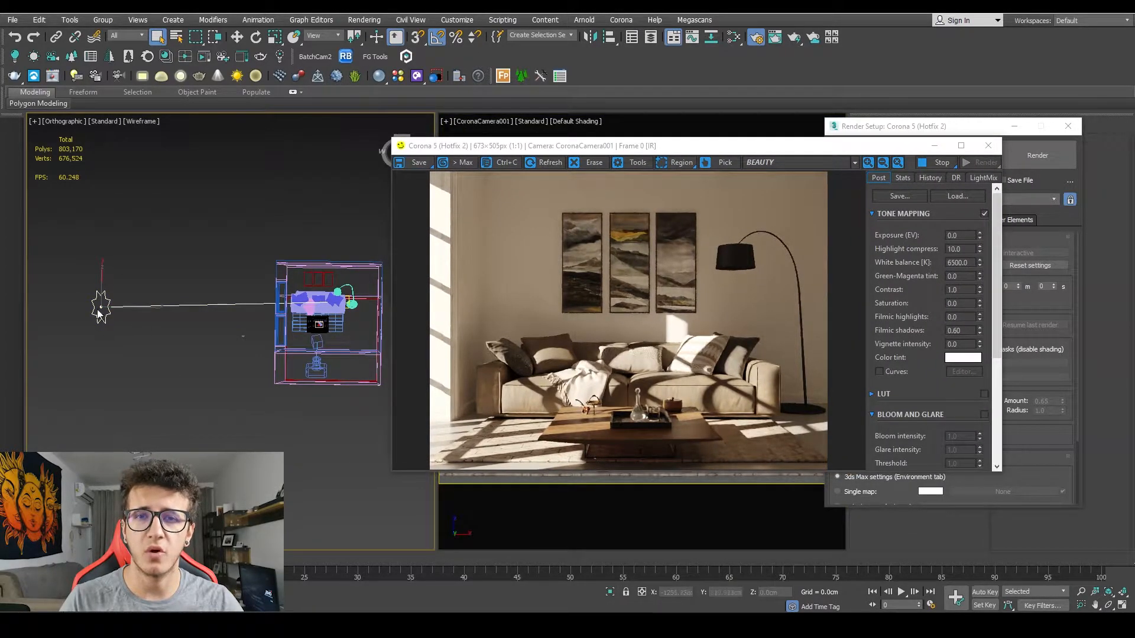
pyautogui.scroll(-2, 182, 325)
pyautogui.keyDown('alt'); pyautogui.moveTo(182, 324); pyautogui.dragTo(229, 326, button='middle'); pyautogui.keyUp('alt')
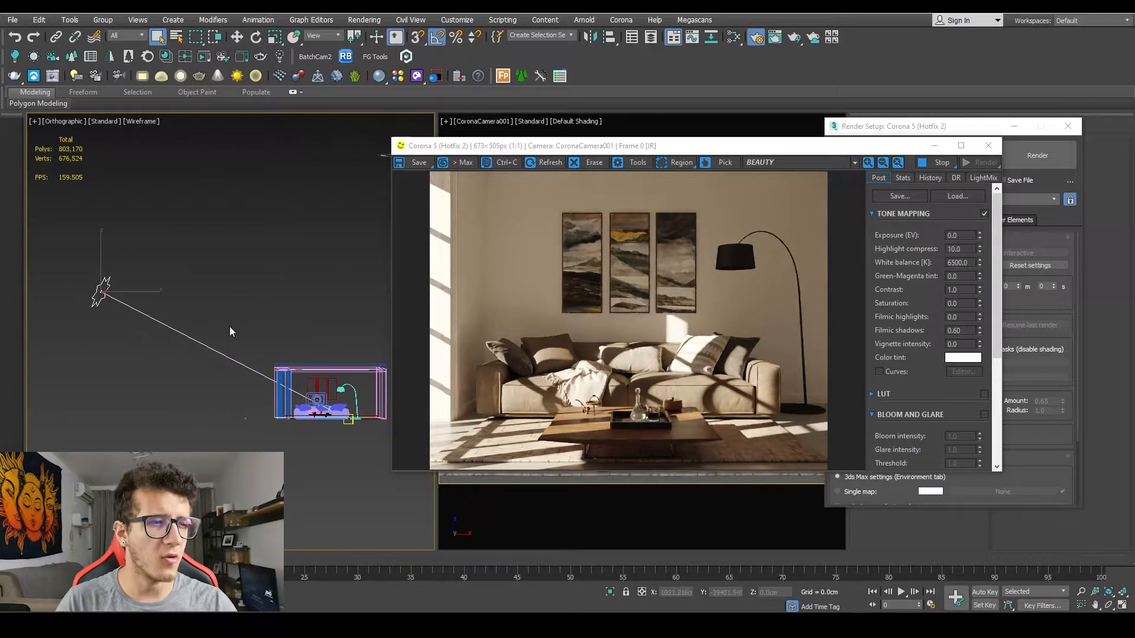
pyautogui.press('w')
pyautogui.moveTo(99, 249); pyautogui.dragTo(99, 283)
pyautogui.keyDown('alt'); pyautogui.moveTo(177, 332); pyautogui.dragTo(202, 376, button='middle'); pyautogui.keyUp('alt')
pyautogui.moveTo(109, 338)
pyautogui.mouseDown()
pyautogui.moveTo(111, 347)
pyautogui.moveTo(110, 336)
pyautogui.mouseUp()
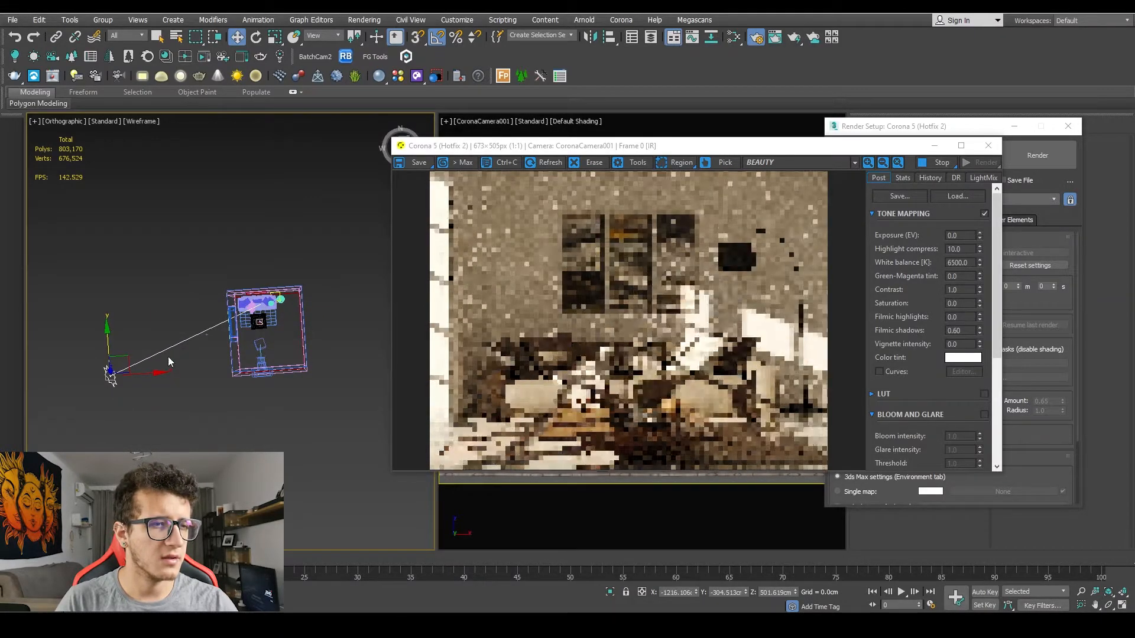
pyautogui.click(193, 423)
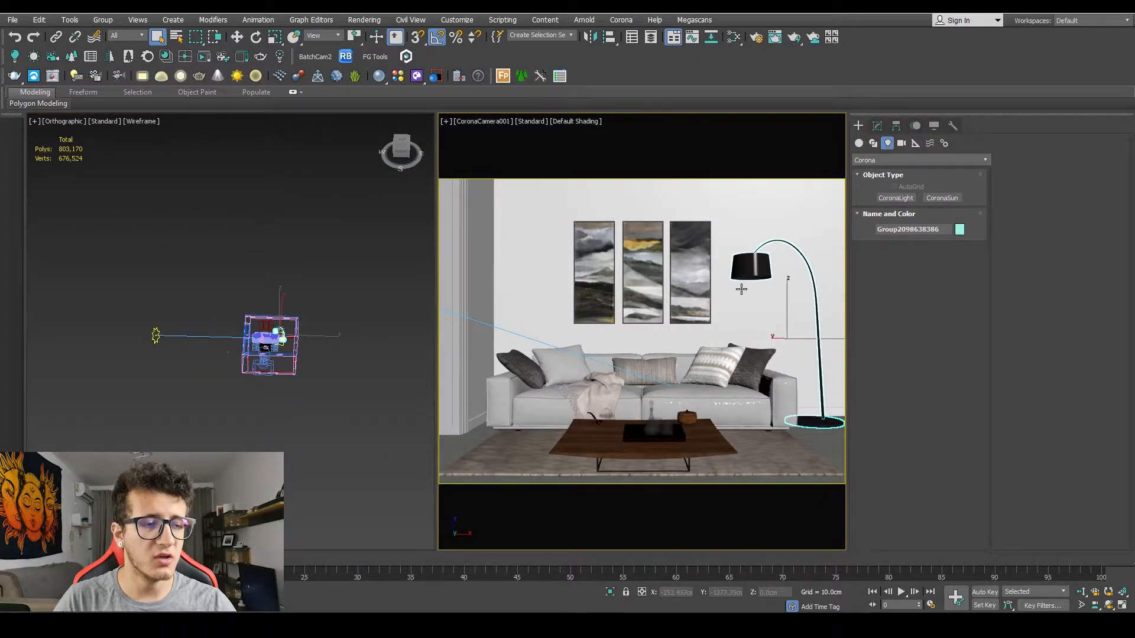
# Isolate the floor lamp and open its group recursively
pyautogui.hotkey('alt', 'w')
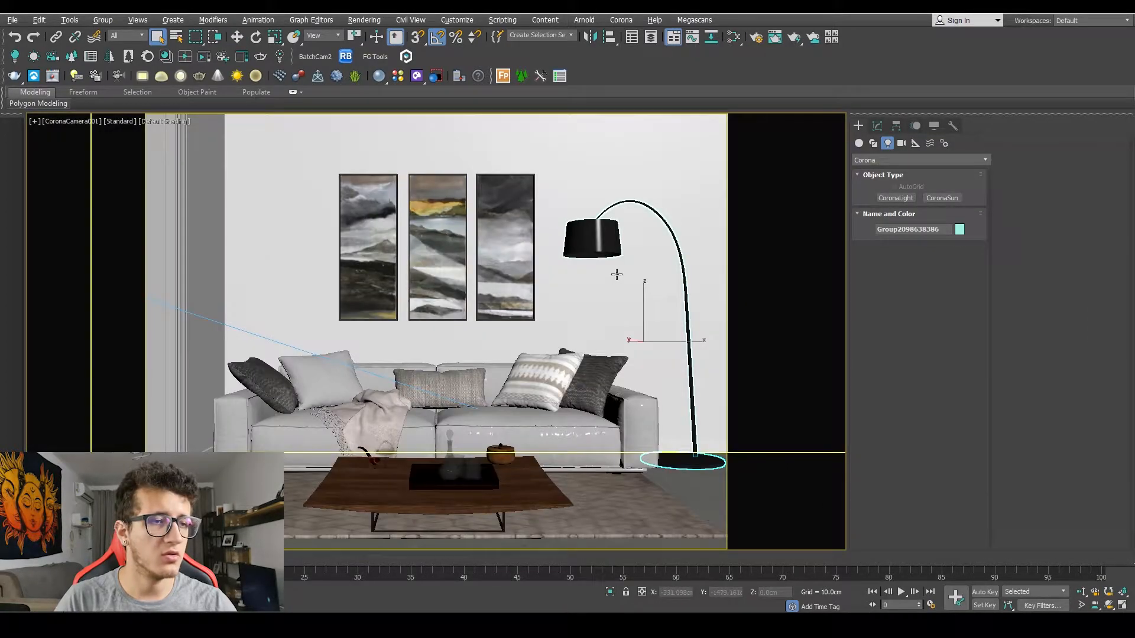
pyautogui.hotkey('alt', 'q')
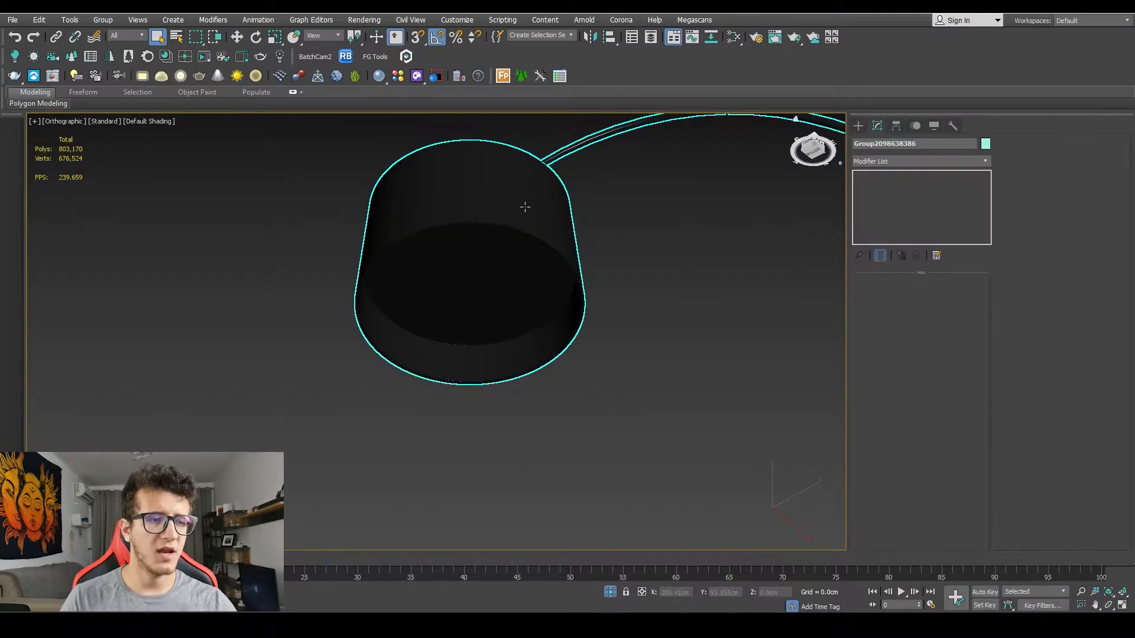
pyautogui.keyDown('alt'); pyautogui.moveTo(525, 203); pyautogui.dragTo(461, 235, button='middle'); pyautogui.keyUp('alt')
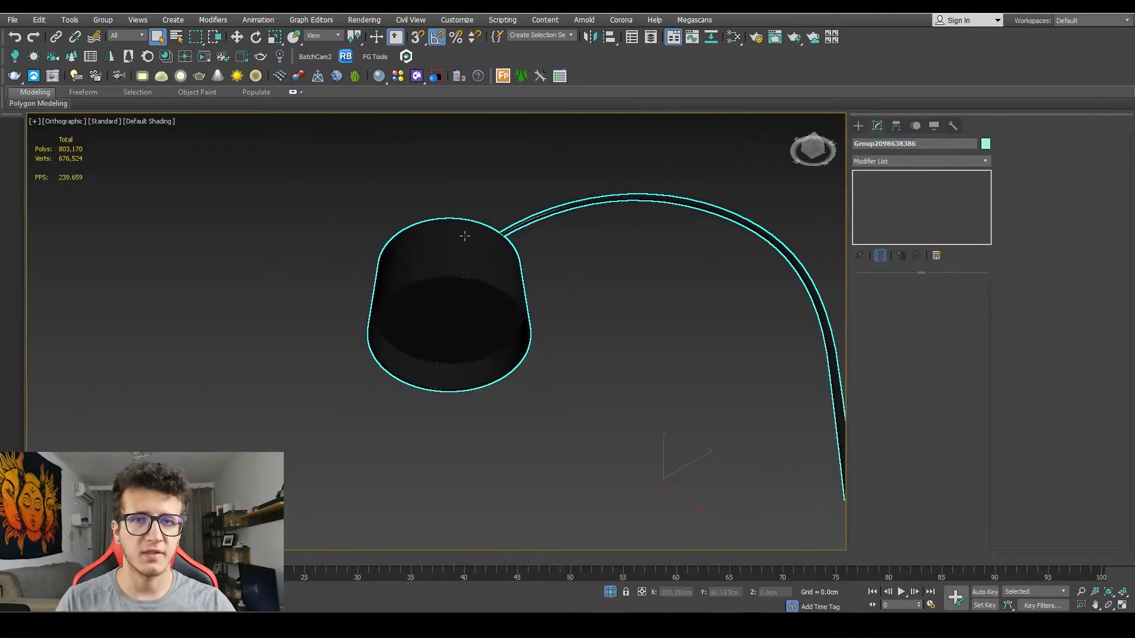
pyautogui.click(99, 19)
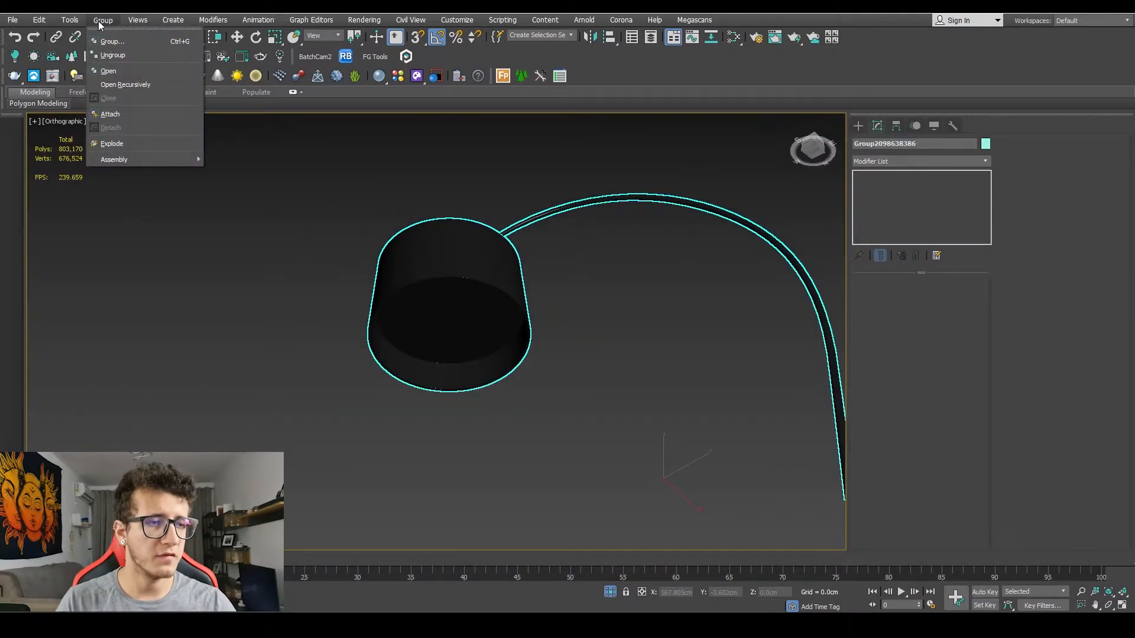
pyautogui.click(168, 86)
# Select the flat disc polygon on the underside of the lamp shade at the Editable Poly level, below TurboSmooth
pyautogui.scroll(-4, 507, 192)
pyautogui.keyDown('alt'); pyautogui.moveTo(507, 192); pyautogui.dragTo(479, 232, button='middle'); pyautogui.keyUp('alt')
pyautogui.click(480, 232)
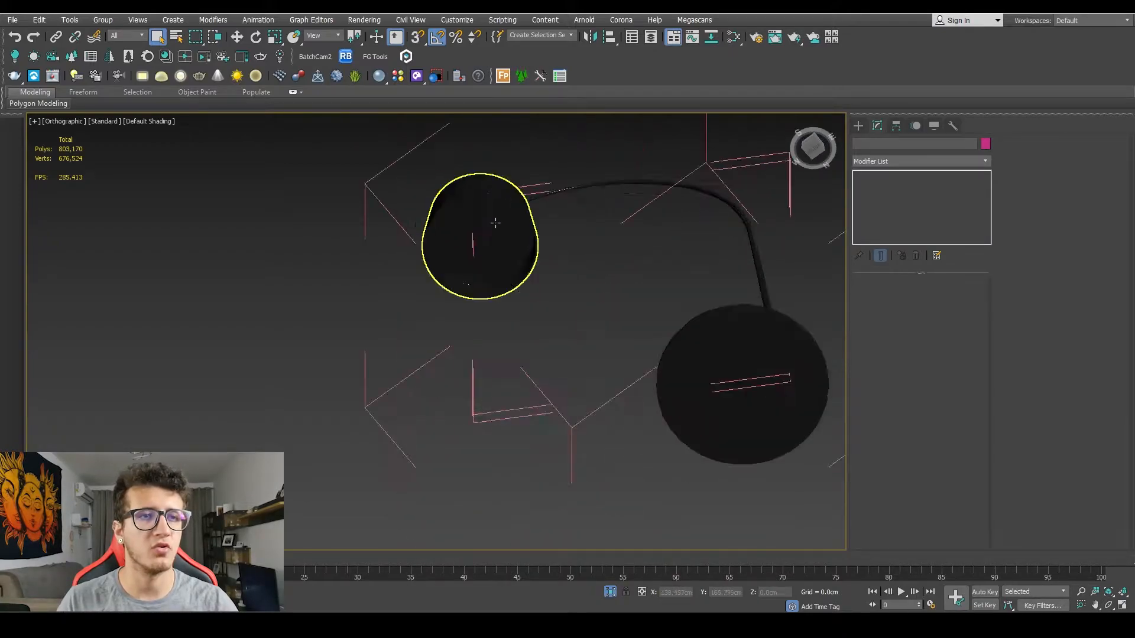
pyautogui.scroll(5, 499, 232)
pyautogui.scroll(-2, 499, 233)
pyautogui.scroll(1, 491, 221)
pyautogui.keyDown('alt'); pyautogui.moveTo(490, 220); pyautogui.dragTo(490, 260, button='middle'); pyautogui.keyUp('alt')
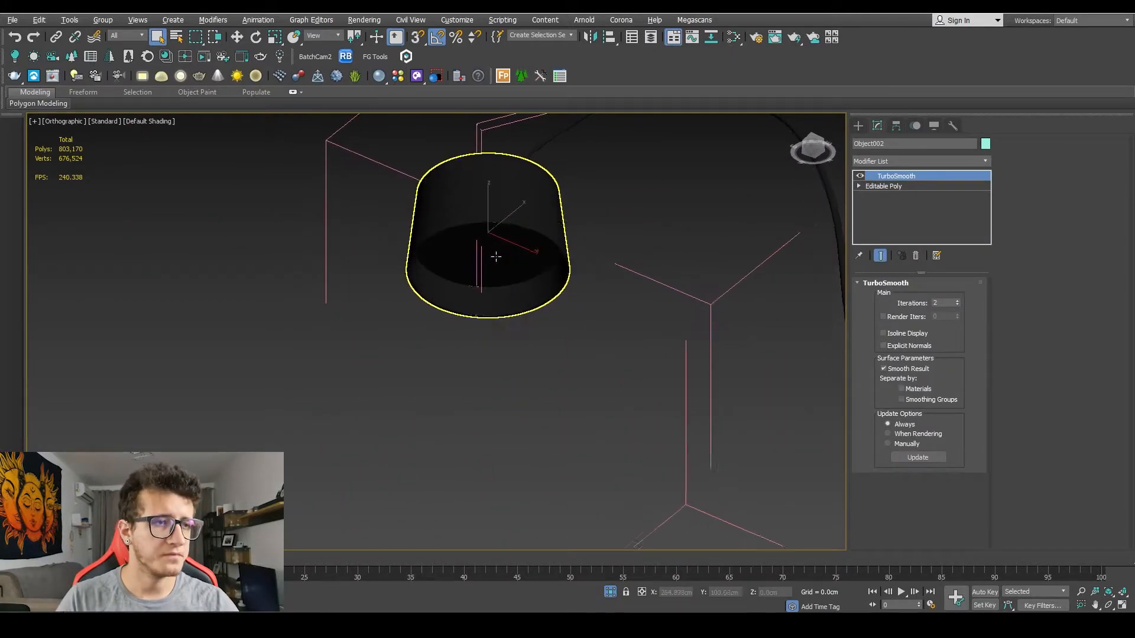
pyautogui.click(883, 186)
pyautogui.scroll(4, 530, 246)
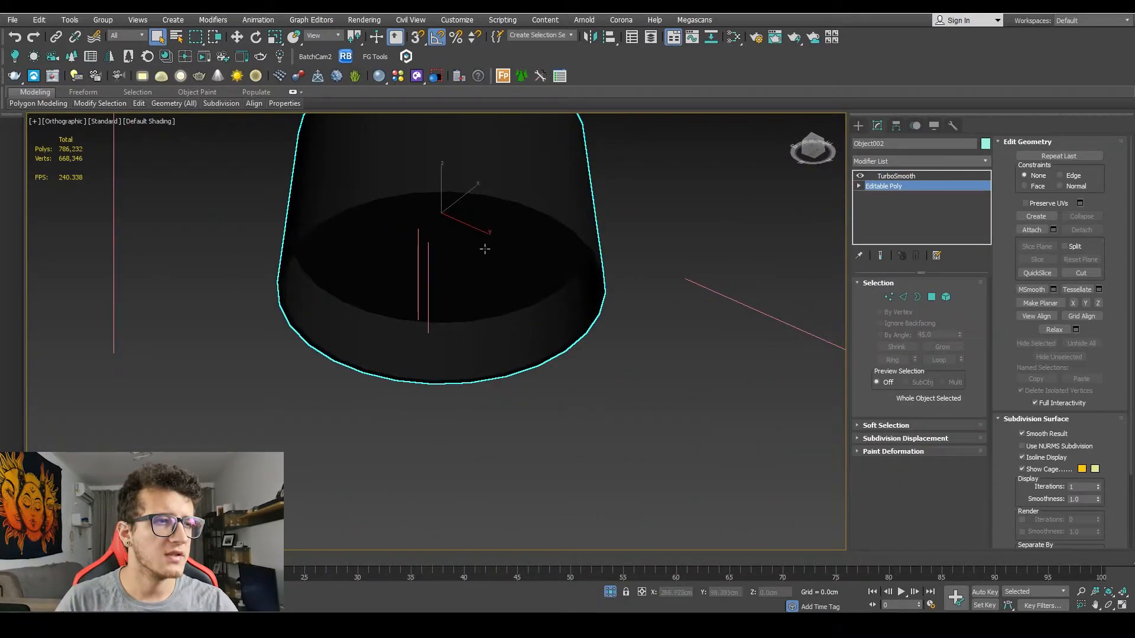
pyautogui.moveTo(484, 248); pyautogui.dragTo(497, 256, button='middle')
pyautogui.press('4')
pyautogui.click(485, 249)
pyautogui.press('w')
pyautogui.keyDown('alt'); pyautogui.moveTo(472, 223); pyautogui.dragTo(464, 194, button='middle'); pyautogui.keyUp('alt')
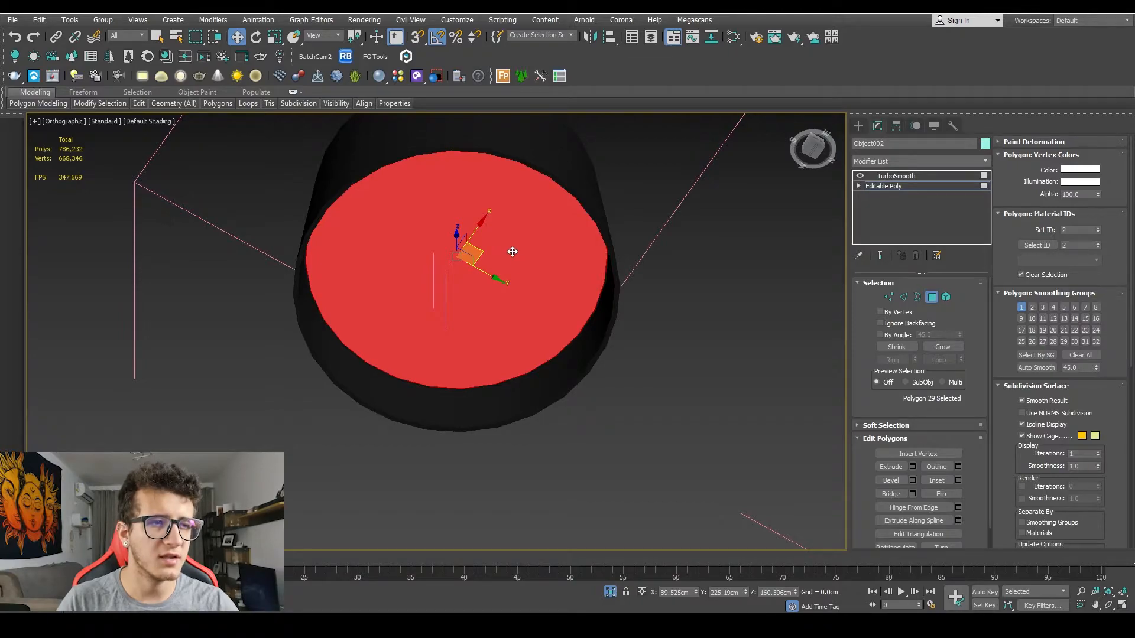
# Clone the disc polygon about 4.5 cm straight down as a separate object
pyautogui.scroll(2, 459, 254)
pyautogui.keyDown('alt'); pyautogui.moveTo(459, 254); pyautogui.dragTo(449, 271, button='middle'); pyautogui.keyUp('alt')
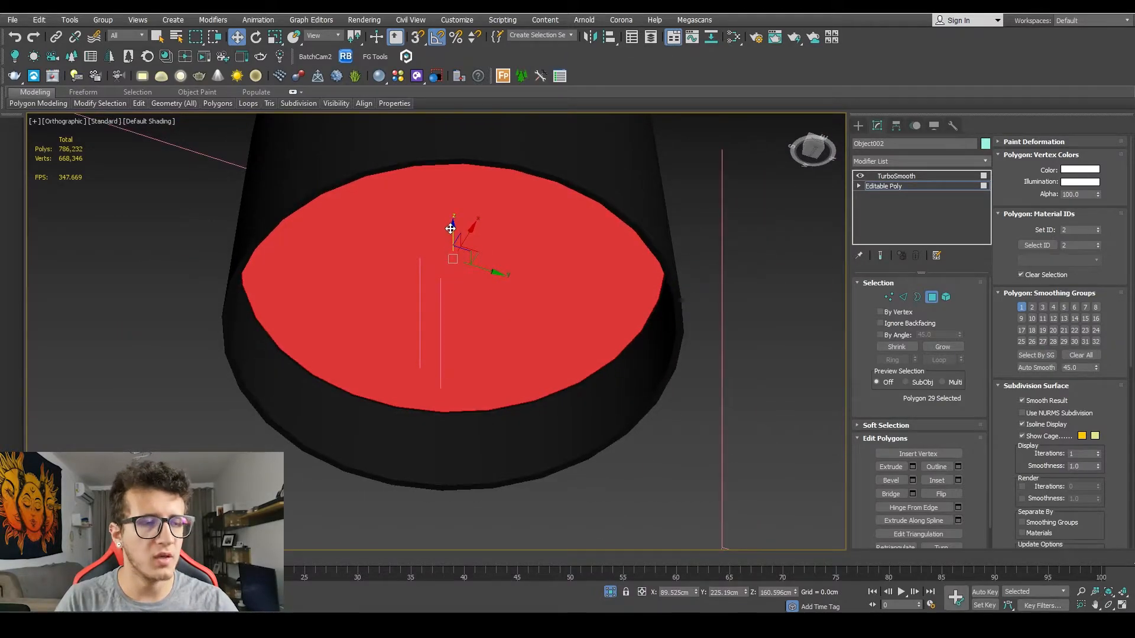
pyautogui.keyDown('shift'); pyautogui.moveTo(451, 226); pyautogui.dragTo(459, 264); pyautogui.keyUp('shift')
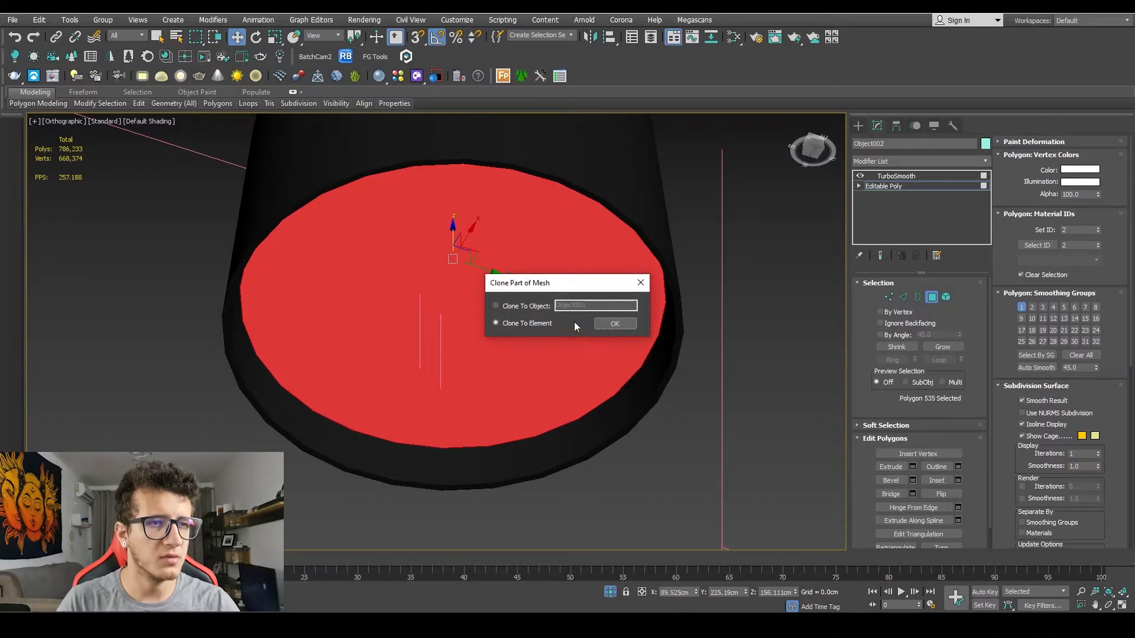
pyautogui.click(533, 307)
pyautogui.click(614, 326)
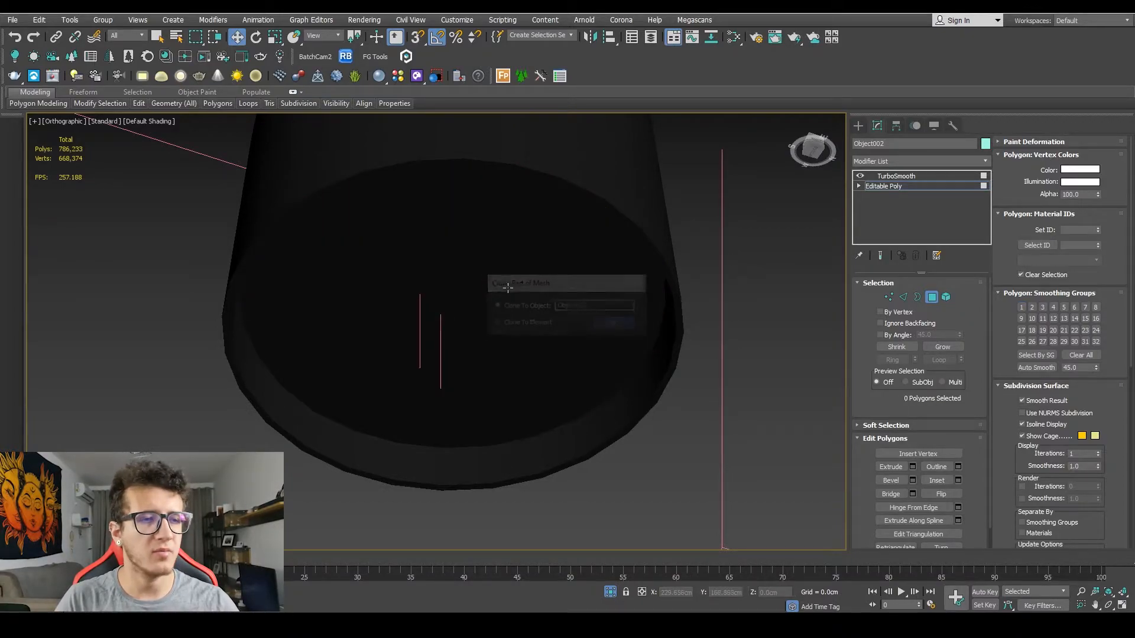
# Leave polygon editing and select the cloned disc under the lamp shade
pyautogui.scroll(-4, 499, 289)
pyautogui.press('4')
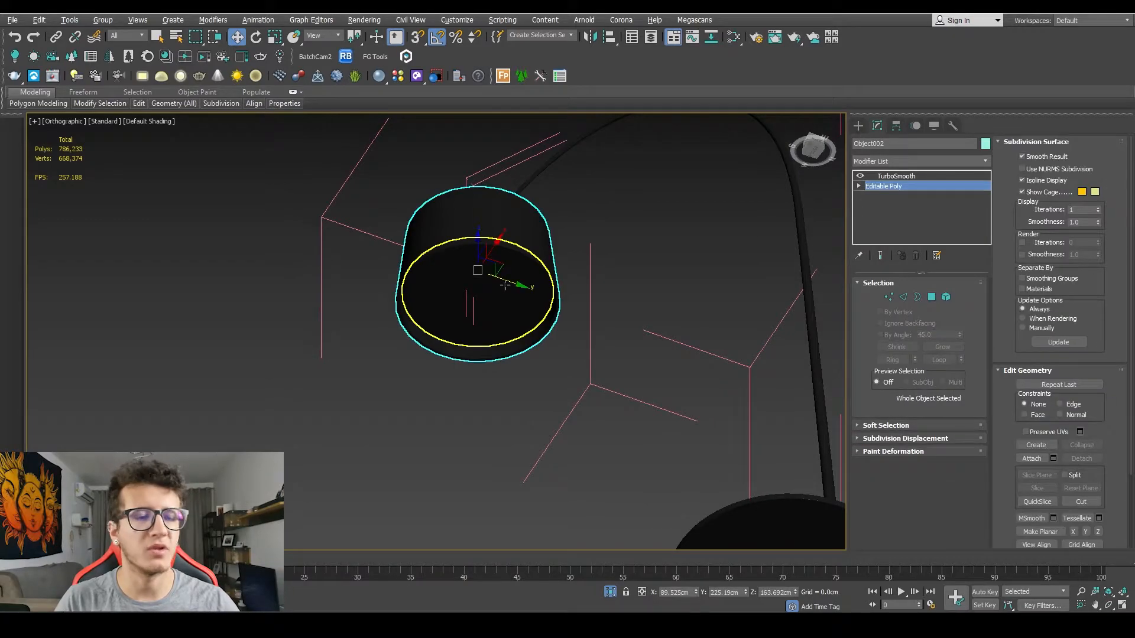
pyautogui.click(506, 295)
pyautogui.press('z')
# Create a CoronaLightMtl in the Slate Material Editor
pyautogui.press('m')
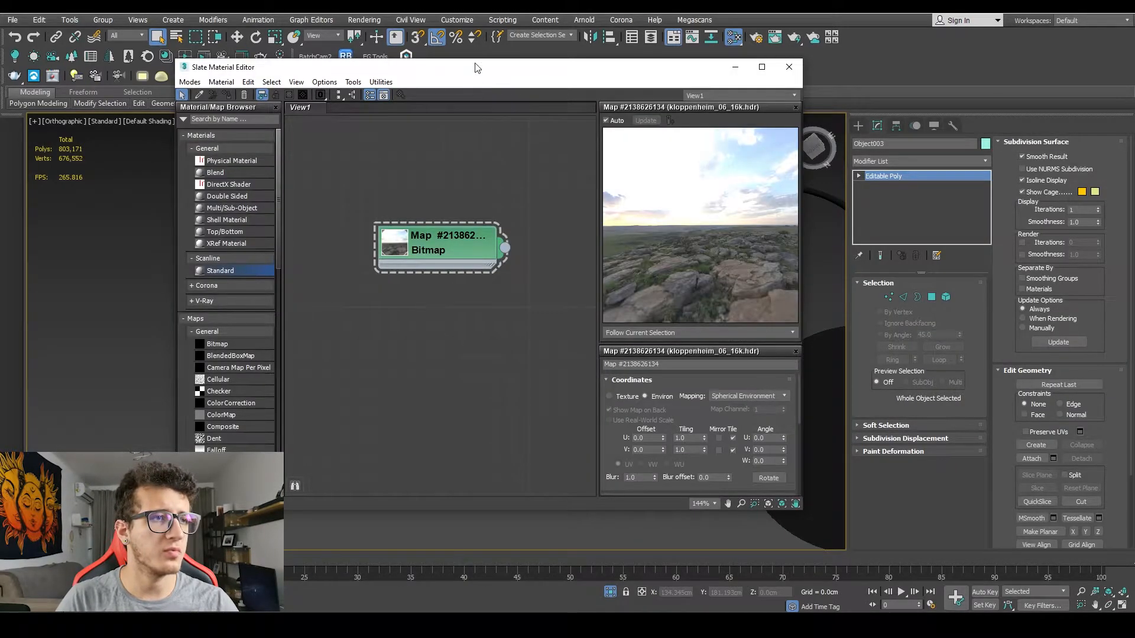
pyautogui.moveTo(474, 68); pyautogui.dragTo(861, 72)
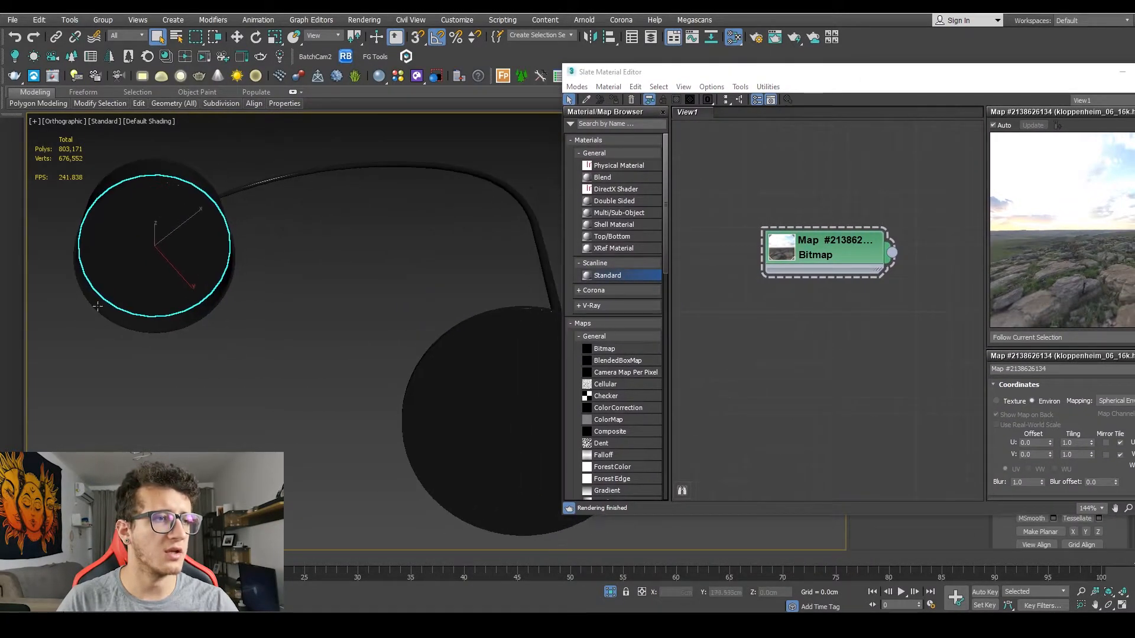
pyautogui.scroll(-1, 731, 334)
pyautogui.moveTo(814, 368); pyautogui.dragTo(773, 236, button='middle')
pyautogui.rightClick(717, 251)
pyautogui.moveTo(770, 261)
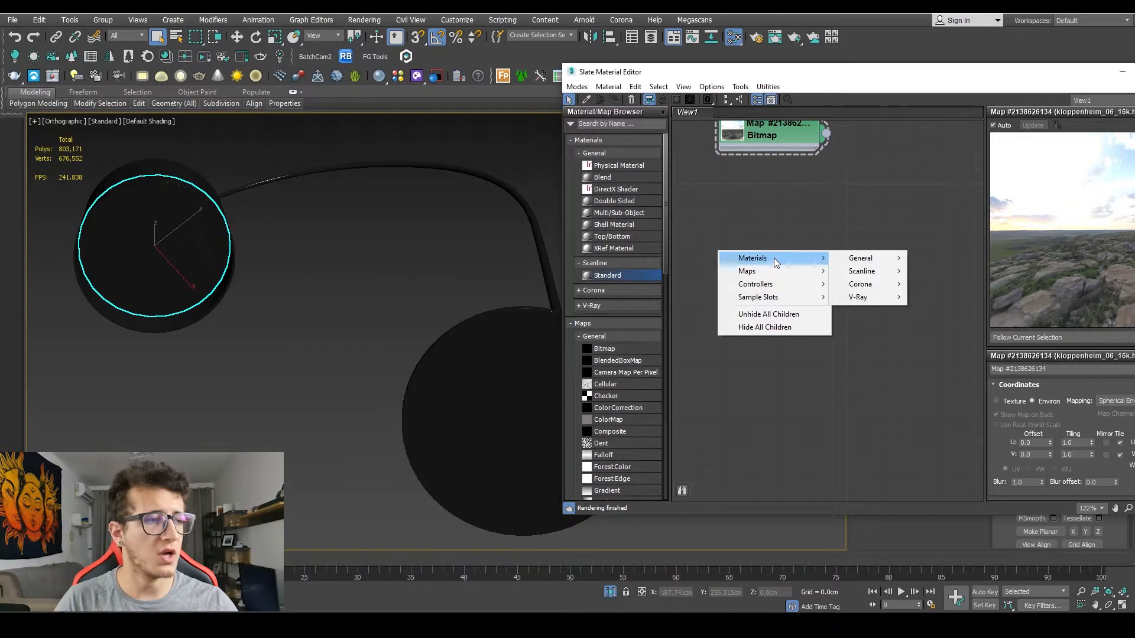
pyautogui.moveTo(882, 284)
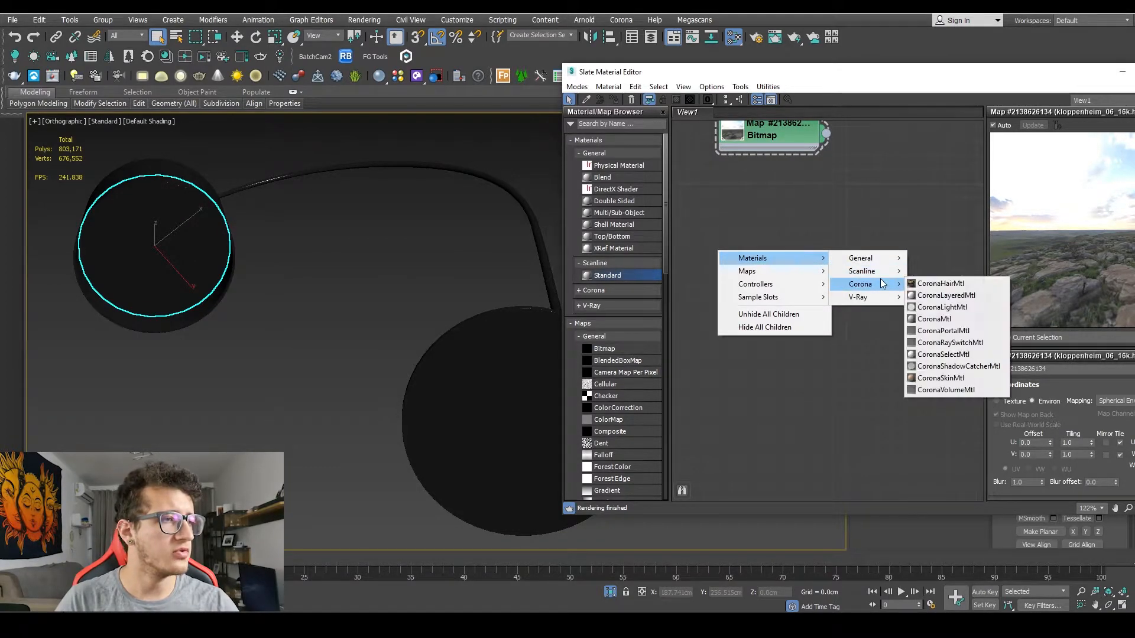
pyautogui.click(958, 307)
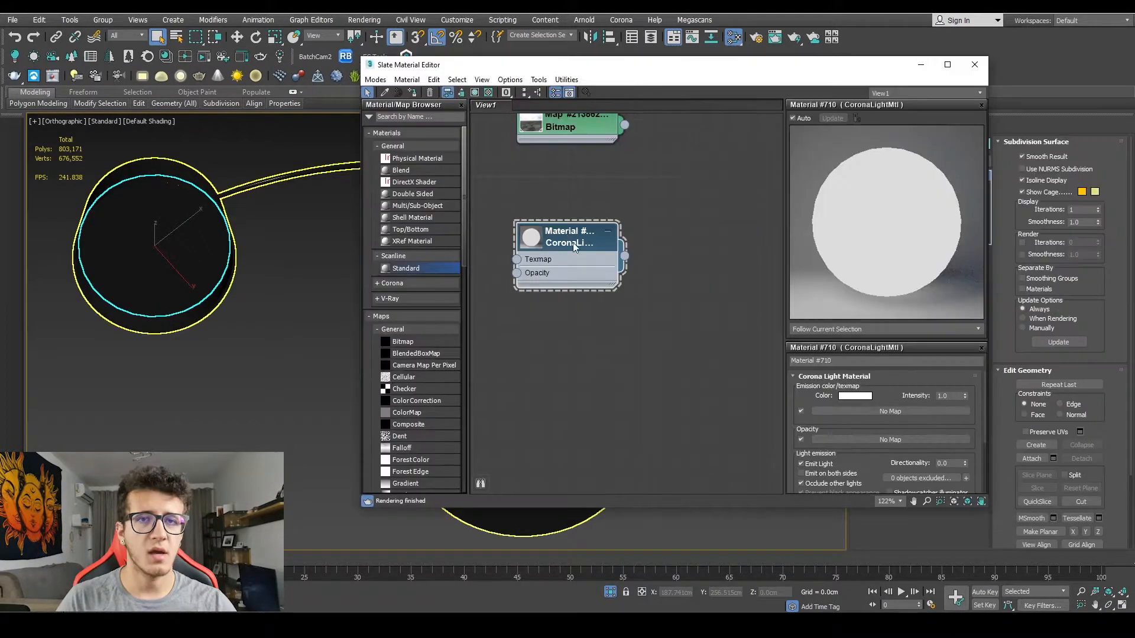
# Name the light material Lamp Light and keep its Emit Light option enabled
pyautogui.moveTo(842, 361); pyautogui.dragTo(722, 352)
pyautogui.write('Lamp Light')
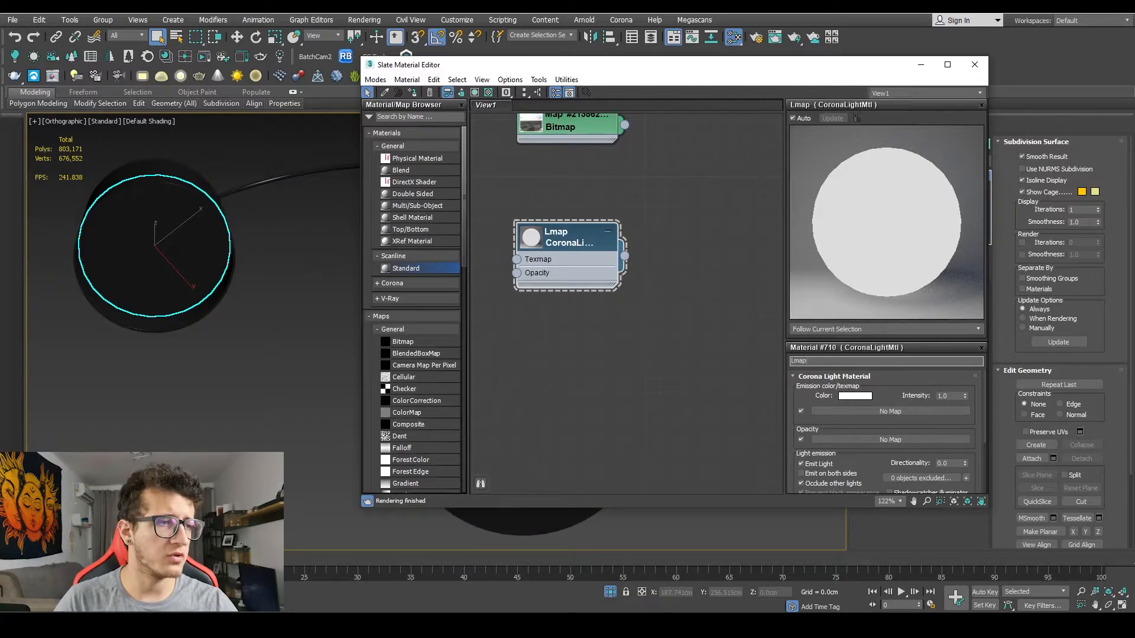
pyautogui.hotkey('ctrl', 'a')
pyautogui.write('Lamp Light')
pyautogui.press('Return')
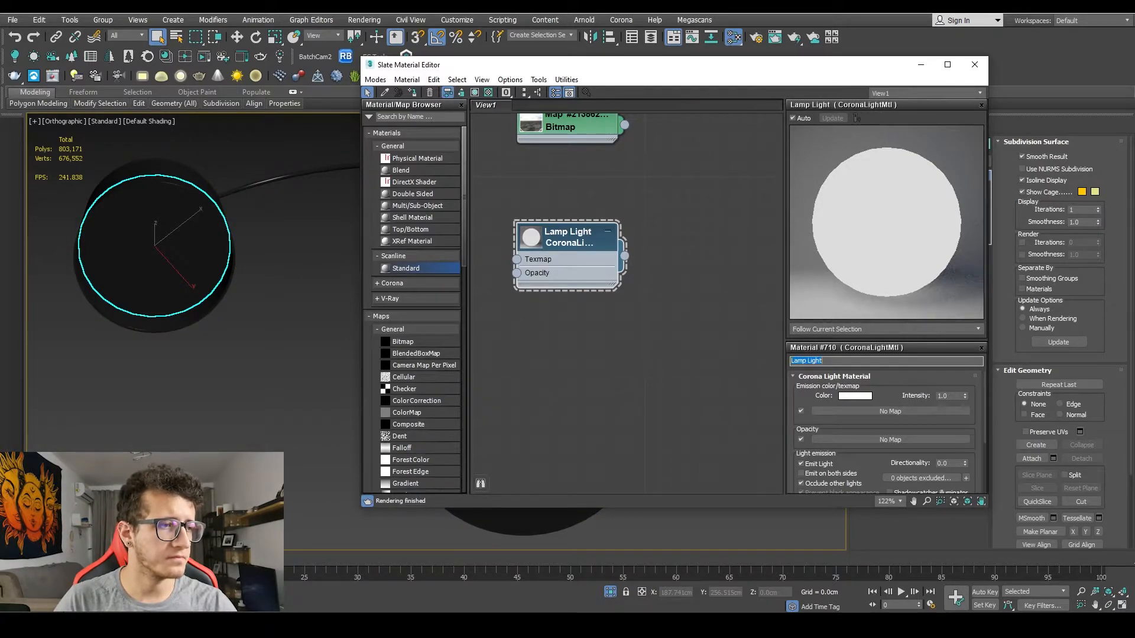
pyautogui.click(802, 466)
pyautogui.click(803, 465)
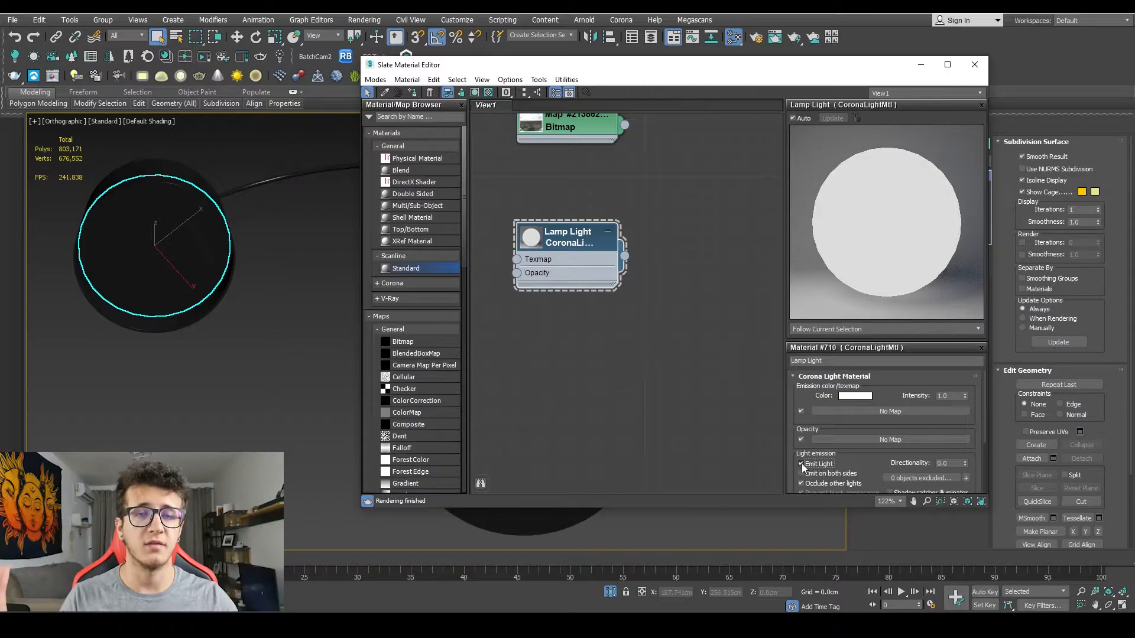
# Set the Lamp Light emission color to a warm peach (RGB 255, 191, 160) and assign the material to the cloned disc
pyautogui.click(862, 397)
pyautogui.moveTo(382, 126); pyautogui.dragTo(404, 126)
pyautogui.moveTo(428, 91); pyautogui.dragTo(440, 95)
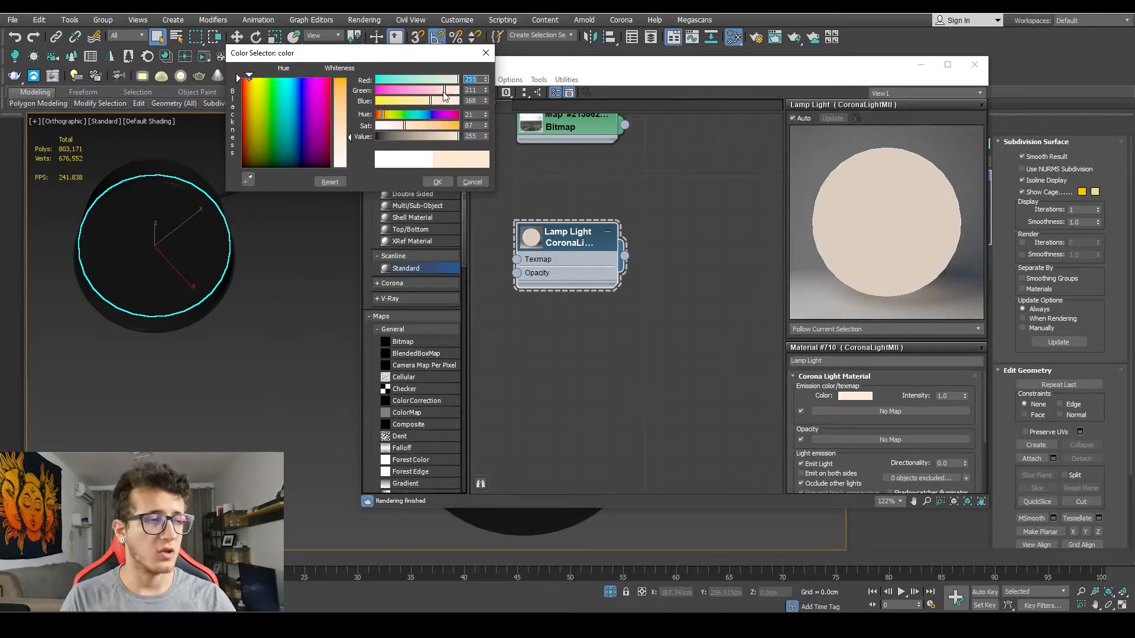
pyautogui.moveTo(383, 117); pyautogui.dragTo(406, 127)
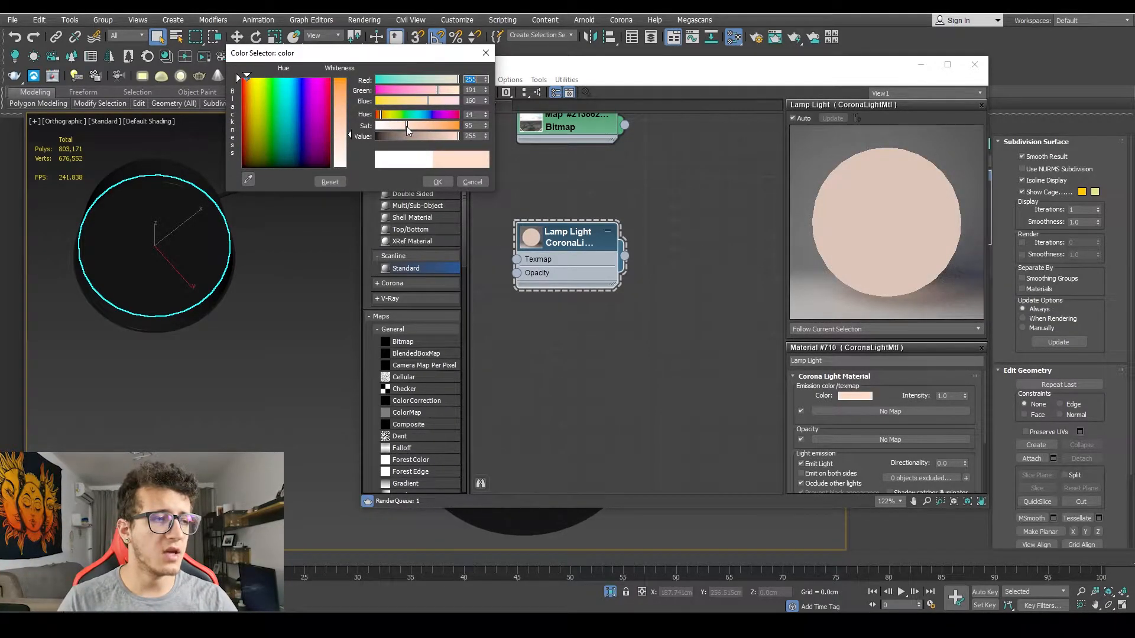
pyautogui.click(437, 182)
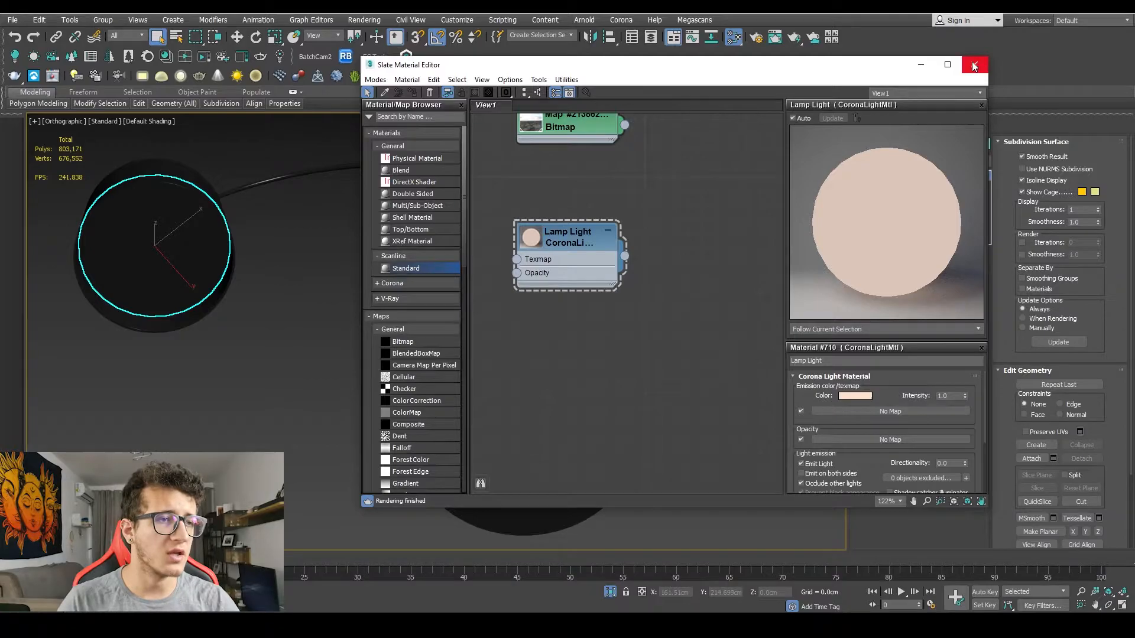
pyautogui.rightClick(568, 238)
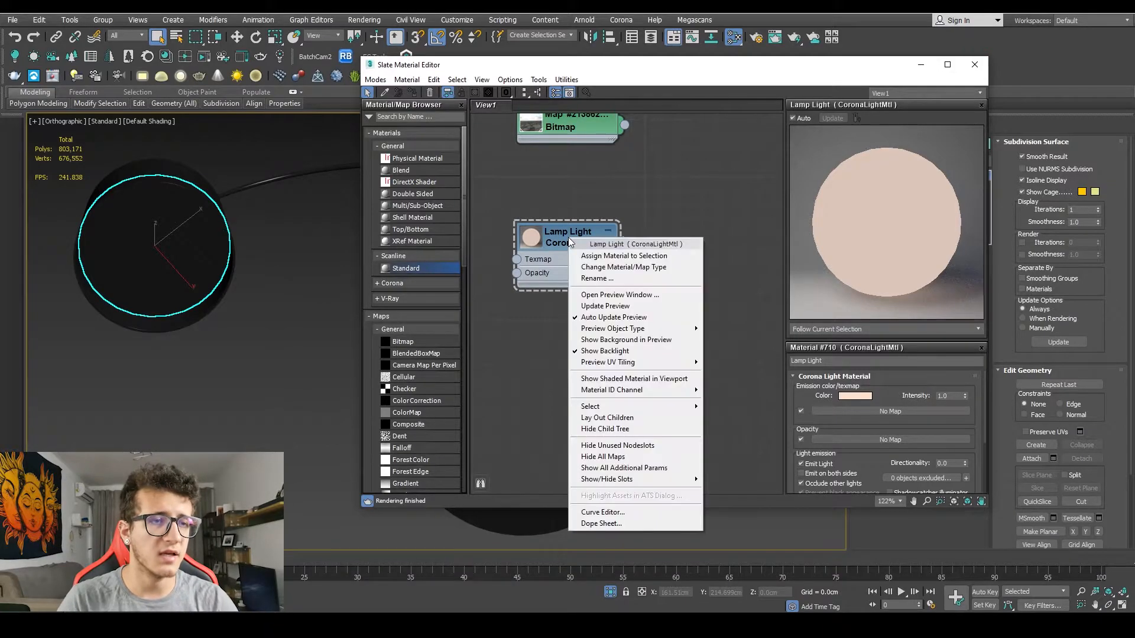
pyautogui.click(594, 255)
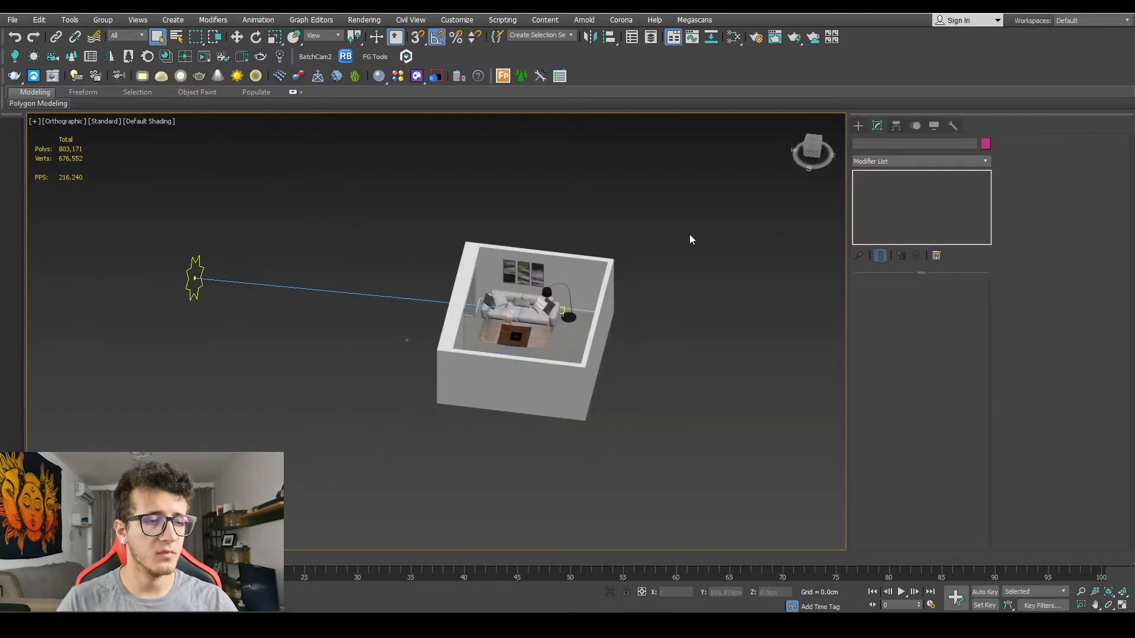
# Set up Corona Interactive LightMix with layers separated by Instanced Lights and generate its render elements
pyautogui.click(758, 38)
pyautogui.moveTo(907, 133); pyautogui.dragTo(744, 118)
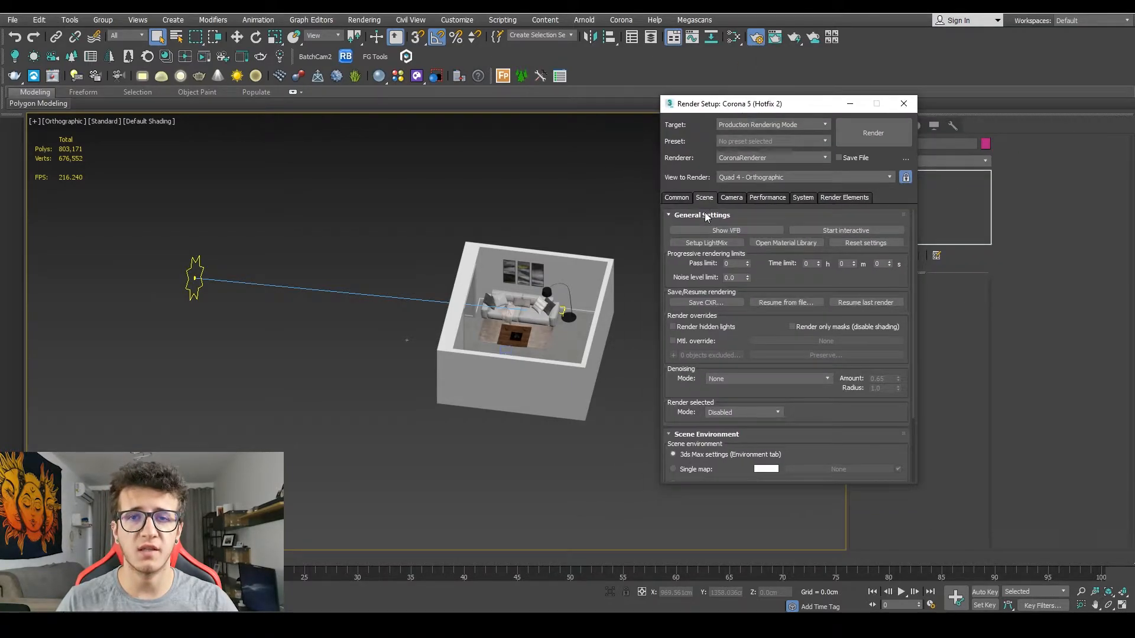
pyautogui.click(732, 244)
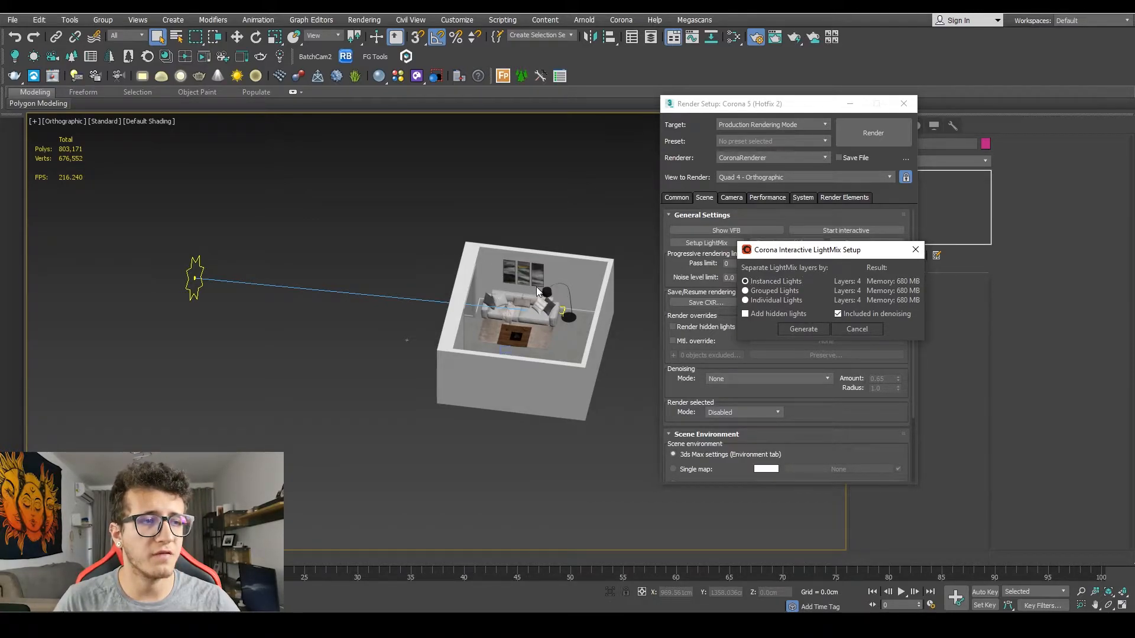
pyautogui.click(775, 281)
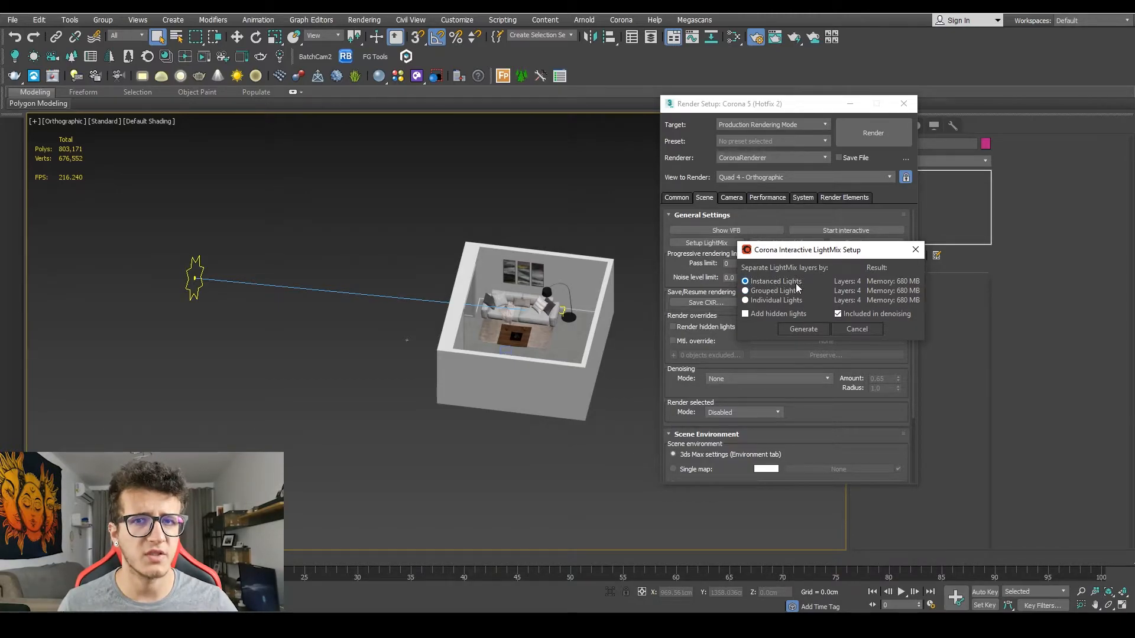
pyautogui.click(803, 329)
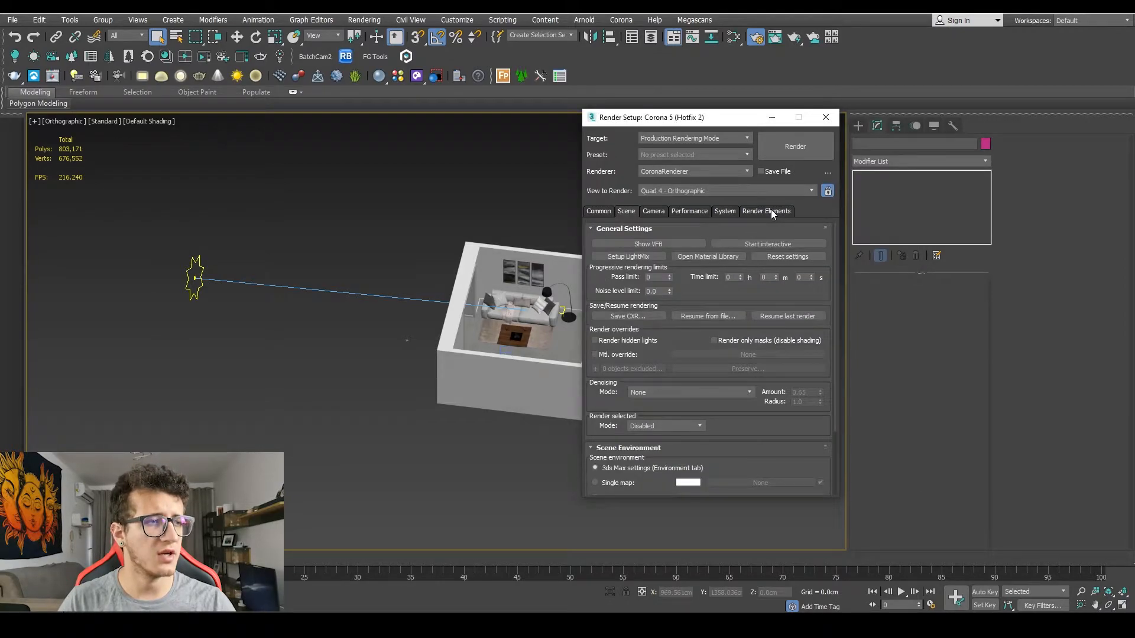
# Review the generated environment, CoronaSun001 and Object003 entries among the render elements, and close Render Setup
pyautogui.click(769, 211)
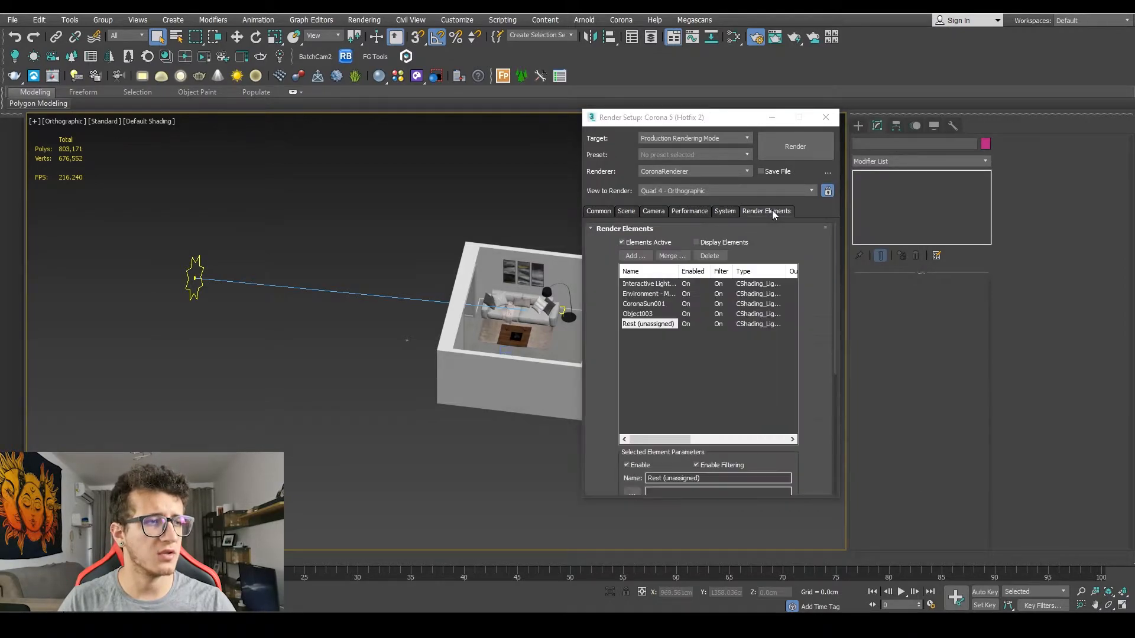
pyautogui.click(663, 296)
pyautogui.moveTo(679, 271); pyautogui.dragTo(716, 270)
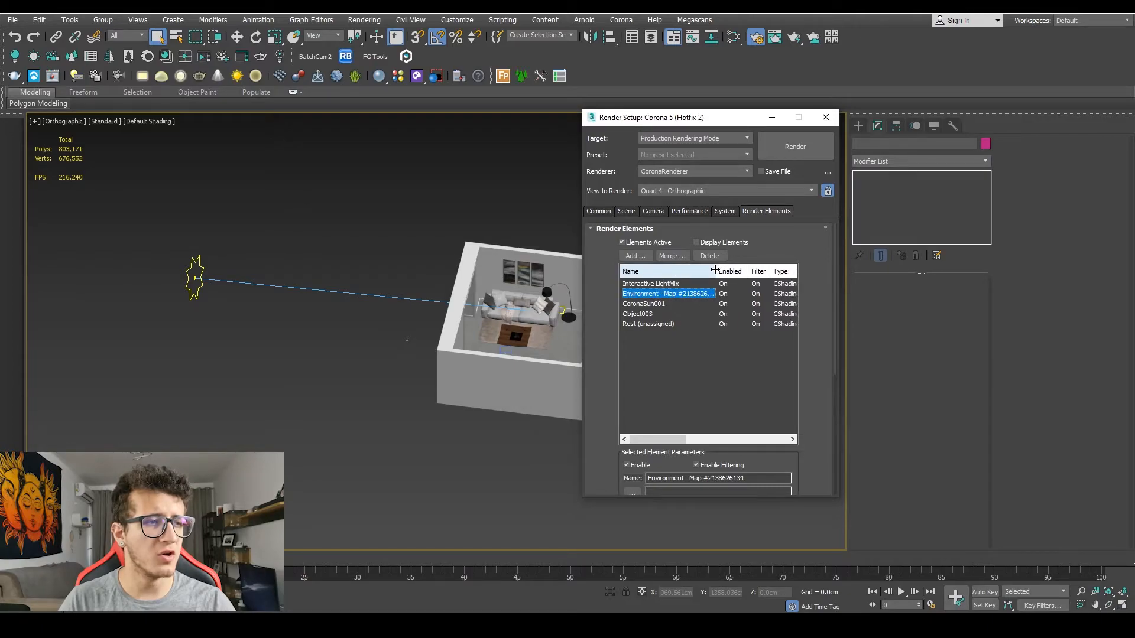
pyautogui.click(653, 304)
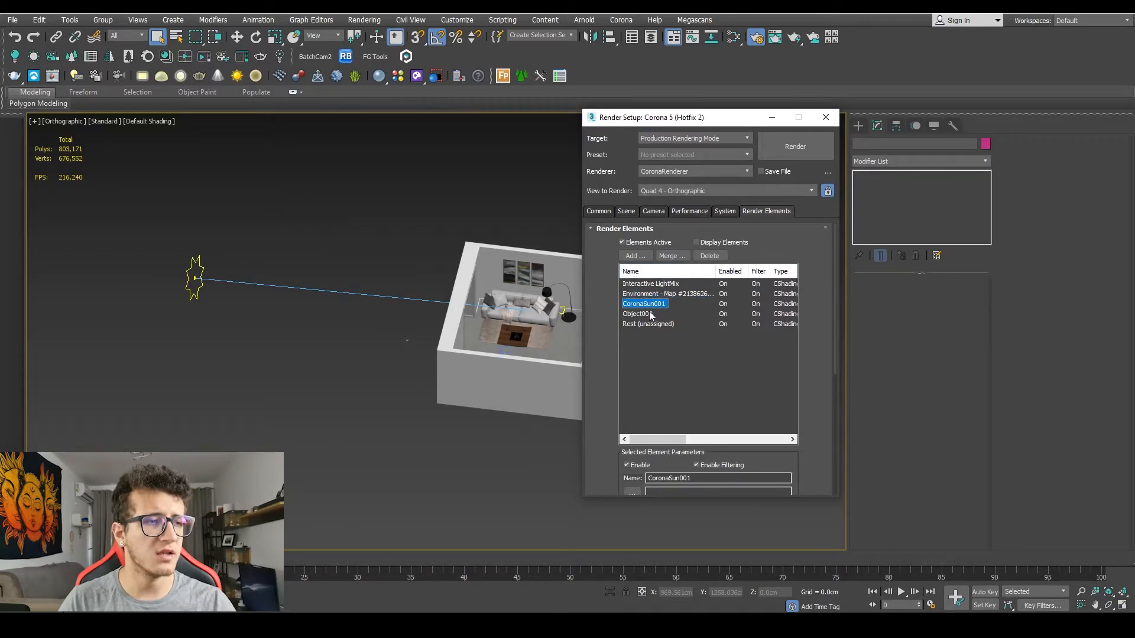
pyautogui.click(648, 314)
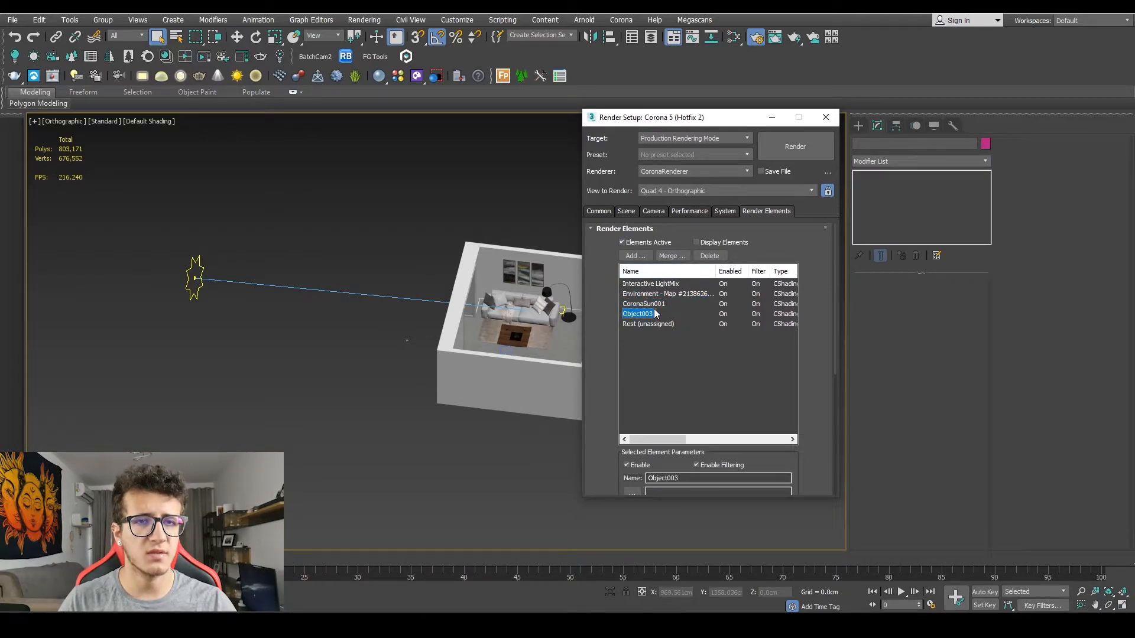
pyautogui.moveTo(716, 271); pyautogui.dragTo(696, 269)
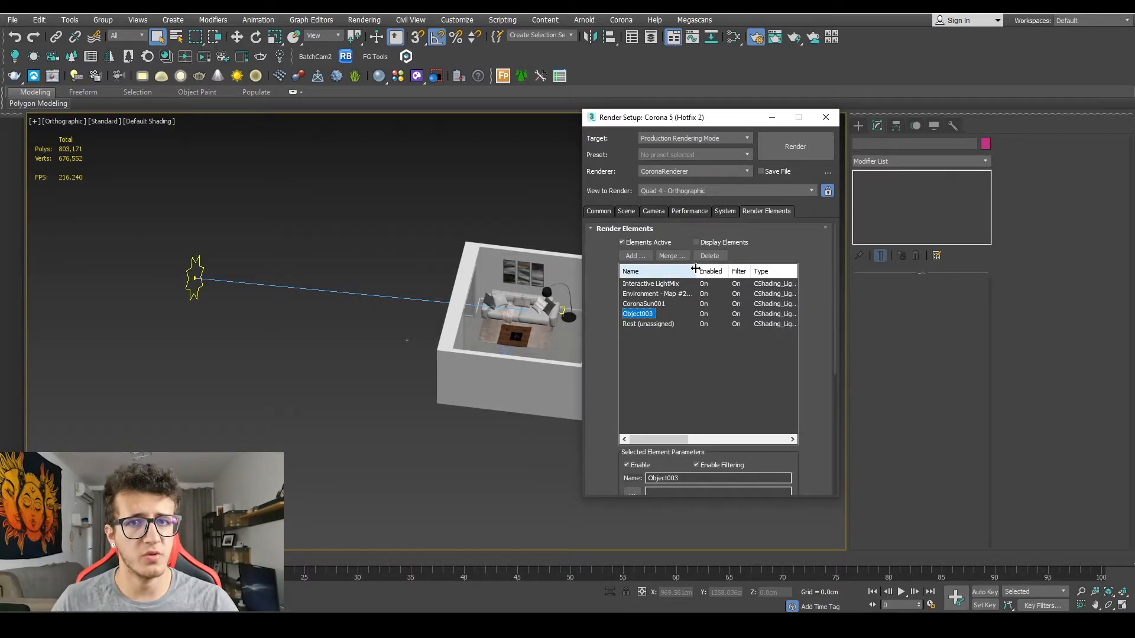
pyautogui.click(826, 122)
# Unhide all objects in the scene and show the CoronaCamera001 view full size
pyautogui.rightClick(665, 216)
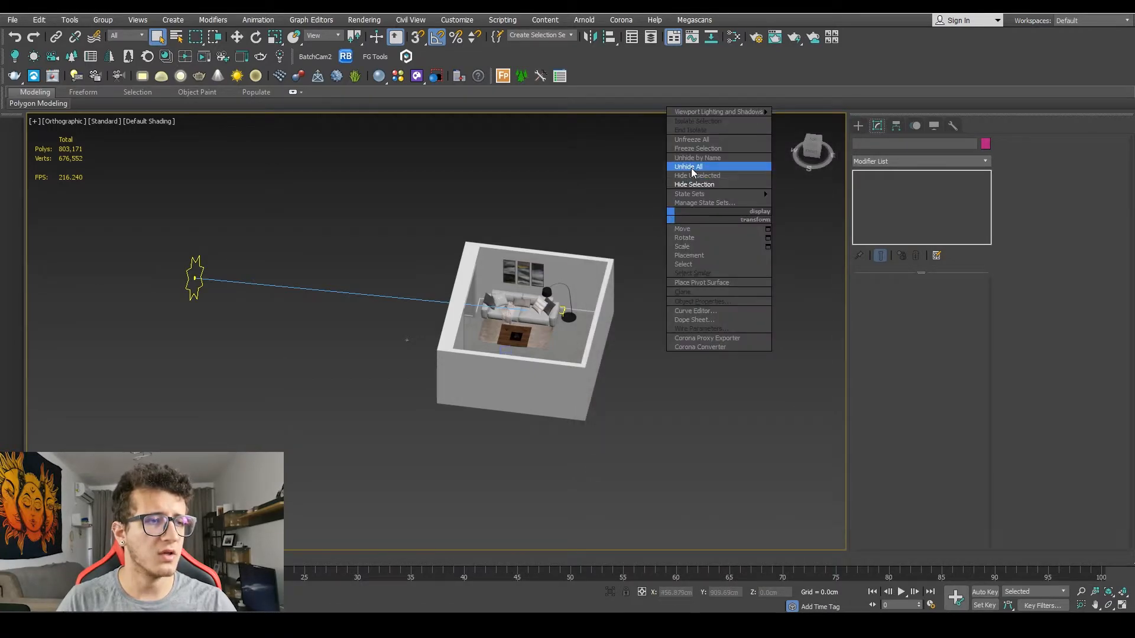
pyautogui.click(690, 168)
pyautogui.click(565, 299)
pyautogui.hotkey('alt', 'w')
pyautogui.hotkey('alt', 'w')
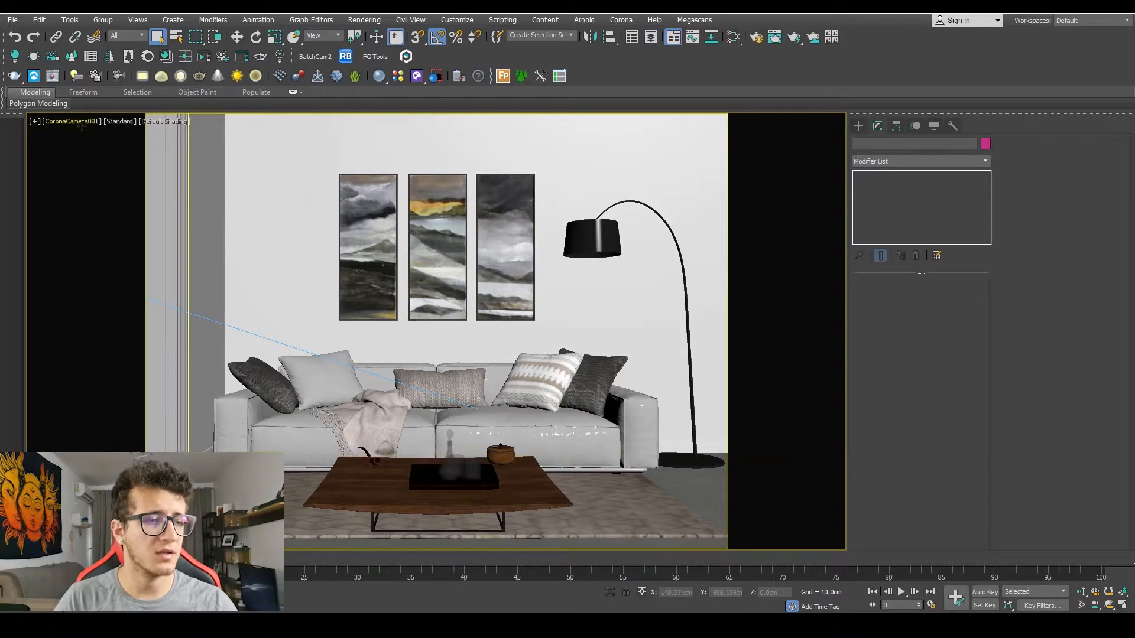
# Start interactive rendering of the camera view and display the Interactive LightMix element in the frame buffer
pyautogui.click(755, 41)
pyautogui.click(626, 212)
pyautogui.click(786, 245)
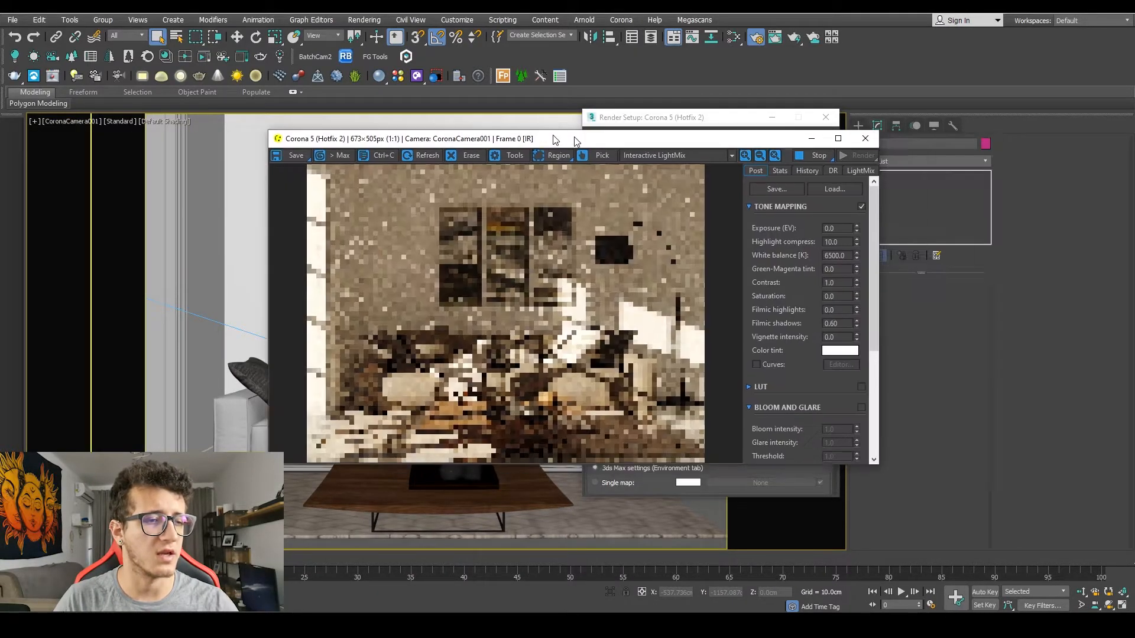
pyautogui.click(671, 136)
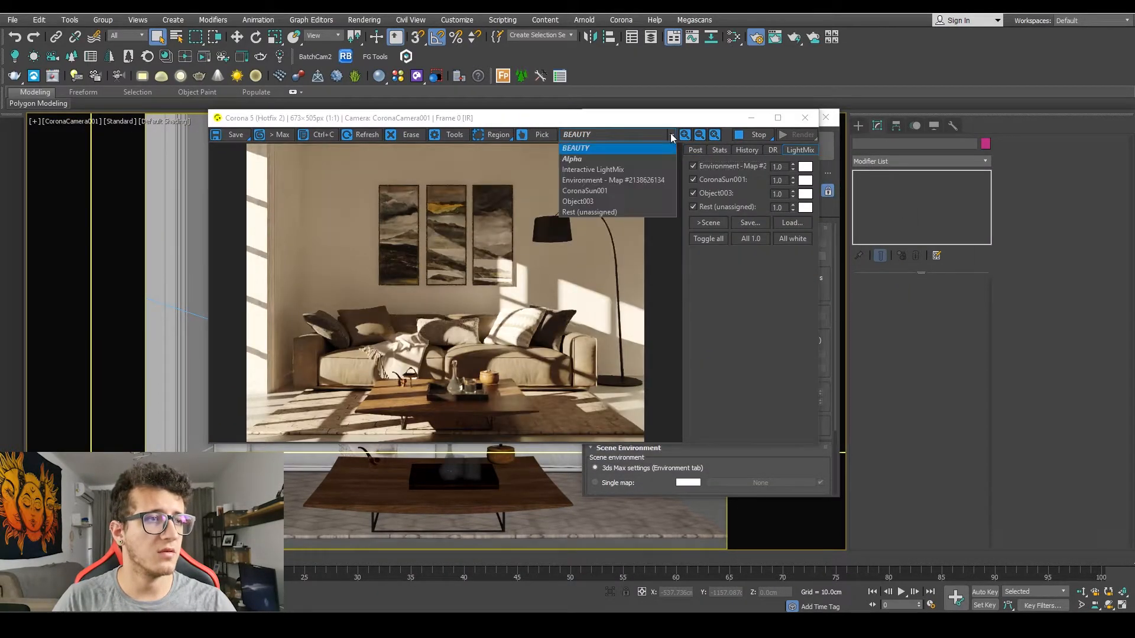
pyautogui.click(622, 170)
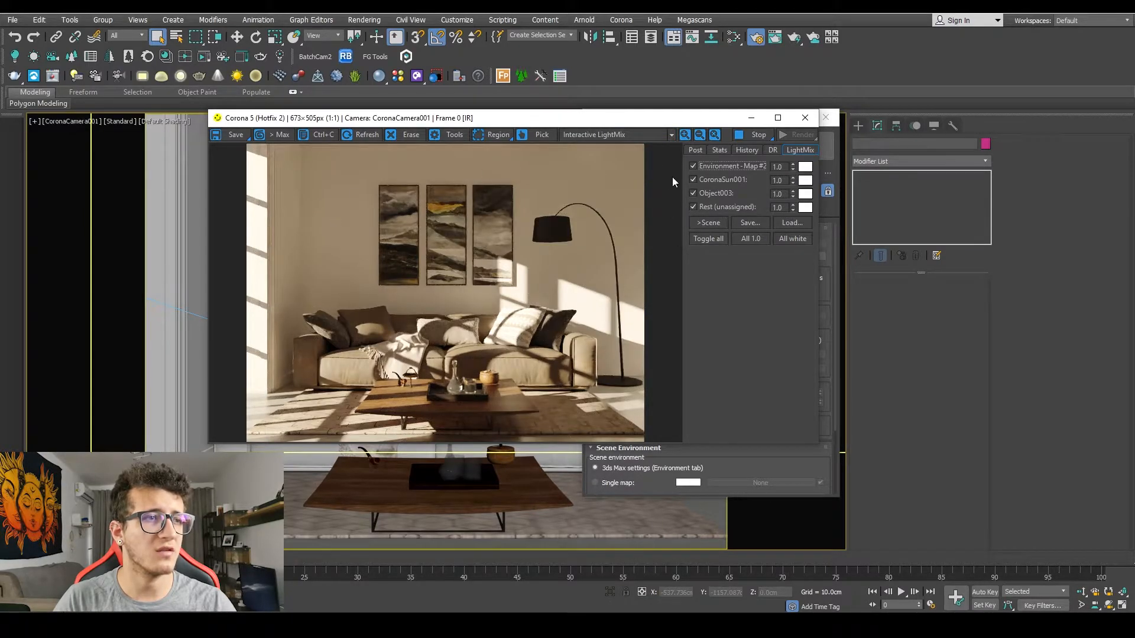
# Compare the render with and without the environment layer in LightMix, and turn off the CoronaSun001 layer
pyautogui.click(693, 166)
pyautogui.click(693, 165)
pyautogui.click(693, 166)
pyautogui.click(693, 165)
pyautogui.click(693, 179)
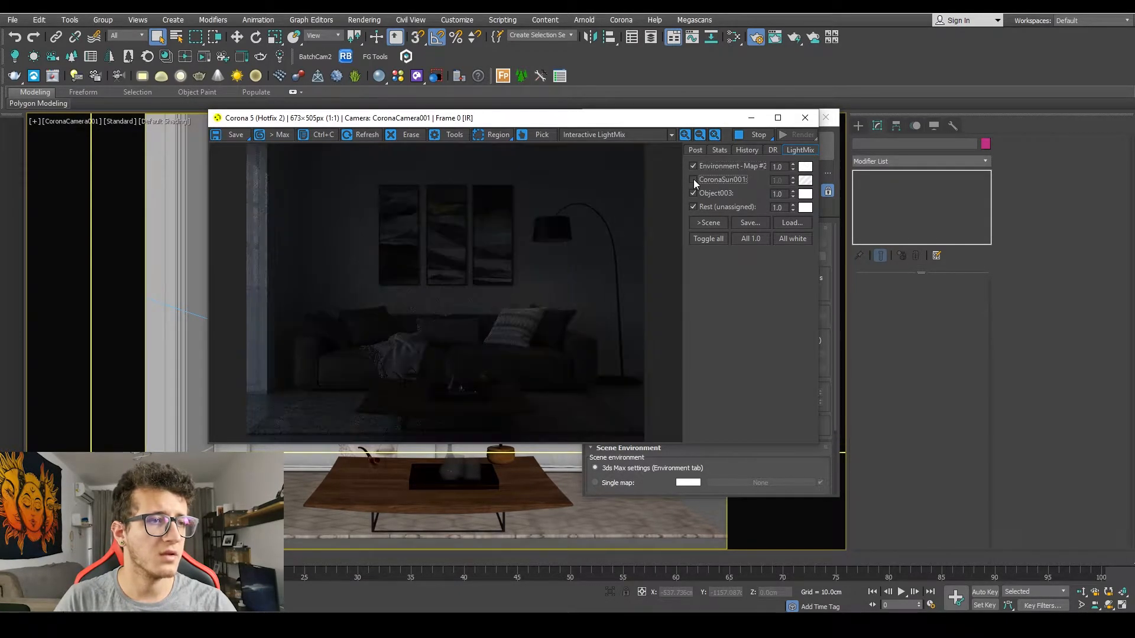
pyautogui.click(693, 179)
pyautogui.click(693, 179)
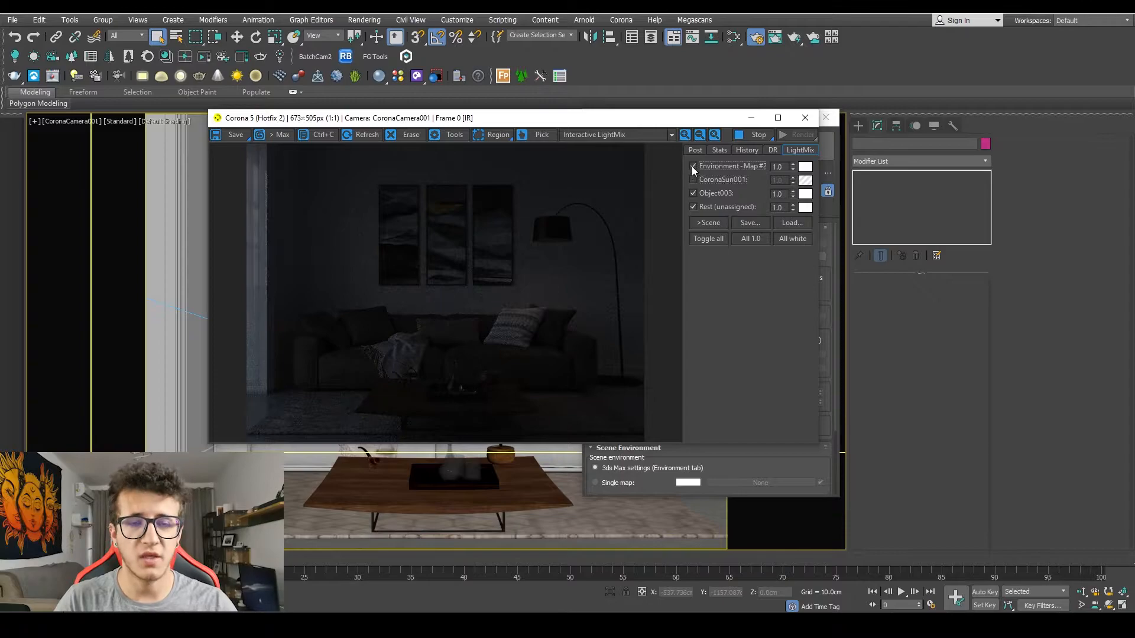
# Toggle the Object003 LightMix layer repeatedly to check the lamp's contribution to the render
pyautogui.click(694, 193)
pyautogui.click(694, 194)
pyautogui.click(694, 193)
pyautogui.click(694, 194)
pyautogui.click(694, 193)
pyautogui.click(694, 193)
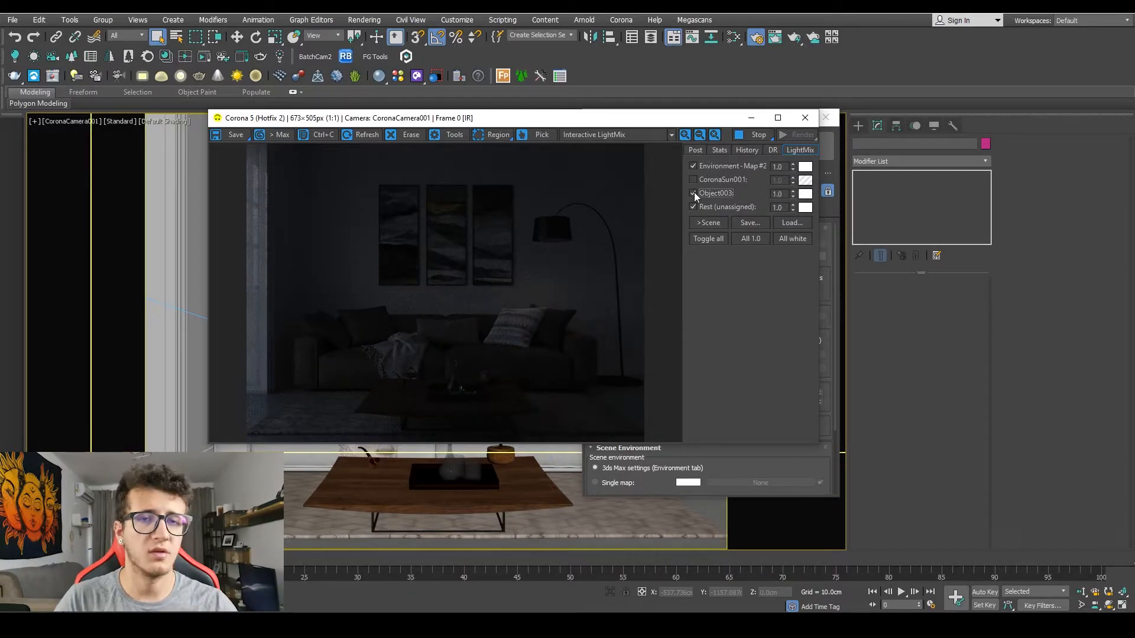
# Turn off the environment and Object003 layers in LightMix and check the Rest (unassigned) layer on its own
pyautogui.click(694, 168)
pyautogui.click(694, 193)
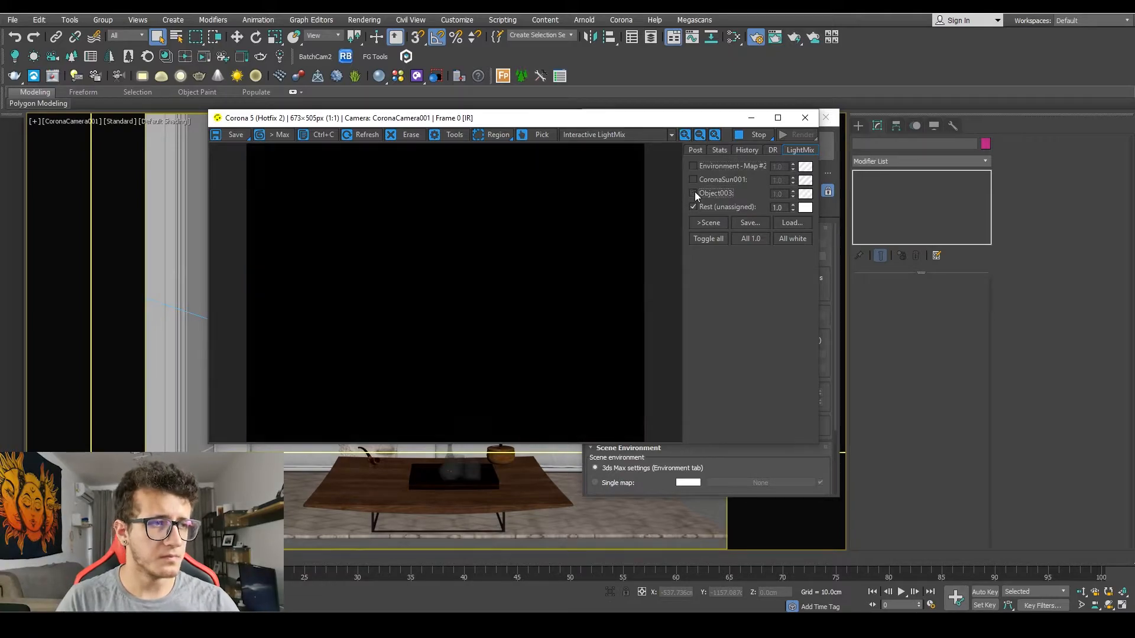
pyautogui.click(695, 206)
pyautogui.click(695, 206)
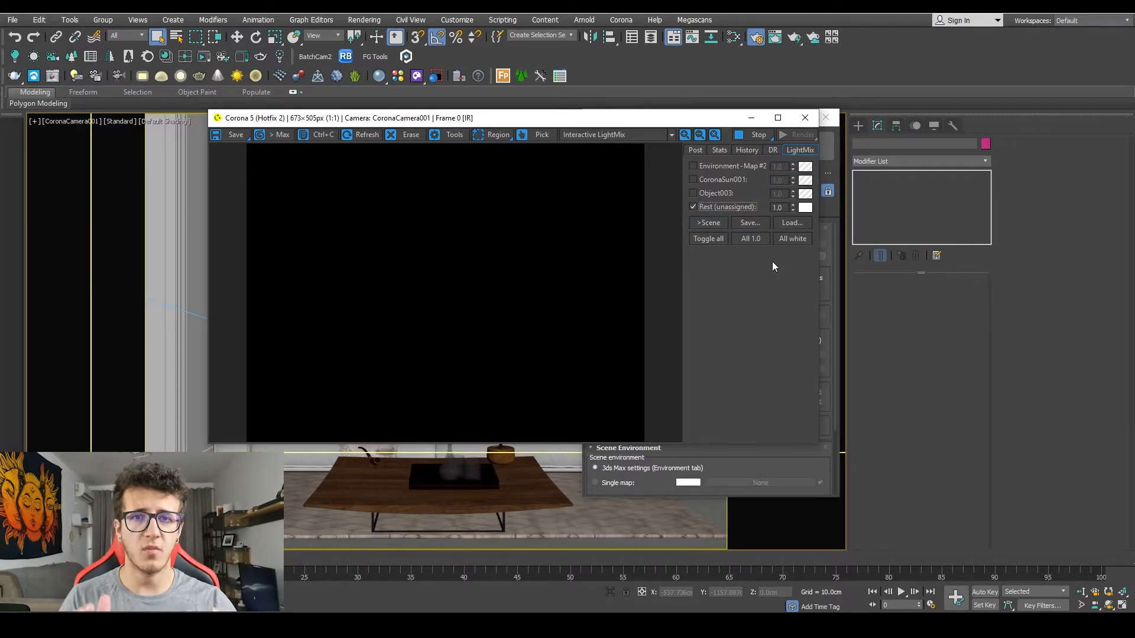
# Turn the environment LightMix layer back on and raise its intensity to 32.0
pyautogui.click(694, 166)
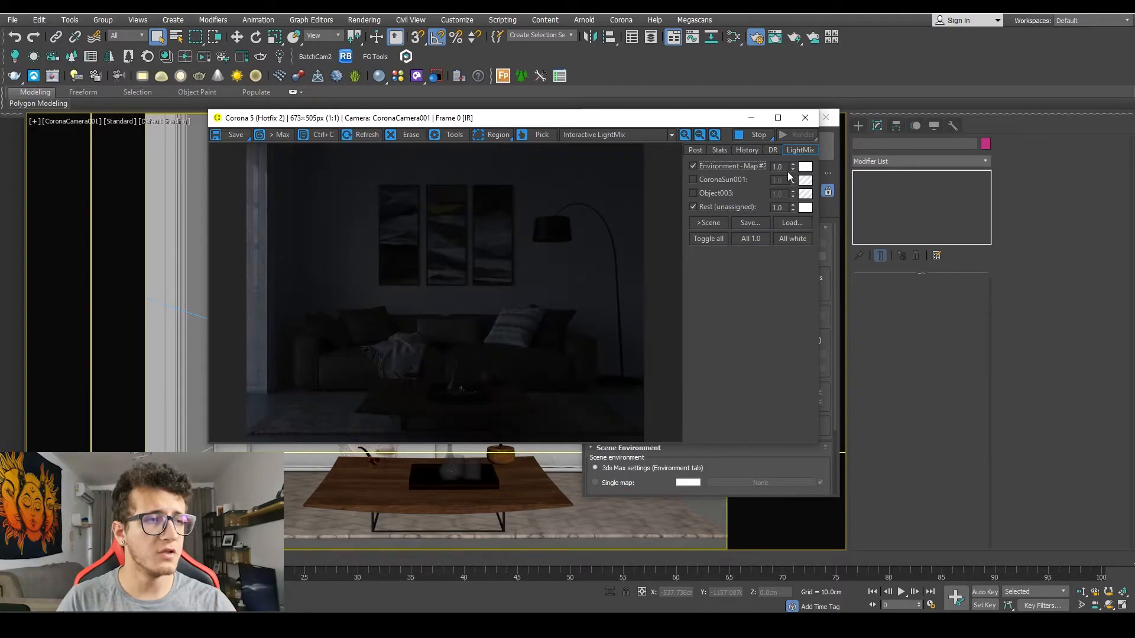
pyautogui.moveTo(793, 167)
pyautogui.mouseDown()
pyautogui.moveTo(785, 47)
pyautogui.moveTo(751, 431)
pyautogui.moveTo(758, 253)
pyautogui.moveTo(762, 304)
pyautogui.moveTo(793, 167)
pyautogui.mouseUp()
# Open the HDRI bitmap's coordinate settings in the Slate Material Editor and place the editor beside the render window
pyautogui.press('m')
pyautogui.moveTo(649, 67); pyautogui.dragTo(814, 70)
pyautogui.scroll(-1, 558, 192)
pyautogui.doubleClick(707, 130)
pyautogui.scroll(1, 712, 133)
pyautogui.moveTo(712, 133); pyautogui.dragTo(736, 203, button='middle')
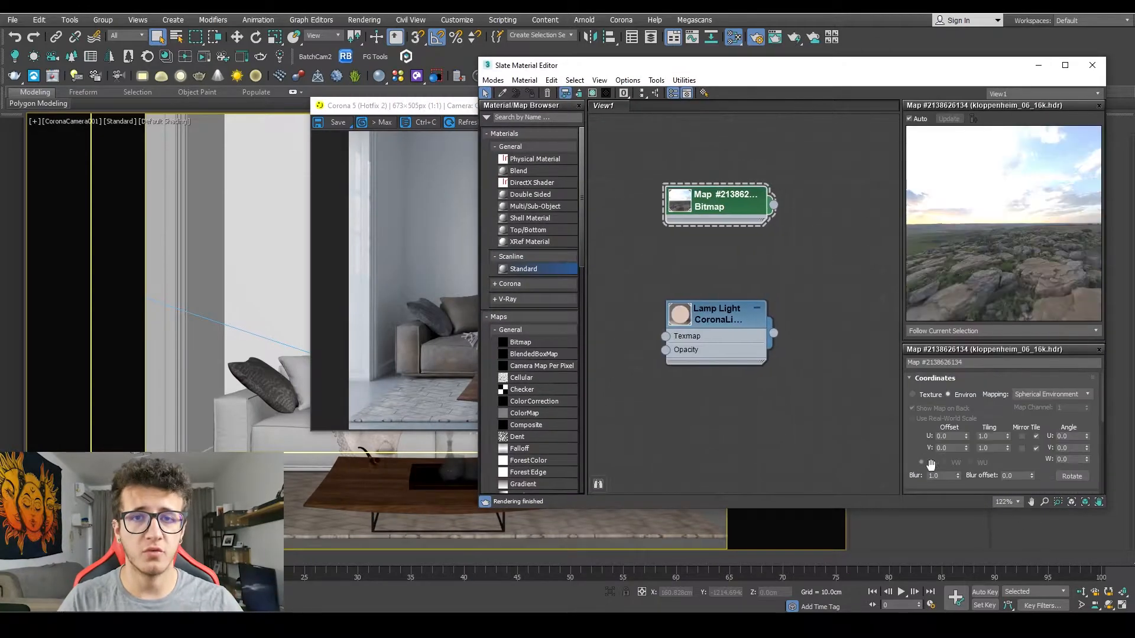
pyautogui.moveTo(927, 462); pyautogui.dragTo(928, 442)
pyautogui.moveTo(445, 106); pyautogui.dragTo(243, 131)
pyautogui.moveTo(528, 130); pyautogui.dragTo(445, 131)
pyautogui.moveTo(643, 66); pyautogui.dragTo(682, 59)
# Try U offsets of 0.2, 0.4, 0.5, 0.6 and 0.7 on the HDRI map to compare the lighting
pyautogui.click(989, 407)
pyautogui.write('0.2')
pyautogui.press('Return')
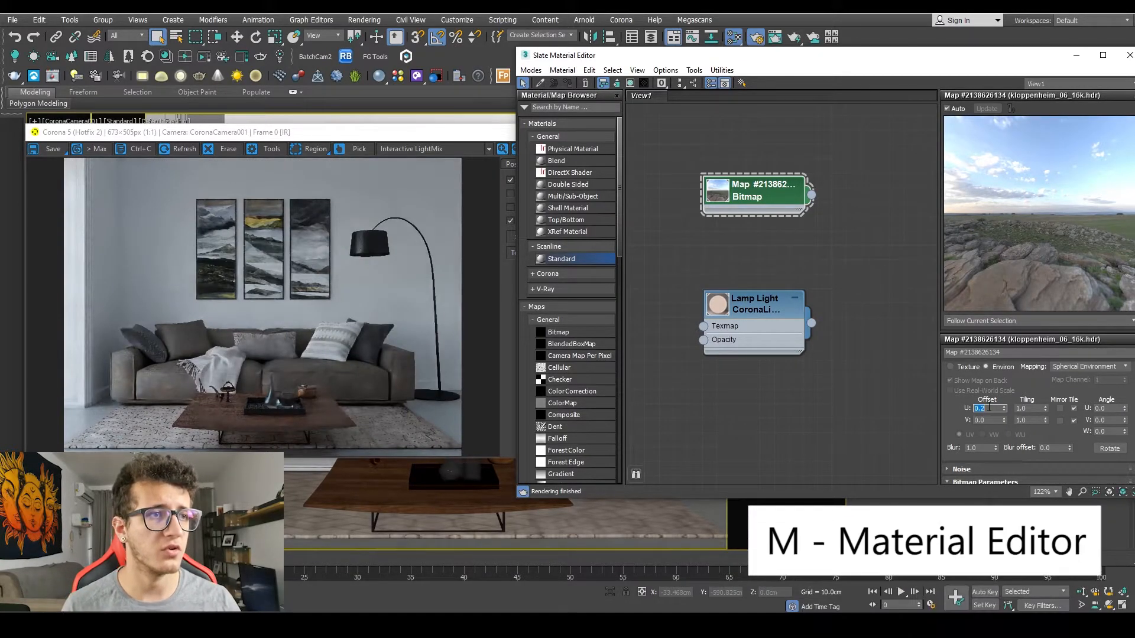
pyautogui.write('0.4')
pyautogui.press('Return')
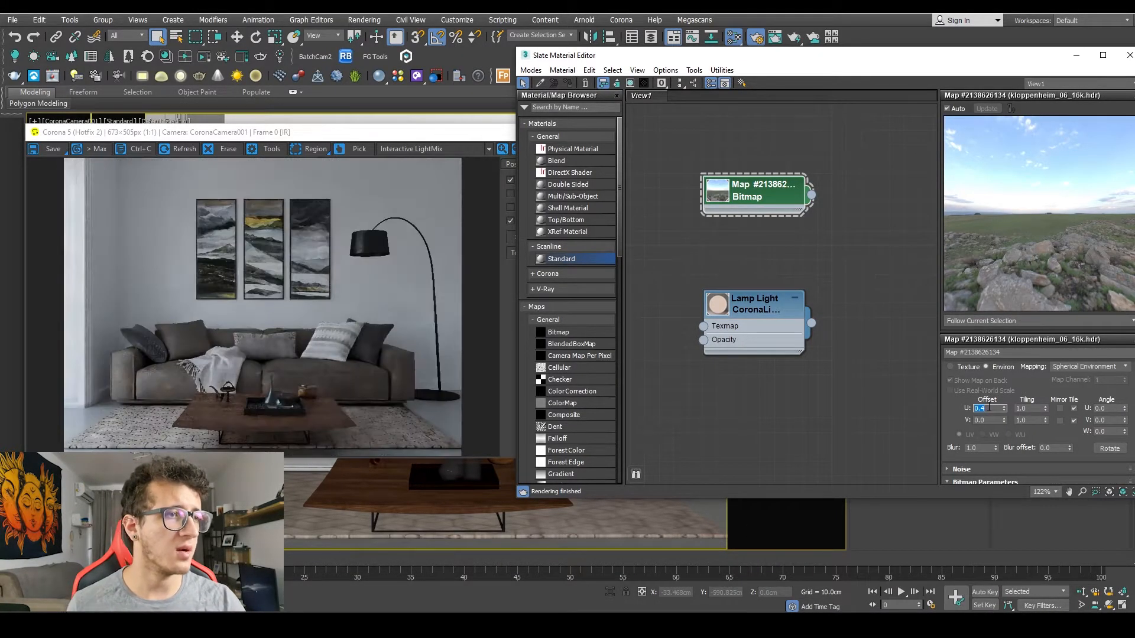
pyautogui.write('.5')
pyautogui.press('Return')
pyautogui.write('.6')
pyautogui.press('Return')
pyautogui.write('.7')
pyautogui.press('Return')
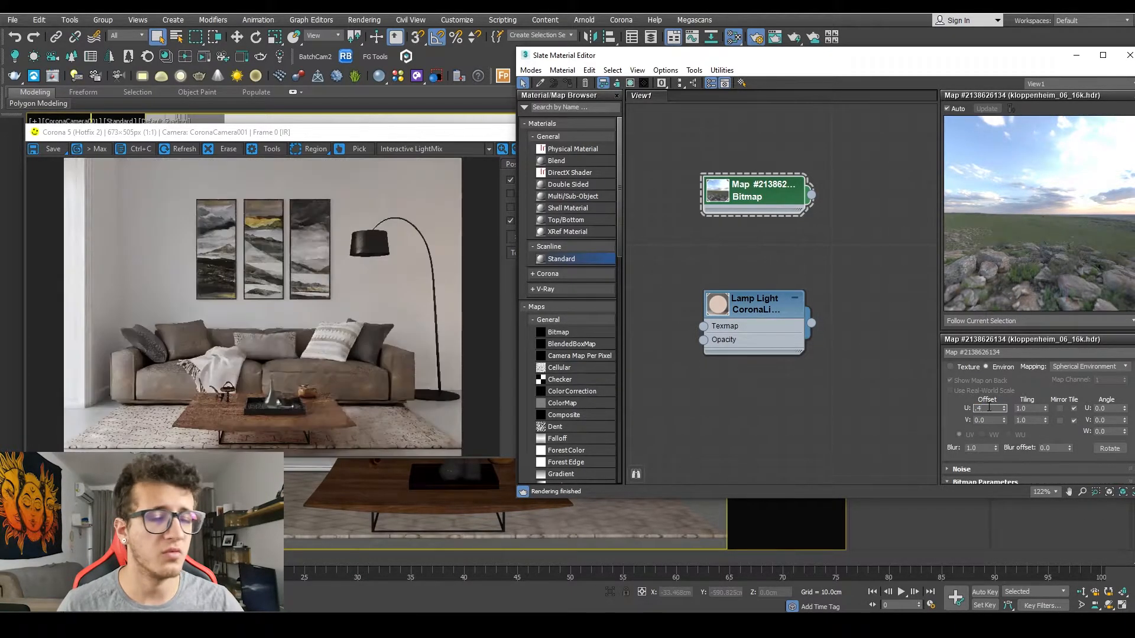
# Set the HDRI map's U offset to 0.45 after comparing 0.4 and 0.5
pyautogui.press('Return')
pyautogui.write('.5')
pyautogui.press('Return')
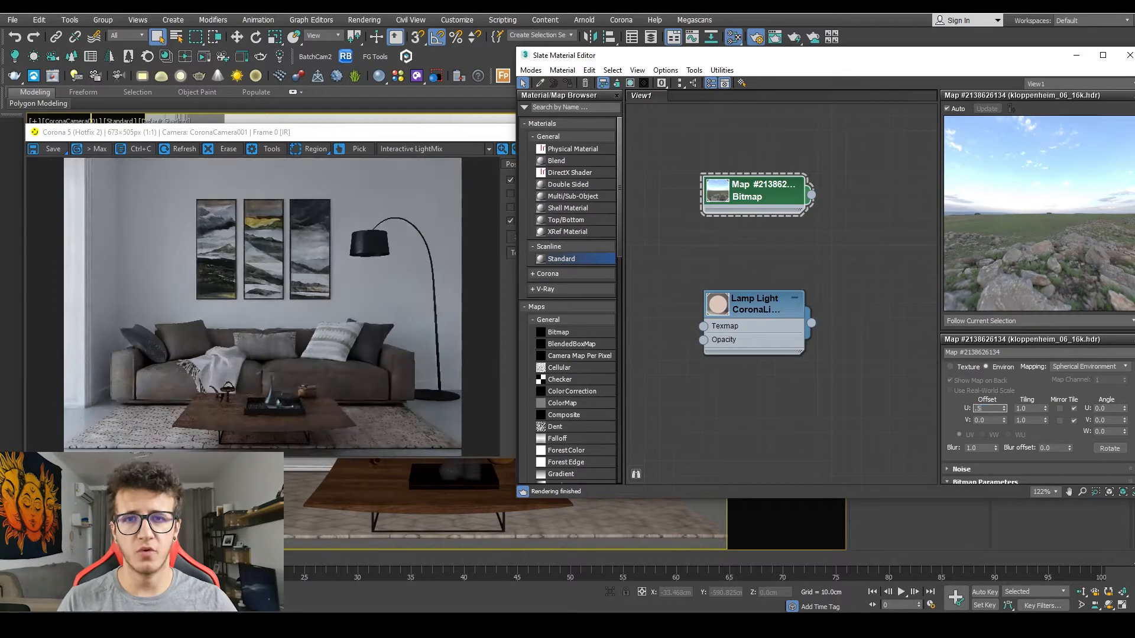
pyautogui.write('.45')
pyautogui.press('Return')
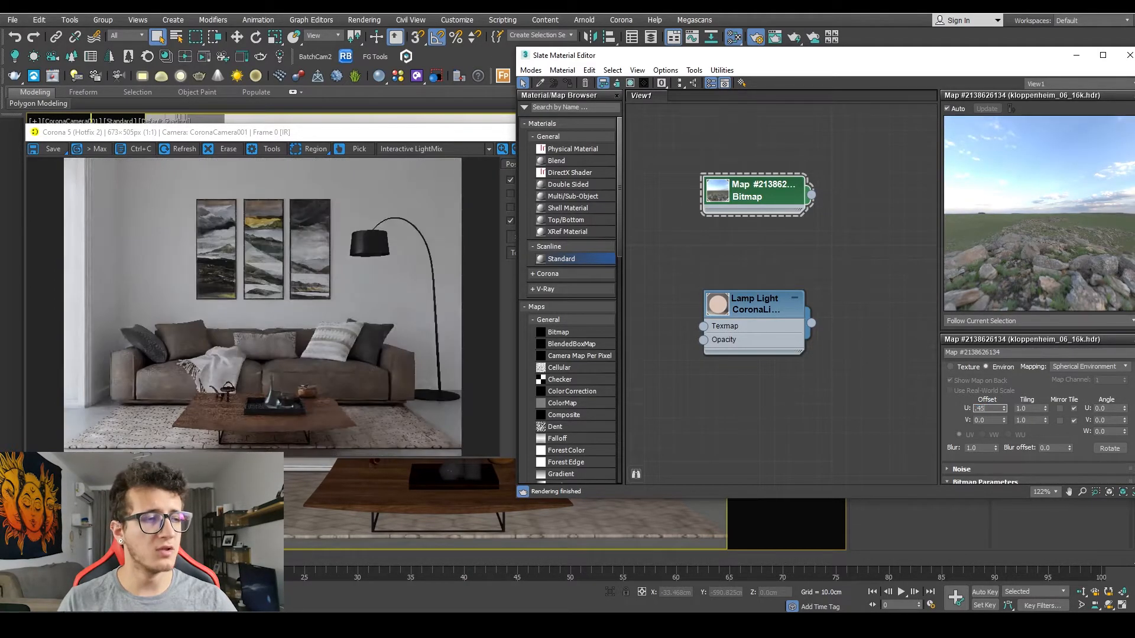
# Keep the CoronaSun001 layer enabled in LightMix after comparing the render with and without it
pyautogui.moveTo(255, 134); pyautogui.dragTo(386, 123)
pyautogui.scroll(1, 341, 348)
pyautogui.scroll(-1, 360, 343)
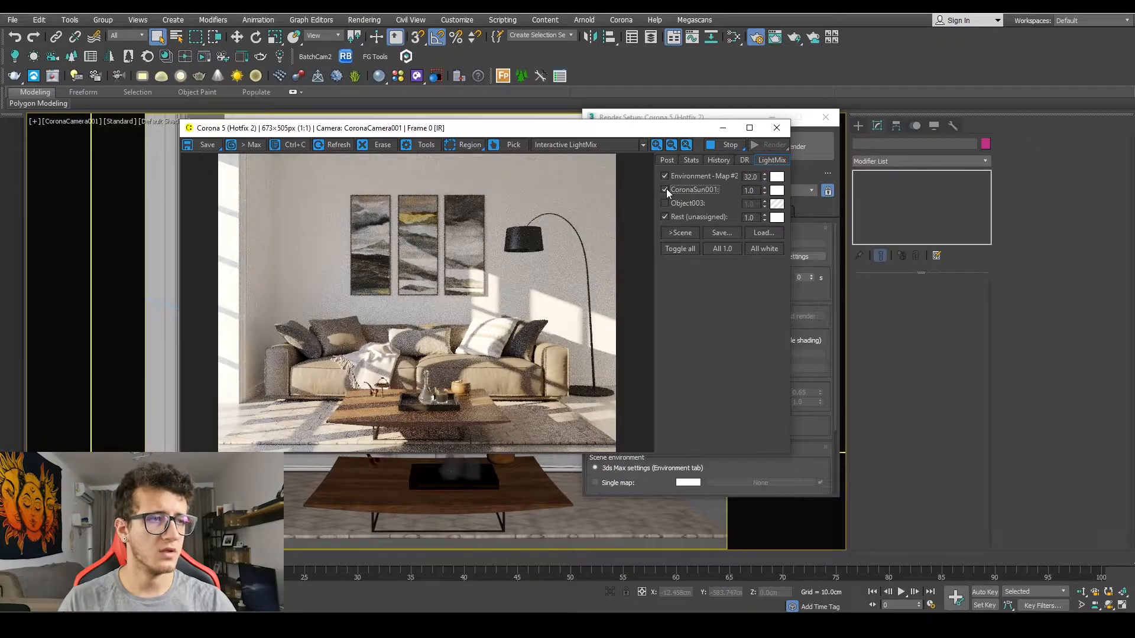
pyautogui.click(666, 189)
pyautogui.click(666, 190)
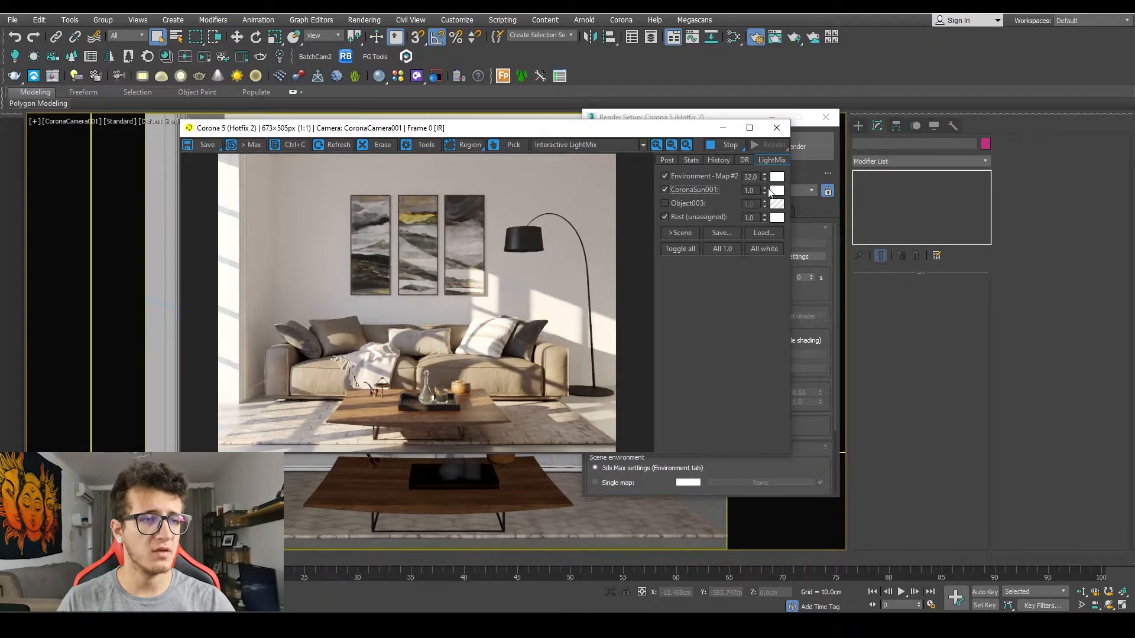
# Lower the CoronaSun001 layer's LightMix intensity to 0.180, checking the render with the sun off and on
pyautogui.moveTo(765, 186); pyautogui.dragTo(769, 209)
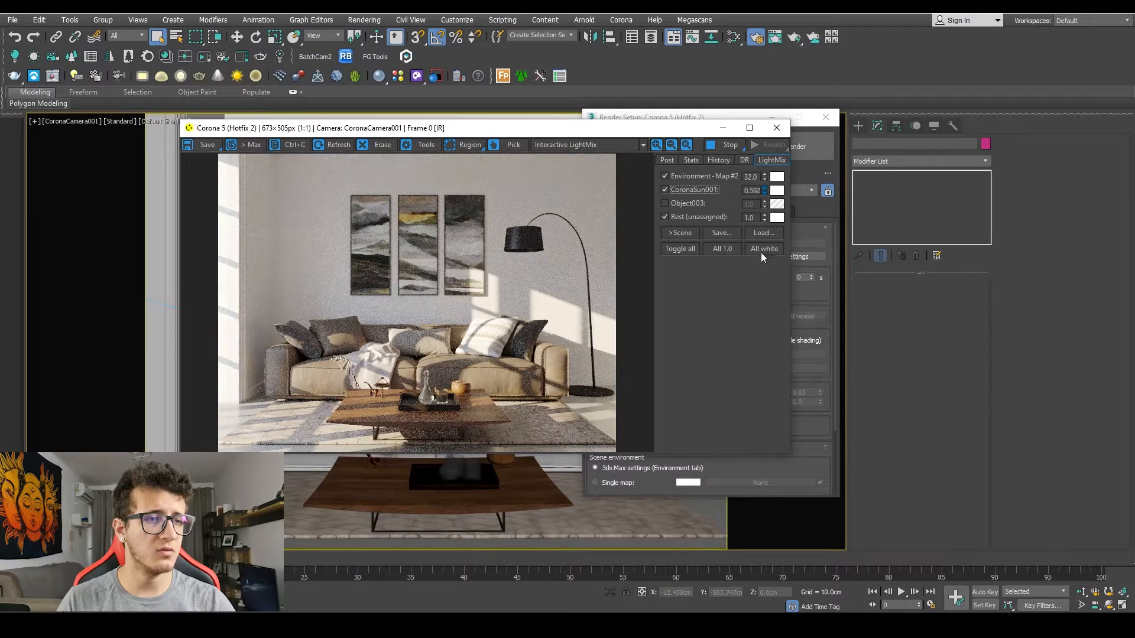
pyautogui.moveTo(760, 253); pyautogui.dragTo(761, 254)
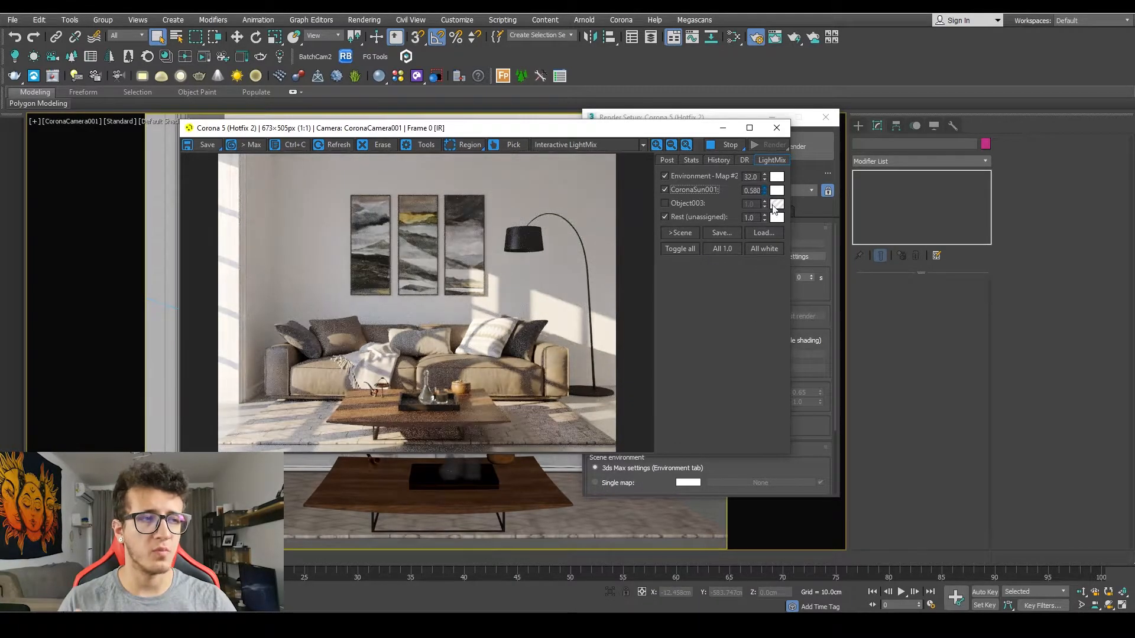
pyautogui.moveTo(774, 206); pyautogui.dragTo(777, 269)
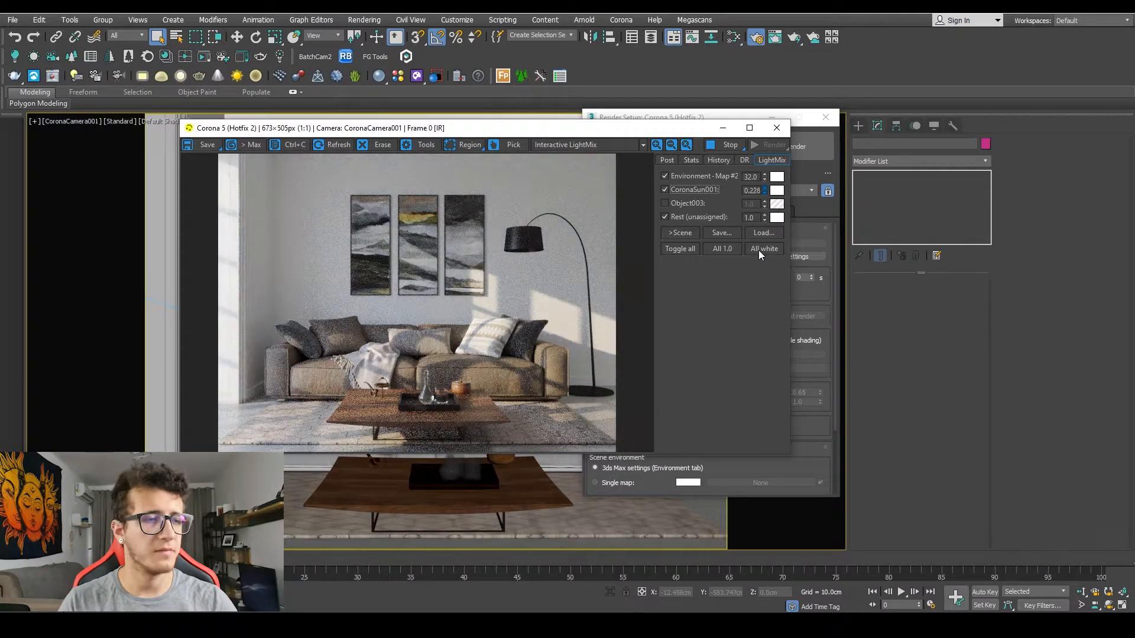
pyautogui.click(666, 188)
pyautogui.click(665, 188)
pyautogui.moveTo(764, 191); pyautogui.dragTo(765, 197)
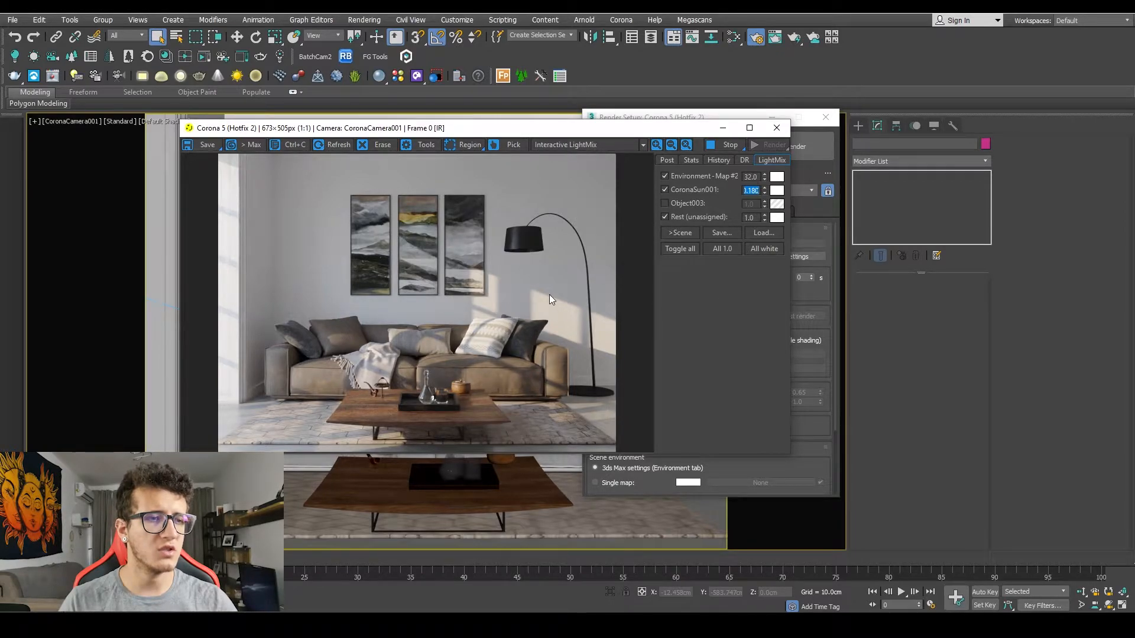
# Inspect the sun's shadow edges in the render, and select the CoronaSun in the orthographic viewport
pyautogui.scroll(1, 549, 299)
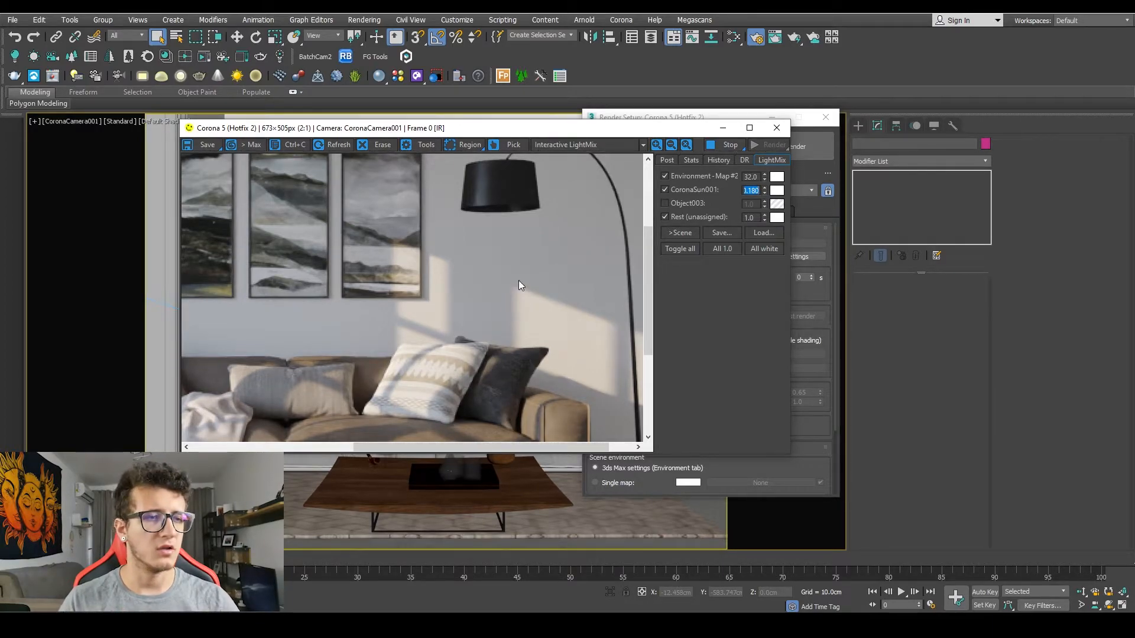
pyautogui.scroll(-1, 596, 320)
pyautogui.moveTo(587, 128); pyautogui.dragTo(776, 136)
pyautogui.click(309, 257)
pyautogui.hotkey('alt', 'w')
pyautogui.click(110, 313)
pyautogui.moveTo(599, 135); pyautogui.dragTo(361, 123)
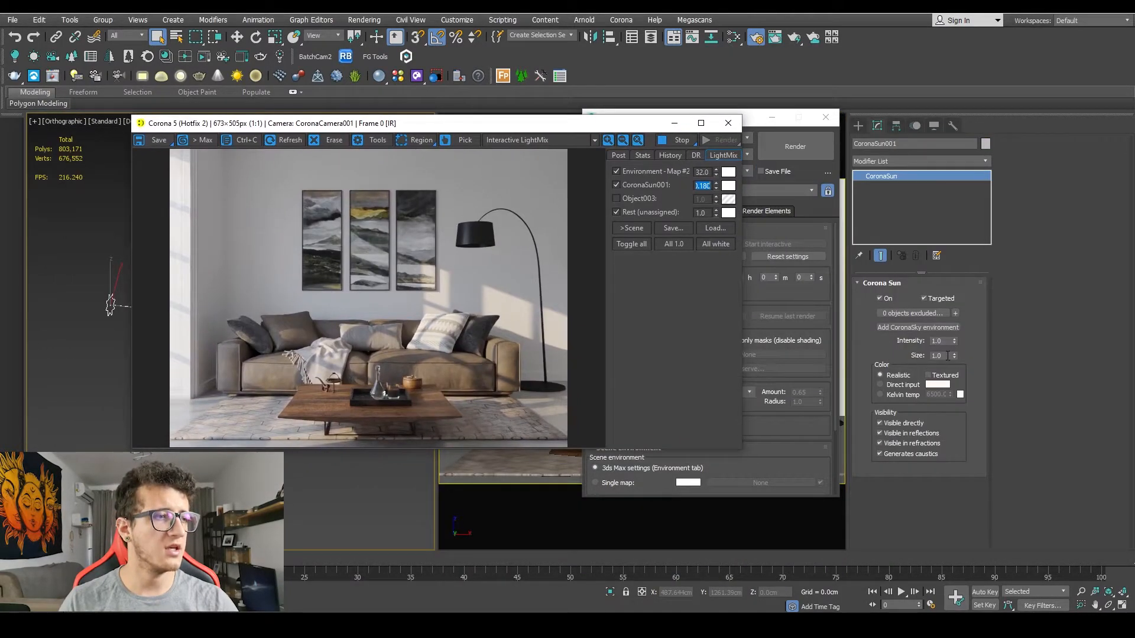
# Set the CoronaSun's size to 2.5 after trying 4
pyautogui.moveTo(948, 355); pyautogui.dragTo(854, 359)
pyautogui.write('4')
pyautogui.press('Return')
pyautogui.write('2.5')
pyautogui.press('Return')
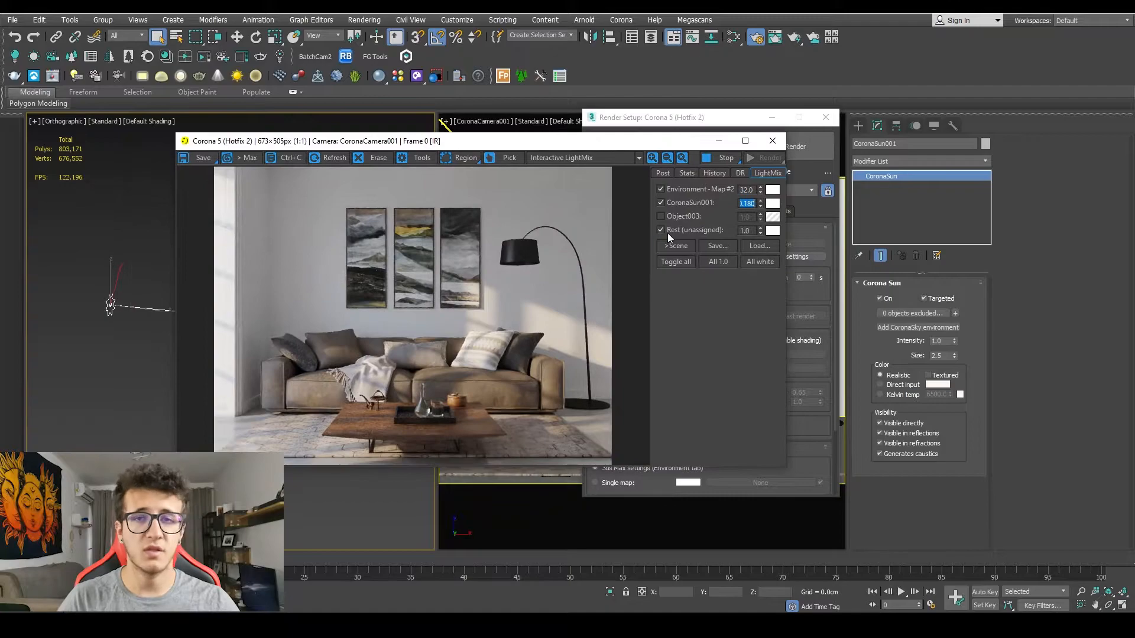
# Enable the Object003 lamp layer in LightMix, raise its intensity to about 199.9, and inspect the lamp glow with CoronaSun001 disabled
pyautogui.click(661, 217)
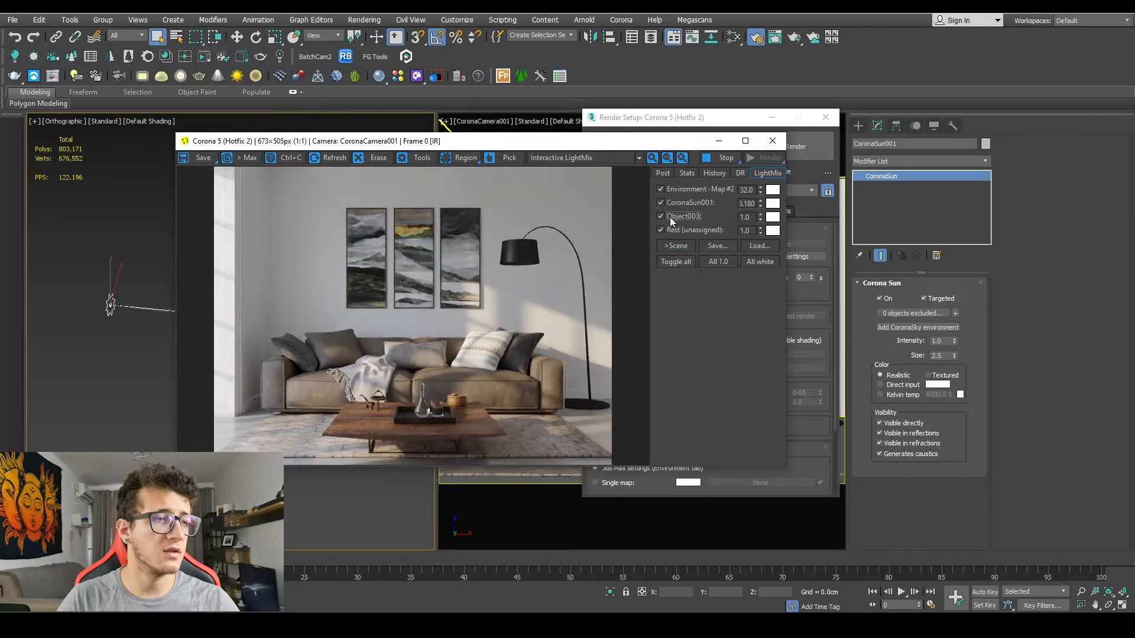
pyautogui.moveTo(760, 218); pyautogui.dragTo(762, 192)
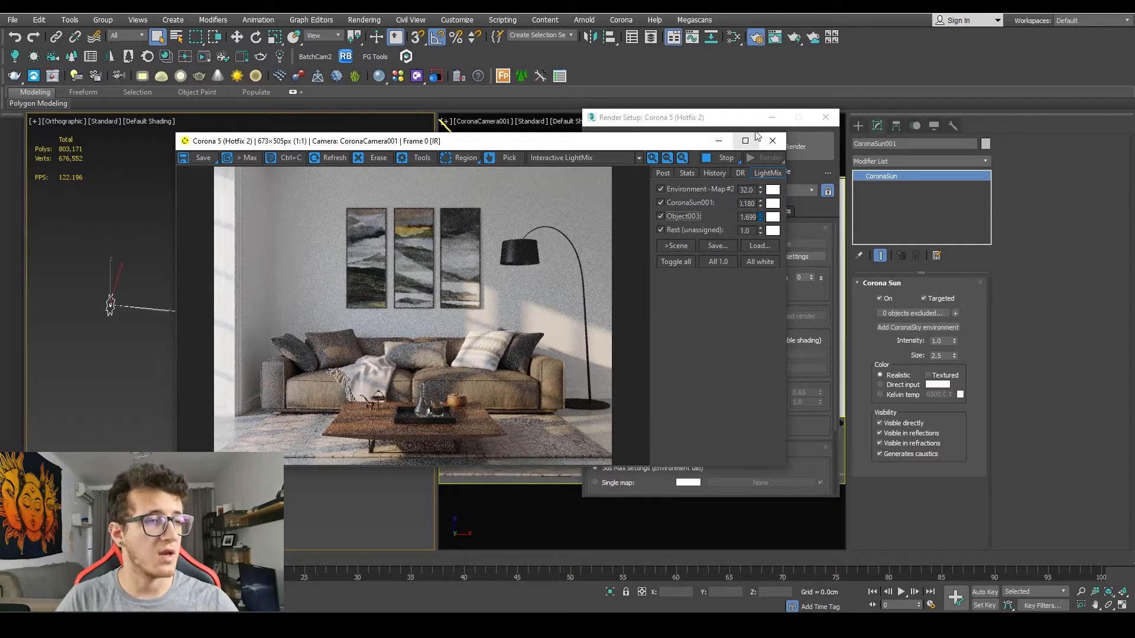
pyautogui.moveTo(750, 36); pyautogui.dragTo(707, 105)
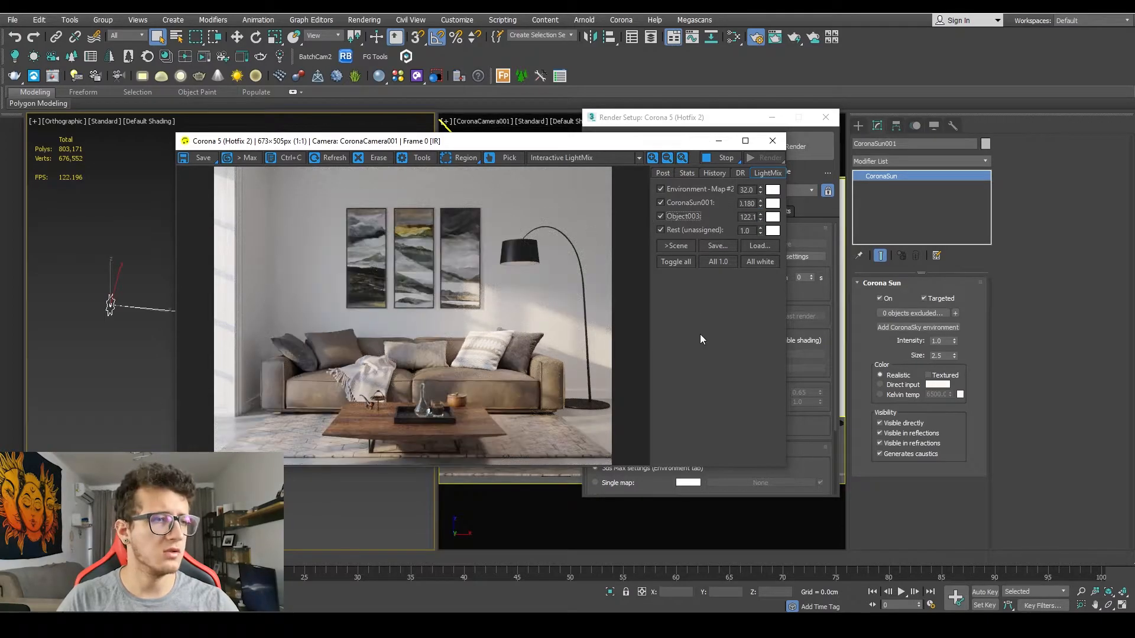
pyautogui.click(661, 202)
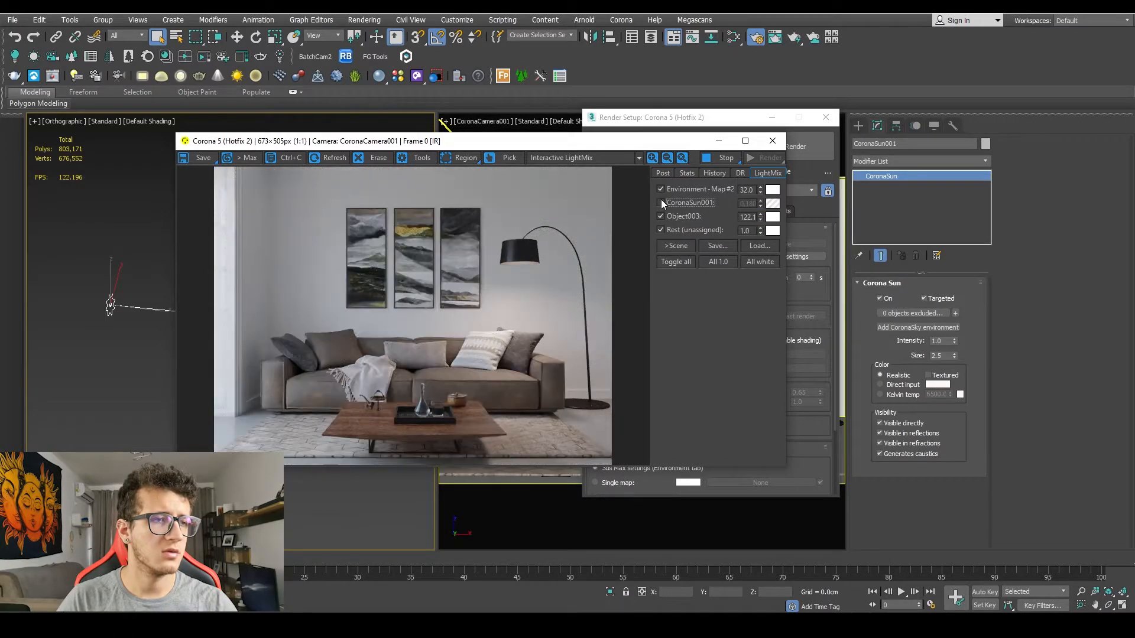
pyautogui.moveTo(761, 217); pyautogui.dragTo(777, 141)
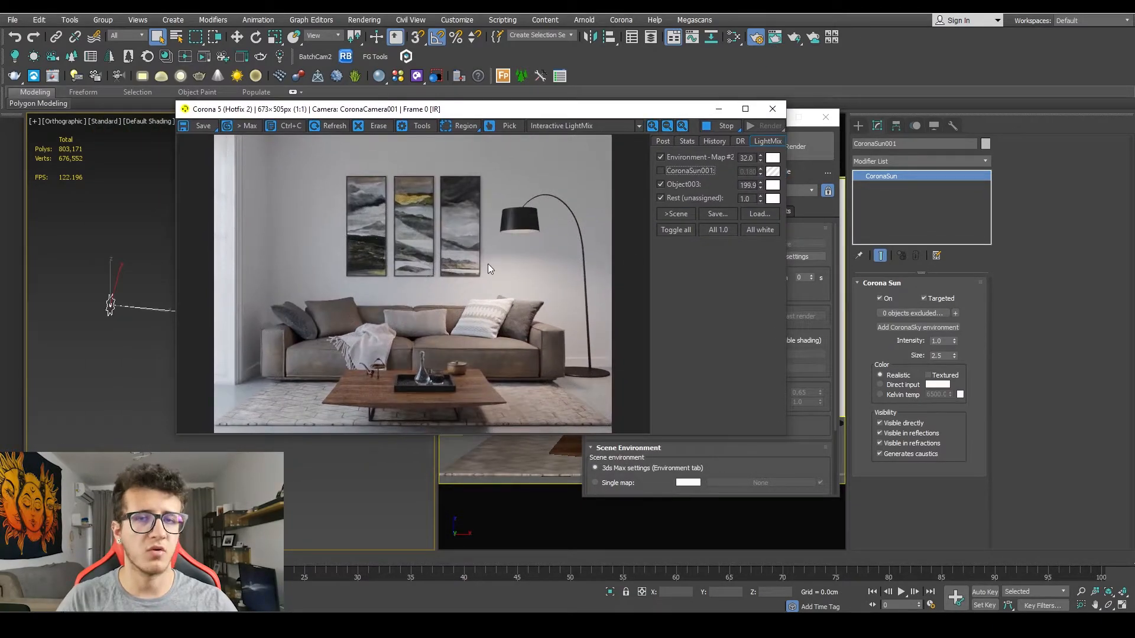
pyautogui.scroll(1, 488, 264)
pyautogui.moveTo(562, 260); pyautogui.dragTo(530, 281, button='middle')
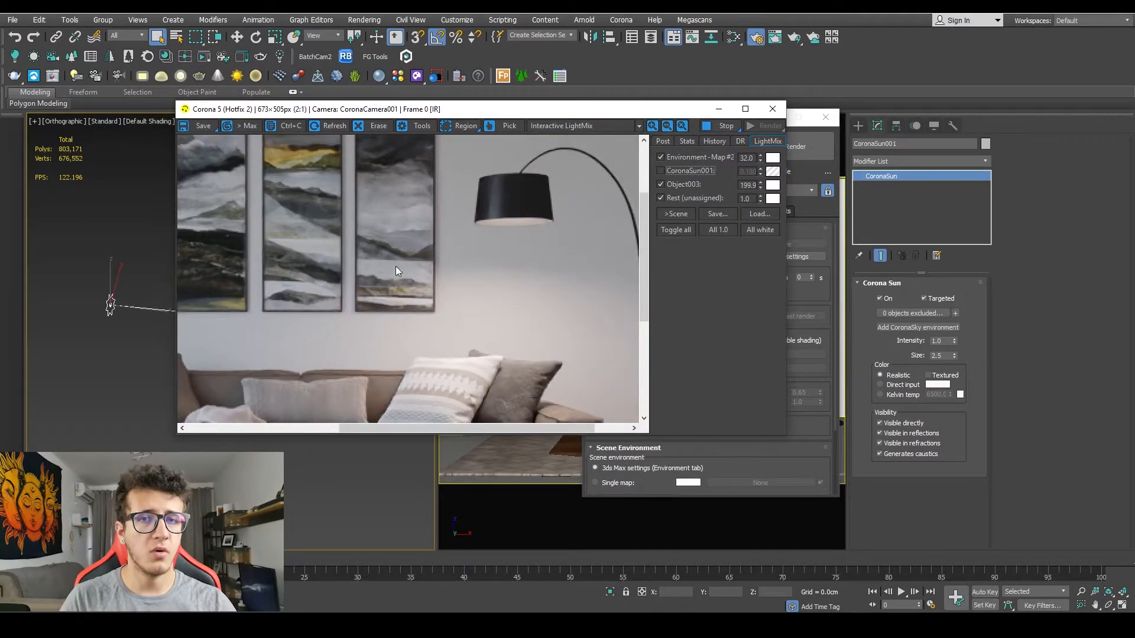
pyautogui.scroll(-1, 508, 270)
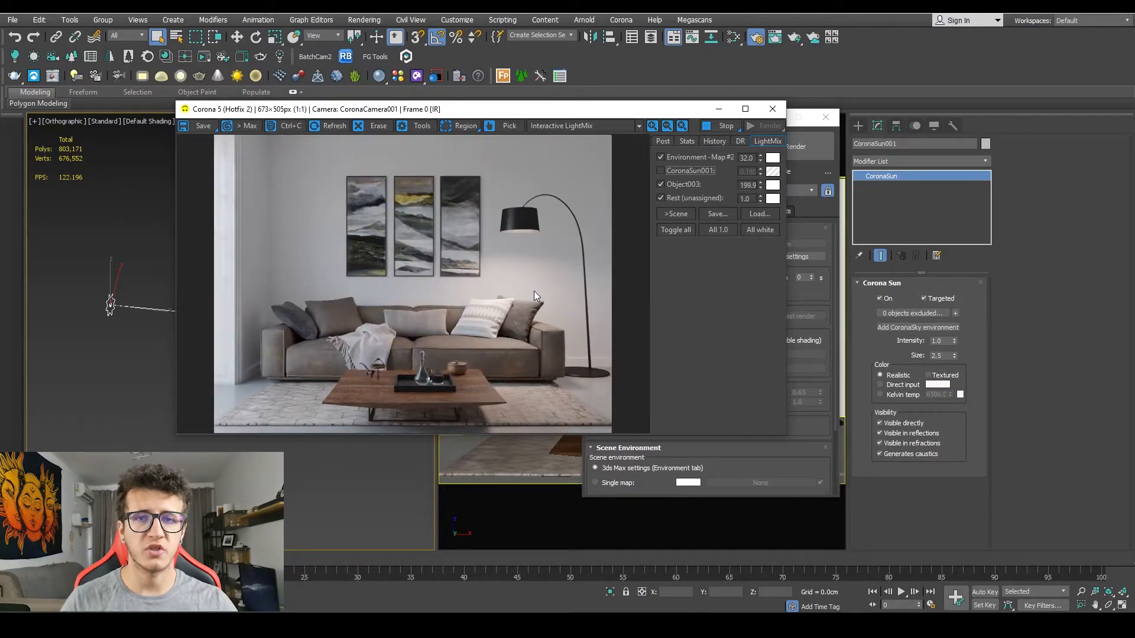
# Set the Lamp Light material's directionality to 0.35 after trying higher and lower values against the interactive render
pyautogui.click(138, 436)
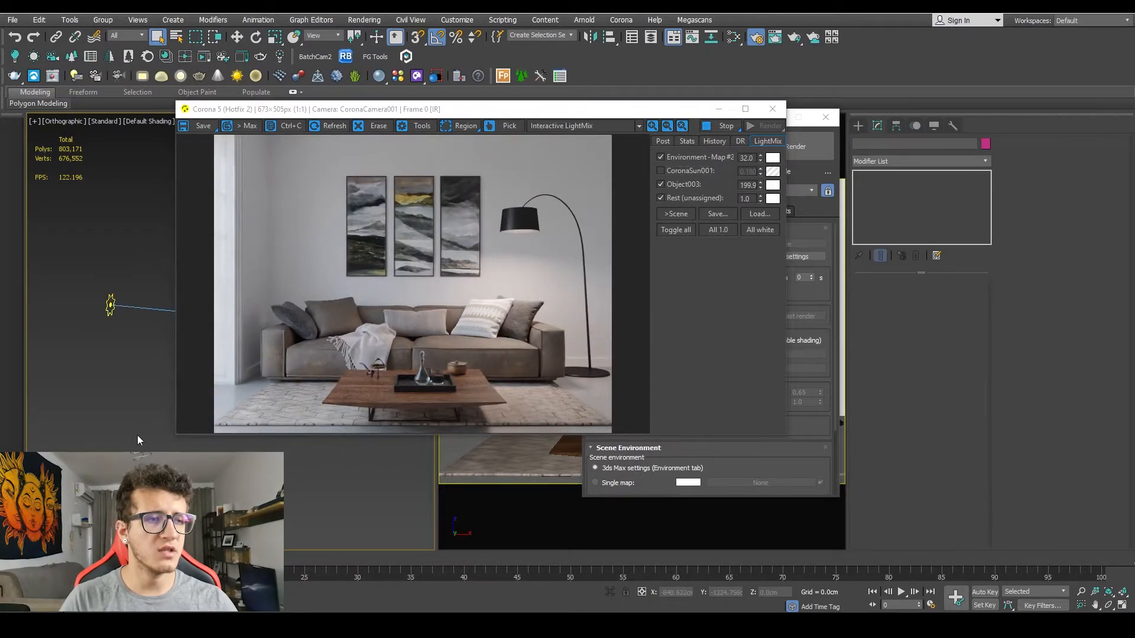
pyautogui.press('m')
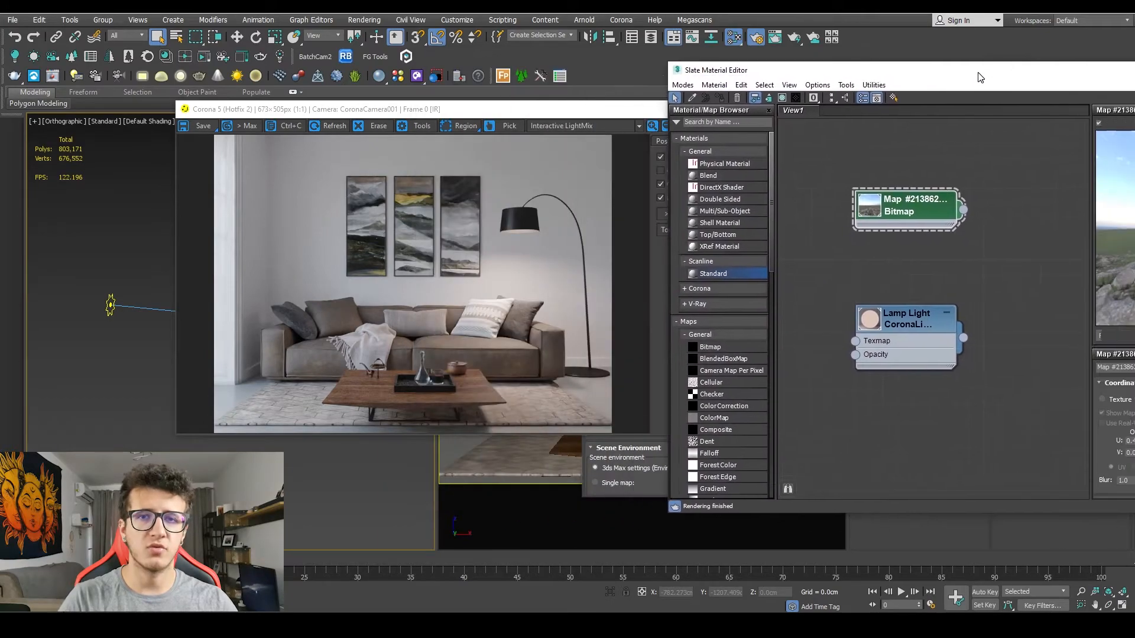
pyautogui.doubleClick(908, 318)
pyautogui.moveTo(592, 114); pyautogui.dragTo(445, 125)
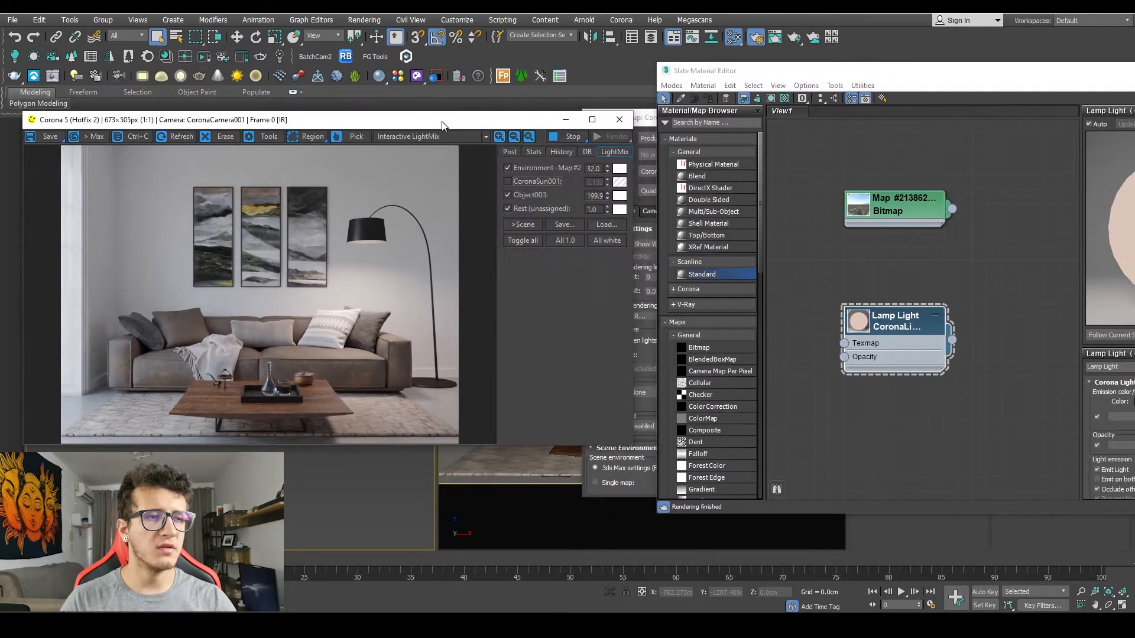
pyautogui.moveTo(783, 69); pyautogui.dragTo(651, 61)
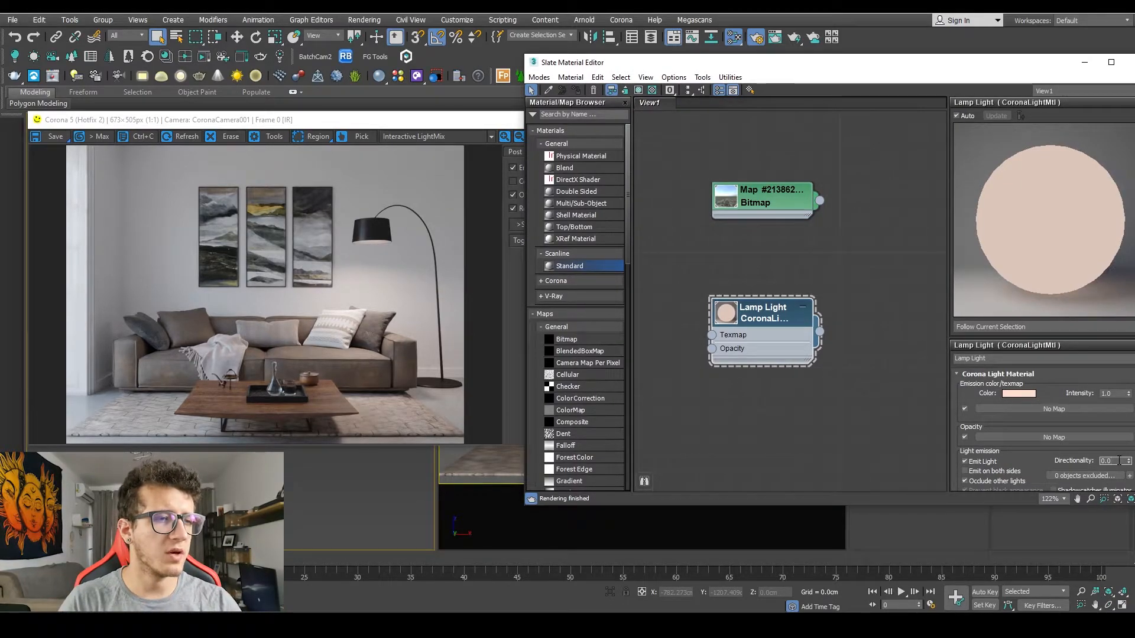
pyautogui.doubleClick(1119, 460)
pyautogui.write('0.5')
pyautogui.press('Return')
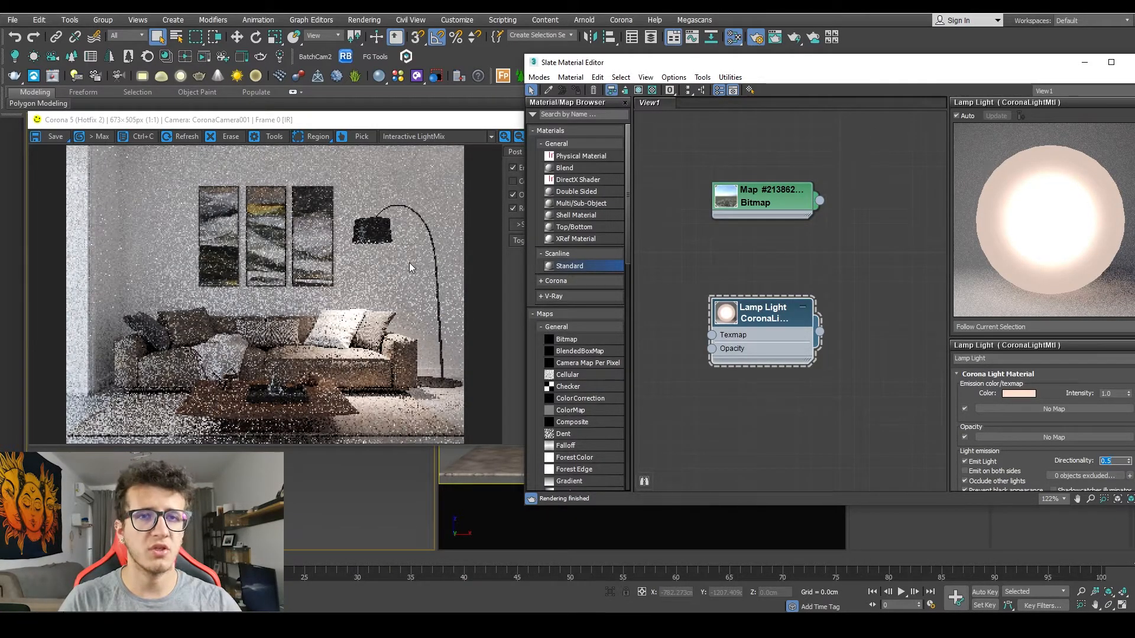
pyautogui.write('0.3')
pyautogui.press('Return')
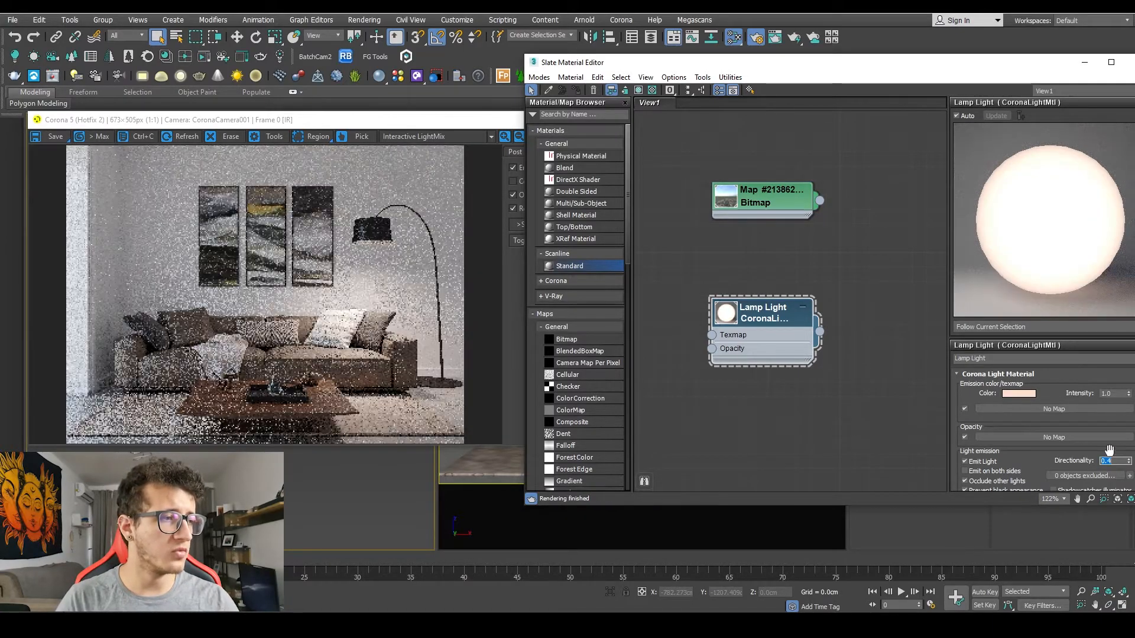
pyautogui.write('0.35')
pyautogui.press('Return')
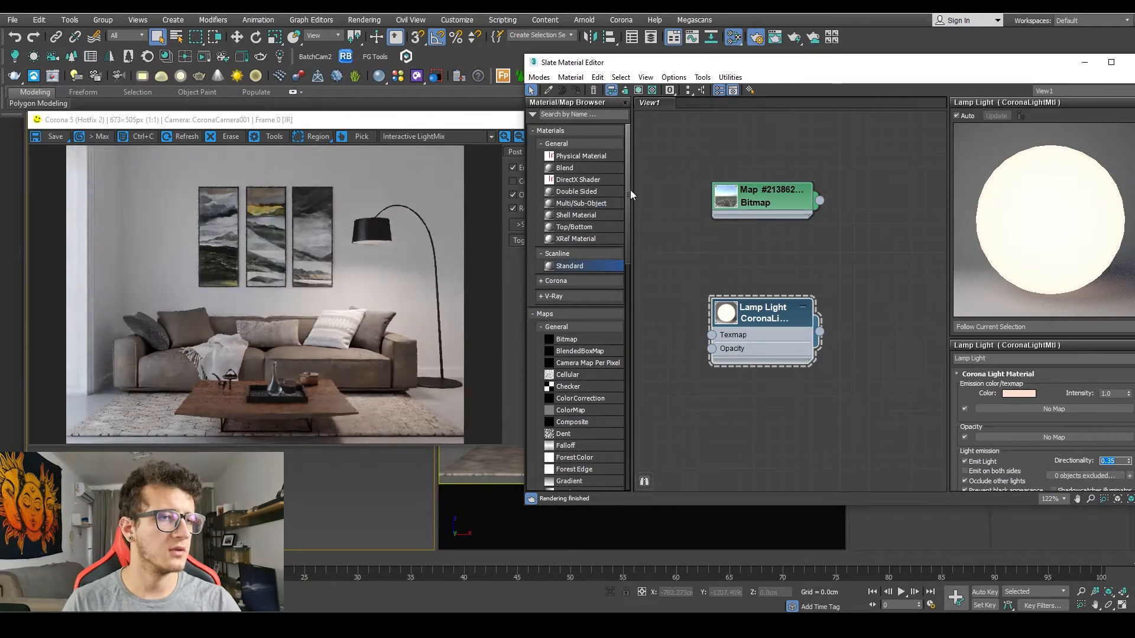
pyautogui.moveTo(1017, 64); pyautogui.dragTo(937, 61)
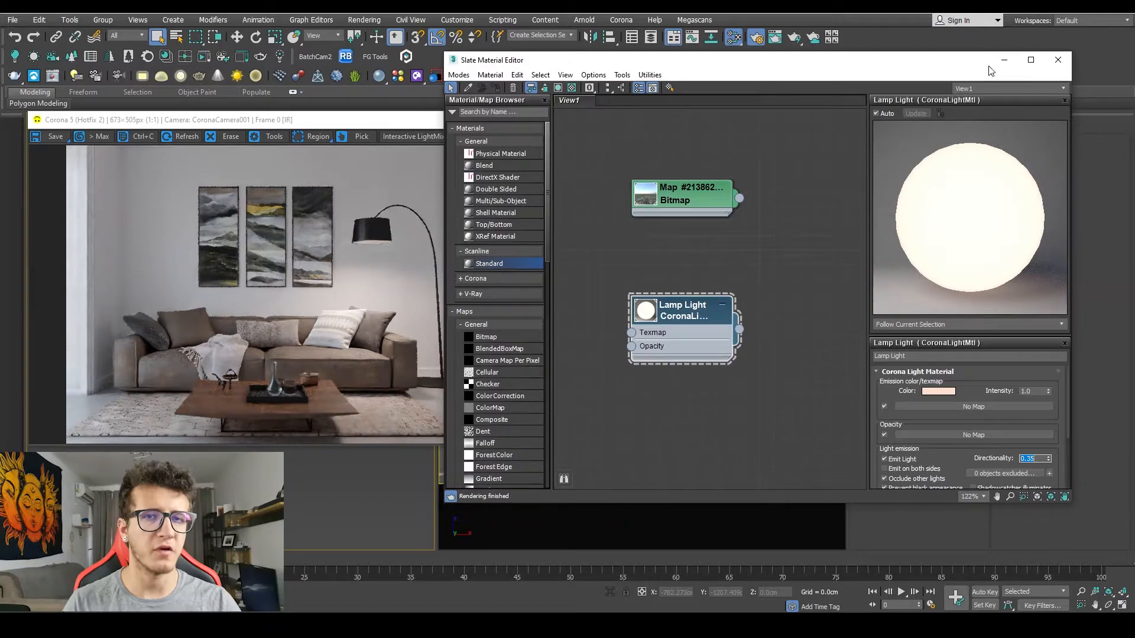
pyautogui.click(1063, 66)
# Lower the Object003 layer's LightMix intensity to 120 and re-enable the CoronaSun001 layer
pyautogui.moveTo(443, 119); pyautogui.dragTo(548, 117)
pyautogui.click(717, 196)
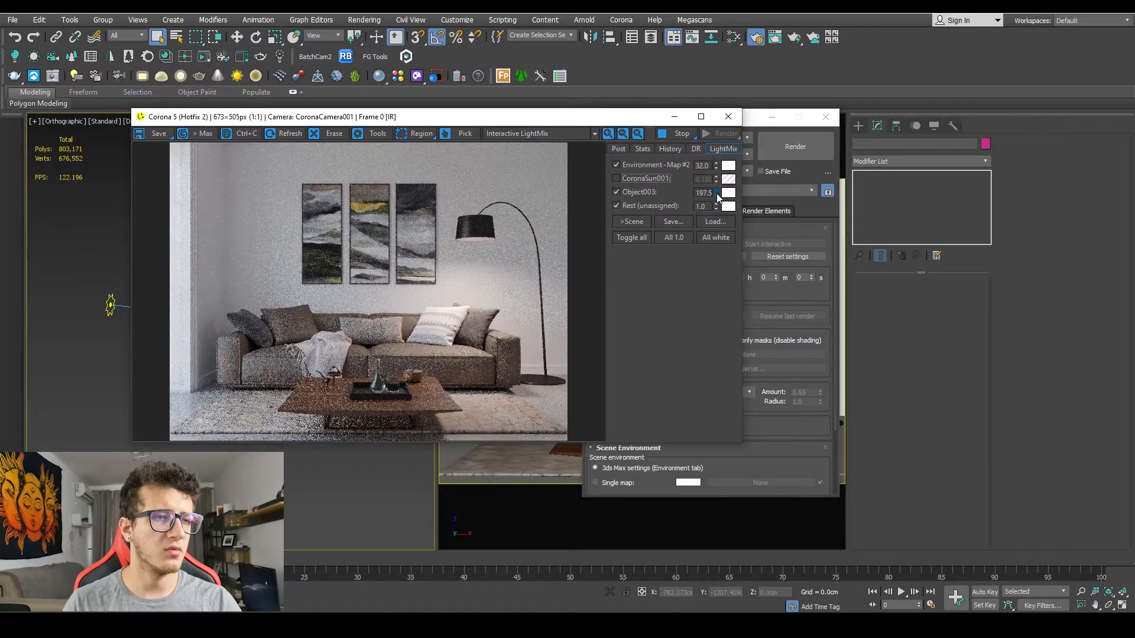
pyautogui.moveTo(720, 298); pyautogui.dragTo(713, 223)
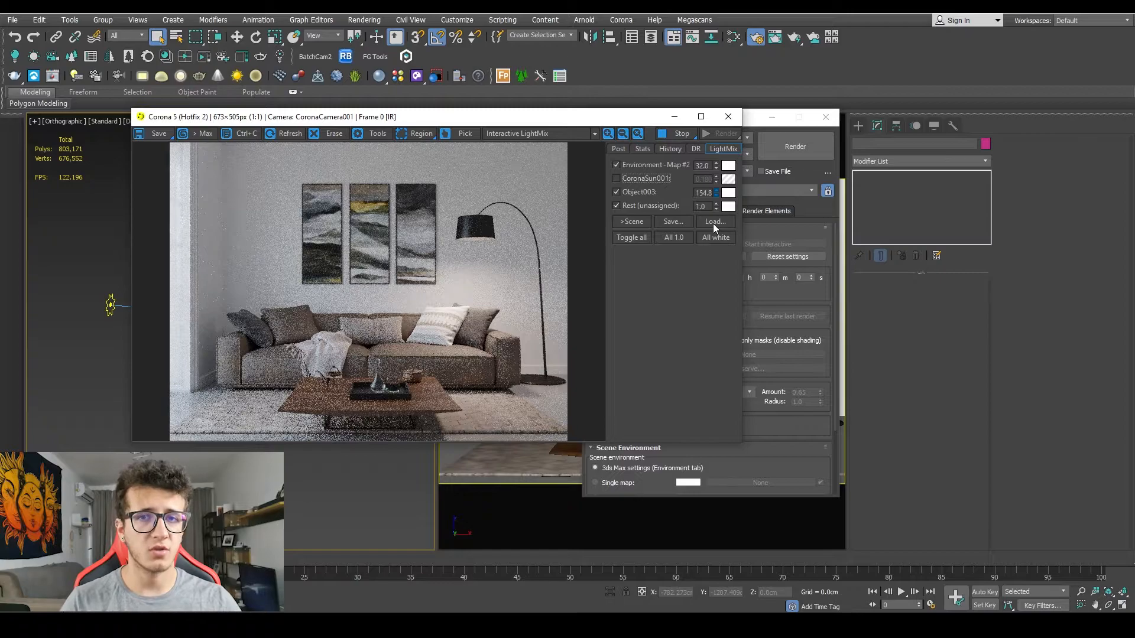
pyautogui.click(617, 179)
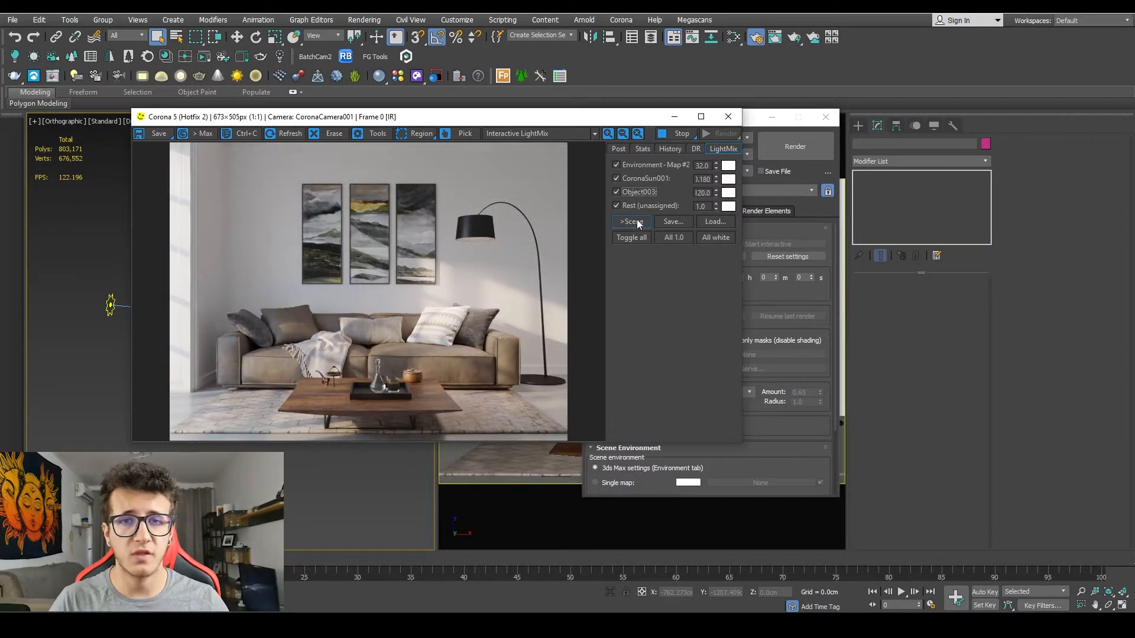
# Bake the LightMix intensities into the scene lights, and display the BEAUTY pass before closing the frame buffer
pyautogui.click(646, 223)
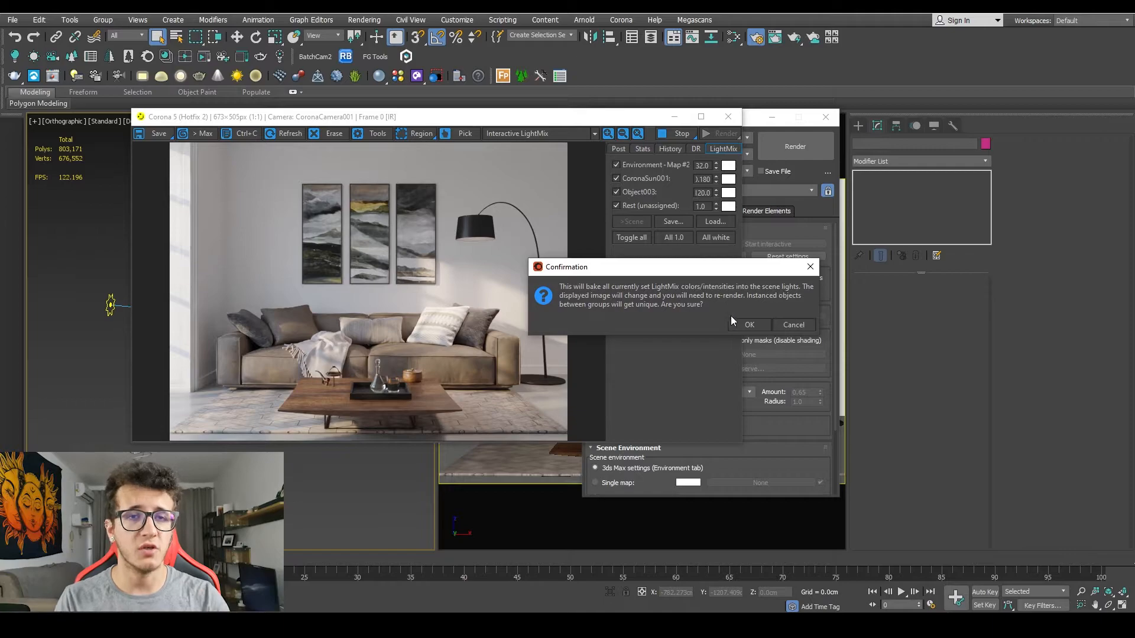
pyautogui.click(748, 325)
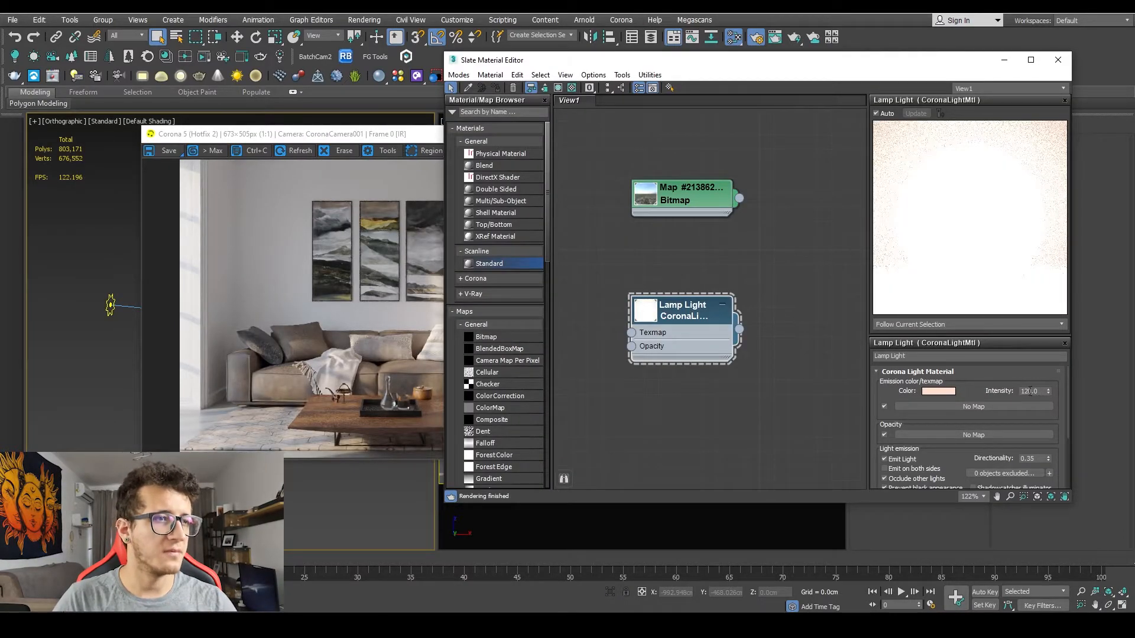
pyautogui.click(1058, 59)
pyautogui.moveTo(483, 134); pyautogui.dragTo(558, 122)
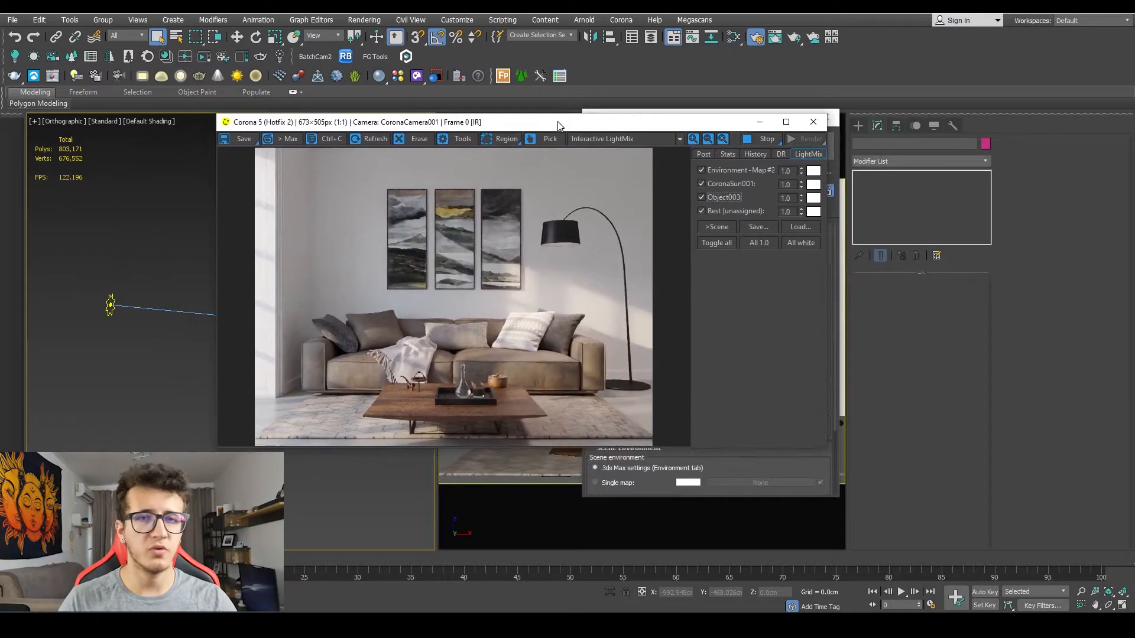
pyautogui.click(680, 140)
pyautogui.click(631, 151)
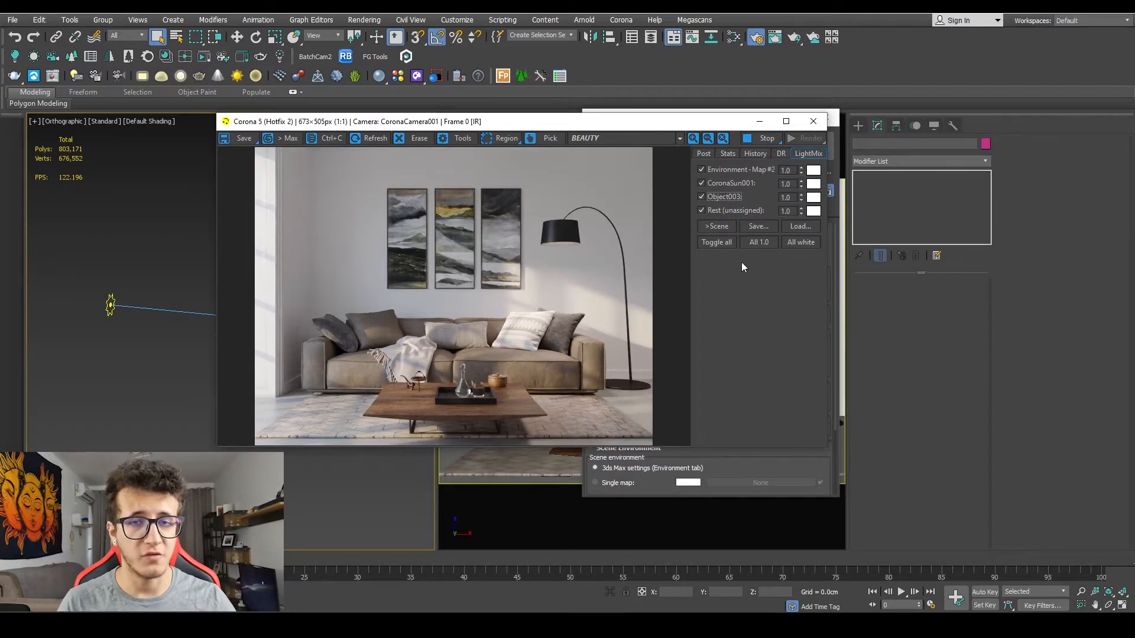
pyautogui.click(813, 121)
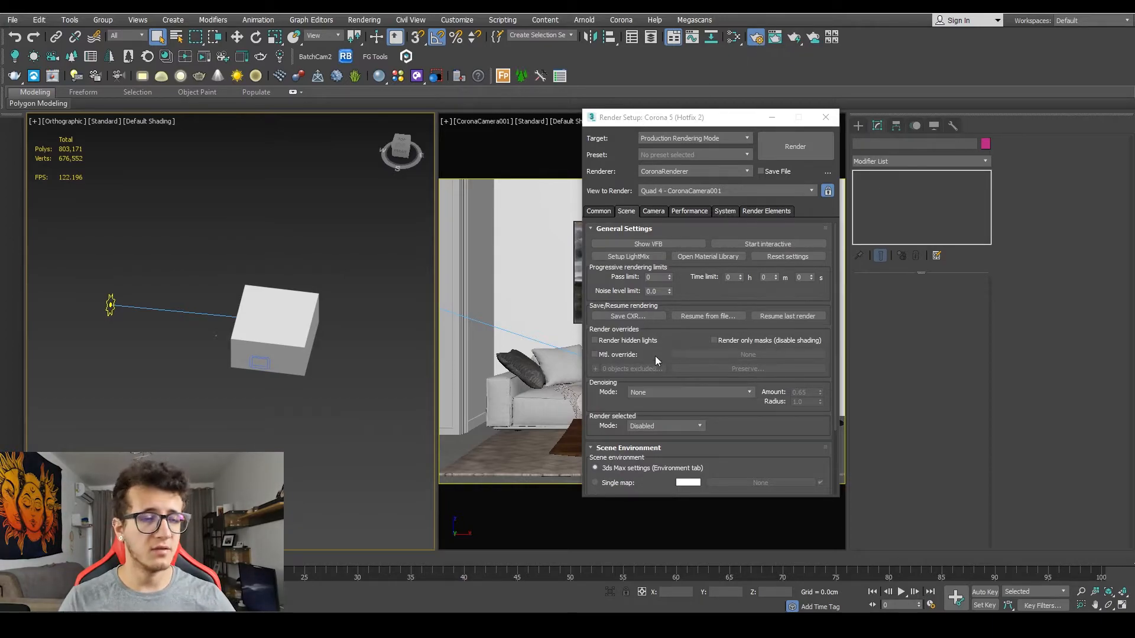
# Set the denoising mode to Corona High Quality and the noise level limit to 3 in the render setup
pyautogui.click(661, 395)
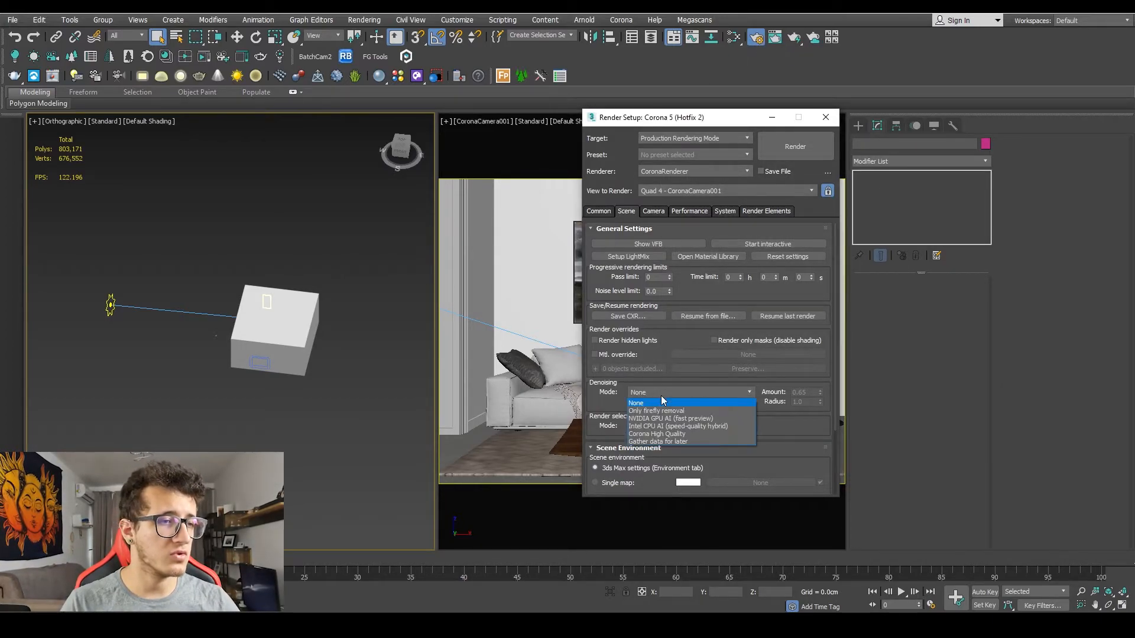
pyautogui.click(663, 434)
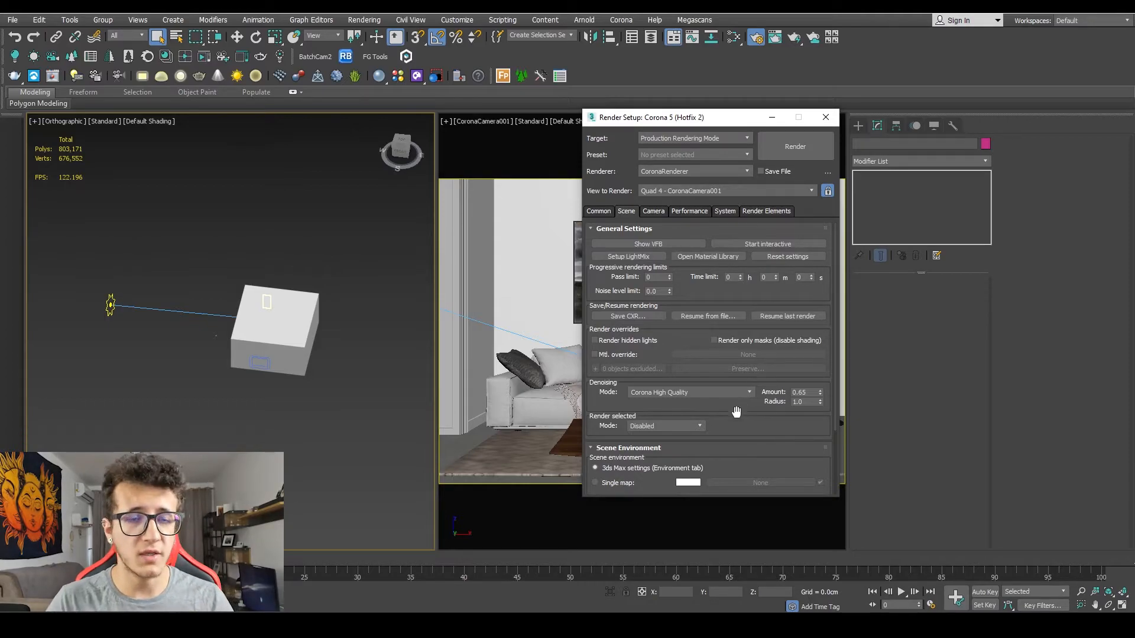
pyautogui.click(663, 291)
pyautogui.write('3')
pyautogui.press('Return')
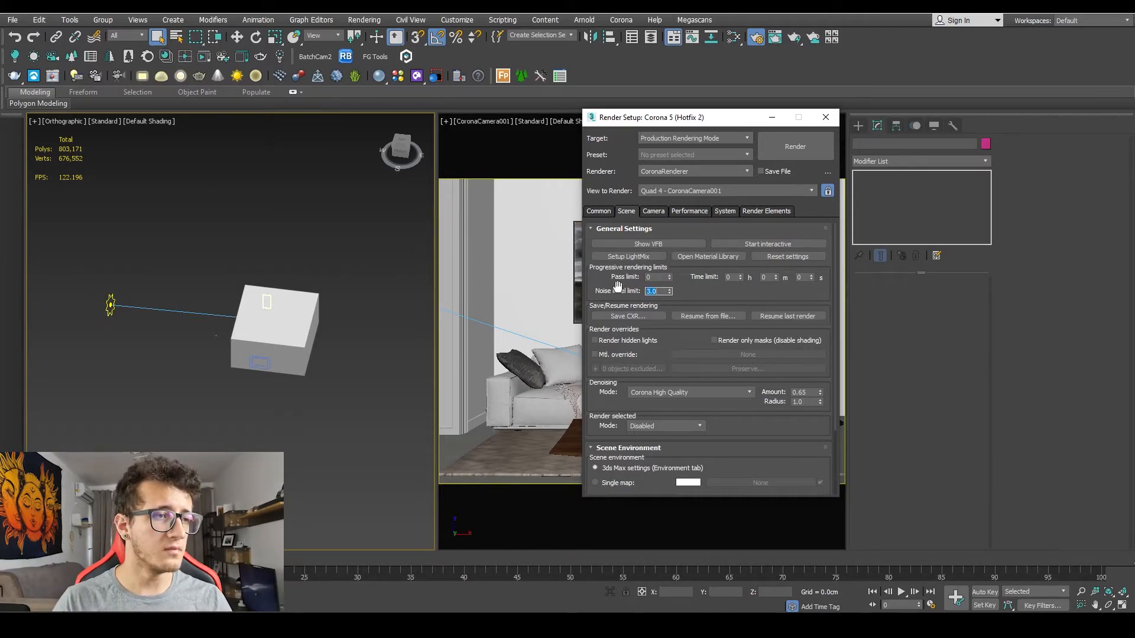
pyautogui.click(373, 347)
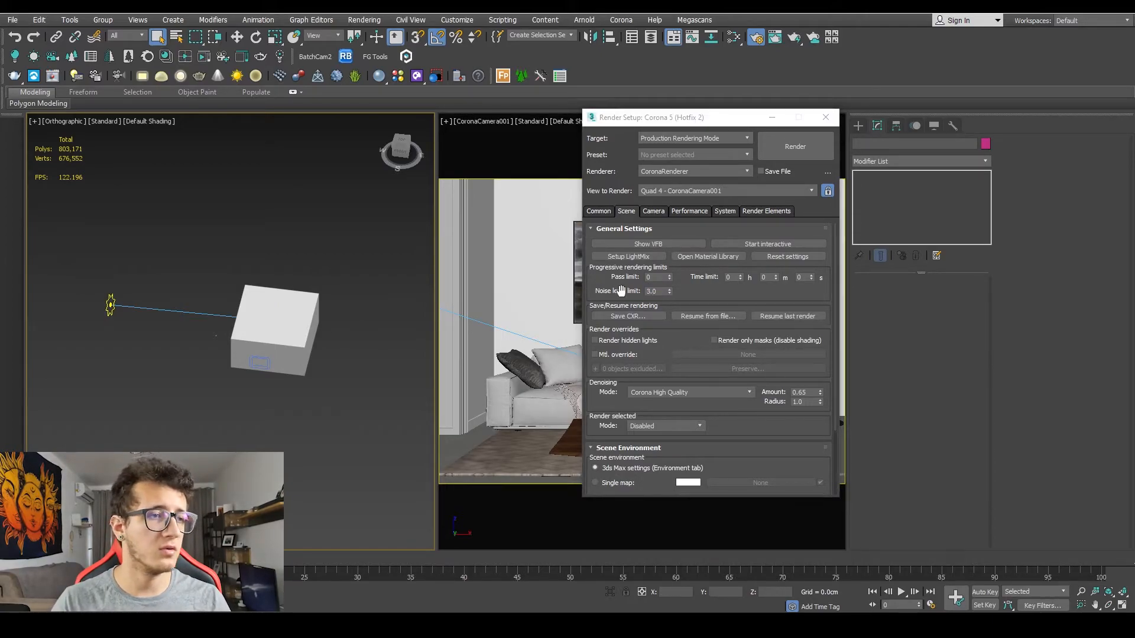
pyautogui.moveTo(658, 281)
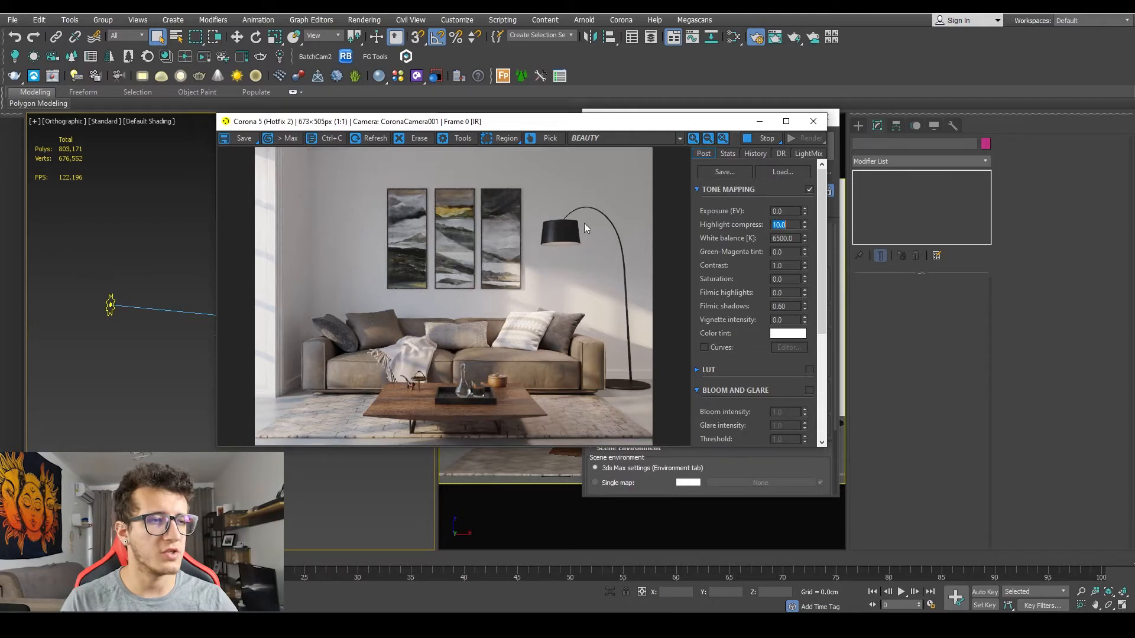
# Set the tone mapping white balance to 6000 K and reduce the saturation to -0.016
pyautogui.scroll(2, 571, 228)
pyautogui.scroll(-2, 572, 240)
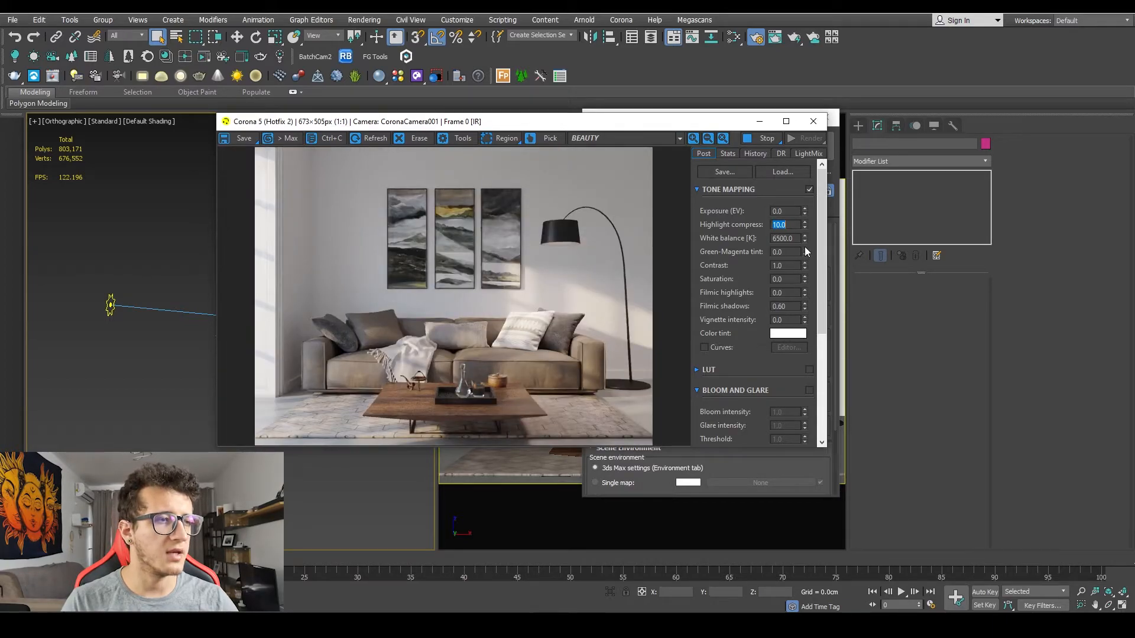
pyautogui.moveTo(808, 237); pyautogui.dragTo(813, 249)
pyautogui.press('Tab')
pyautogui.write('6000')
pyautogui.press('Return')
pyautogui.moveTo(806, 279)
pyautogui.mouseDown()
pyautogui.moveTo(813, 299)
pyautogui.moveTo(808, 286)
pyautogui.mouseUp()
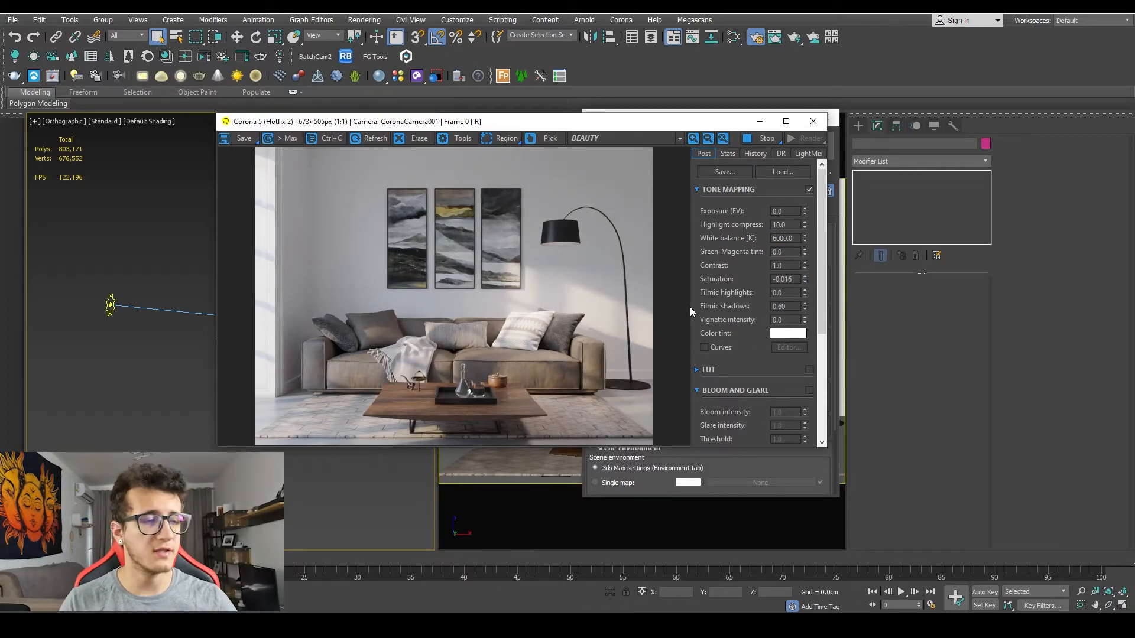
# Compare the render with filmic shadows at 0 and at 0.6, leaving the value at 0.6
pyautogui.doubleClick(787, 306)
pyautogui.write('0.0')
pyautogui.moveTo(790, 307); pyautogui.dragTo(739, 305)
pyautogui.write('.6')
pyautogui.press('Return')
pyautogui.write('0')
pyautogui.press('Return')
pyautogui.write('.6')
pyautogui.press('Return')
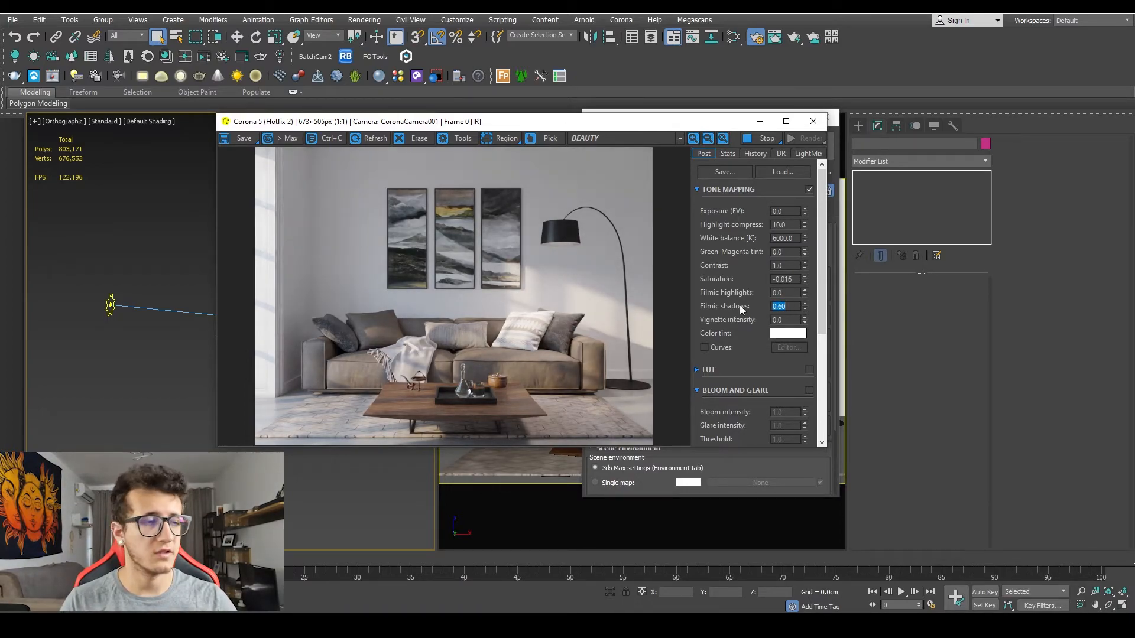
# Enable tone mapping curves and slightly darken the shadows of the Brightness curve using two added control points
pyautogui.click(704, 347)
pyautogui.click(789, 347)
pyautogui.moveTo(955, 296); pyautogui.dragTo(960, 289)
pyautogui.moveTo(884, 377); pyautogui.dragTo(882, 376)
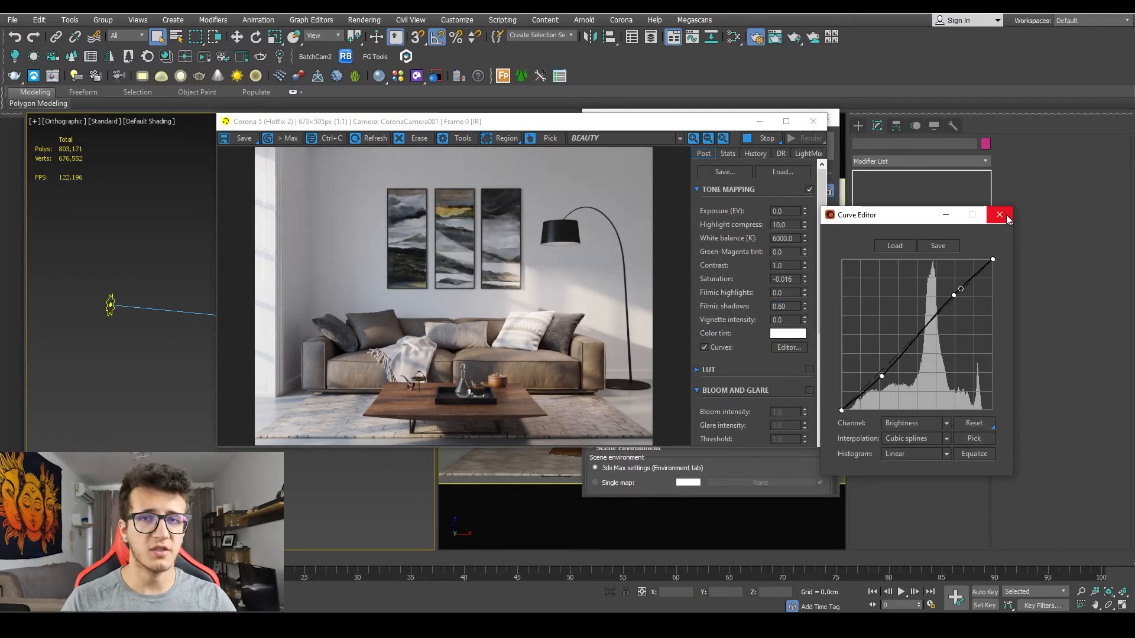
pyautogui.click(999, 215)
pyautogui.click(704, 347)
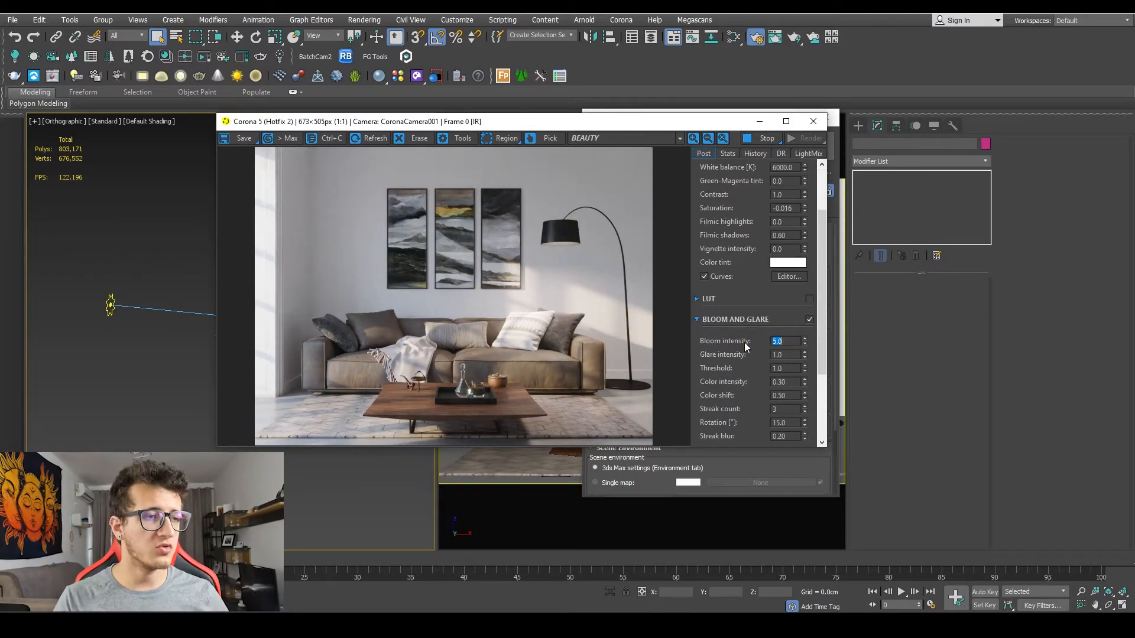
# Set the glare intensity to 2.0 and compare the render with bloom and glare off and on, leaving the effect enabled
pyautogui.moveTo(783, 355); pyautogui.dragTo(696, 356)
pyautogui.write('2')
pyautogui.press('Return')
pyautogui.click(810, 320)
pyautogui.click(809, 320)
# Try different bloom and glare threshold values, settle on 0.70 and keep the effect enabled
pyautogui.moveTo(804, 368); pyautogui.dragTo(785, 258)
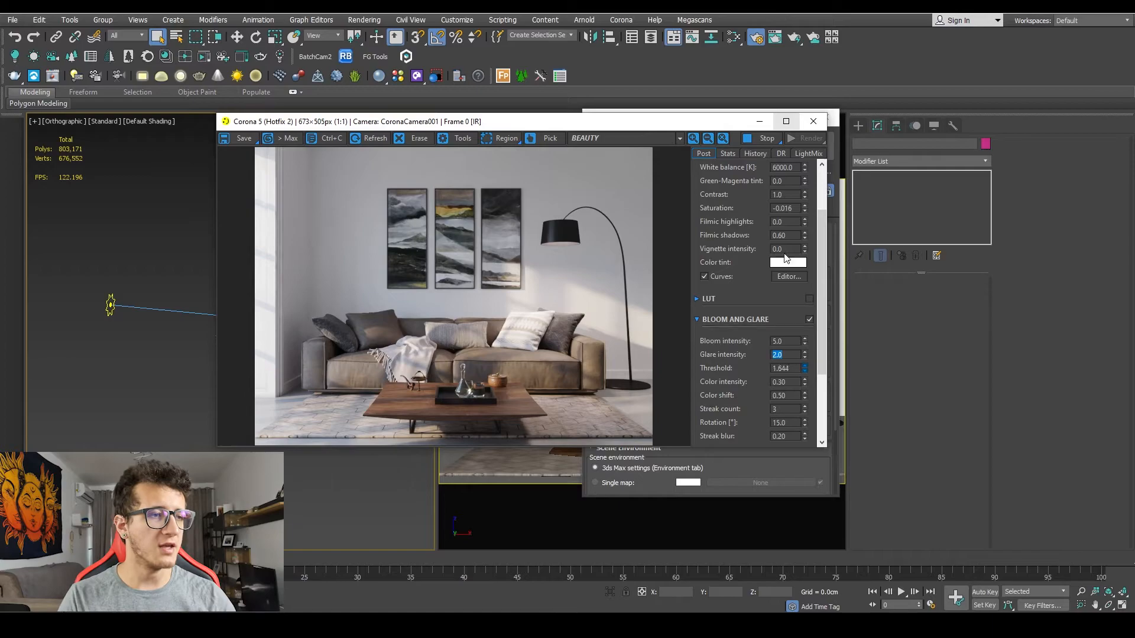
pyautogui.moveTo(791, 369); pyautogui.dragTo(693, 389)
pyautogui.write('1')
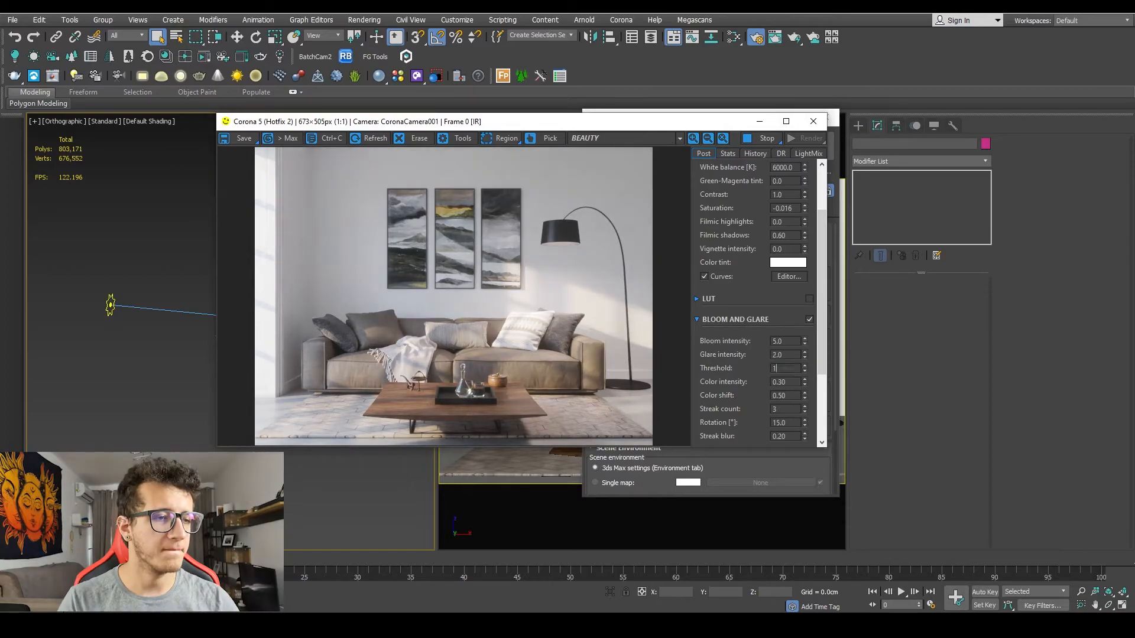
pyautogui.press('Return')
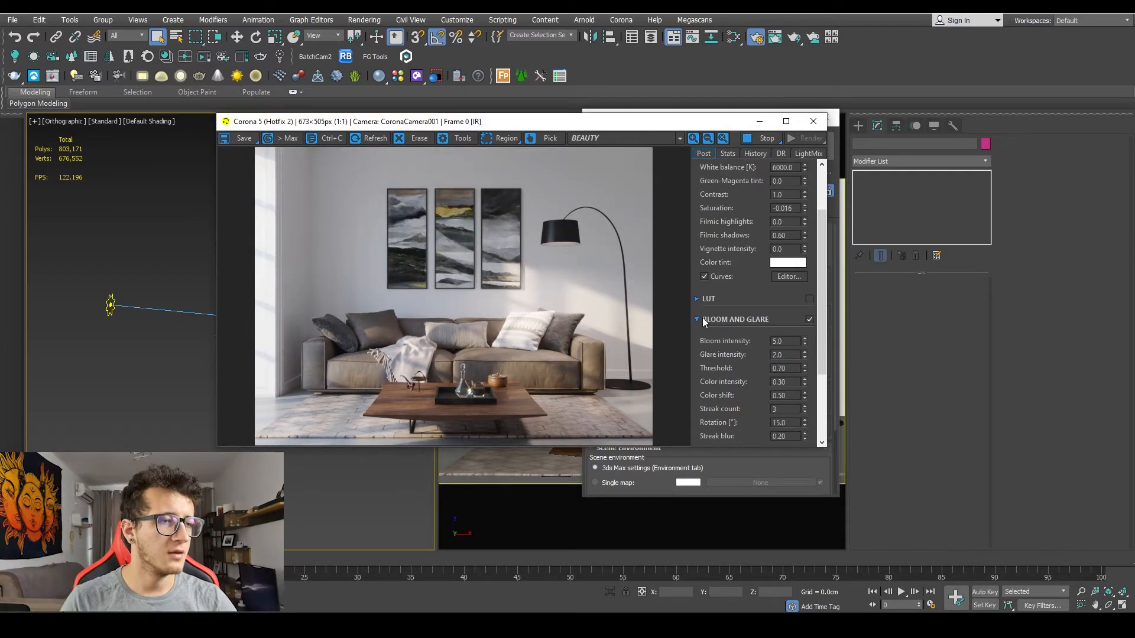
pyautogui.click(698, 319)
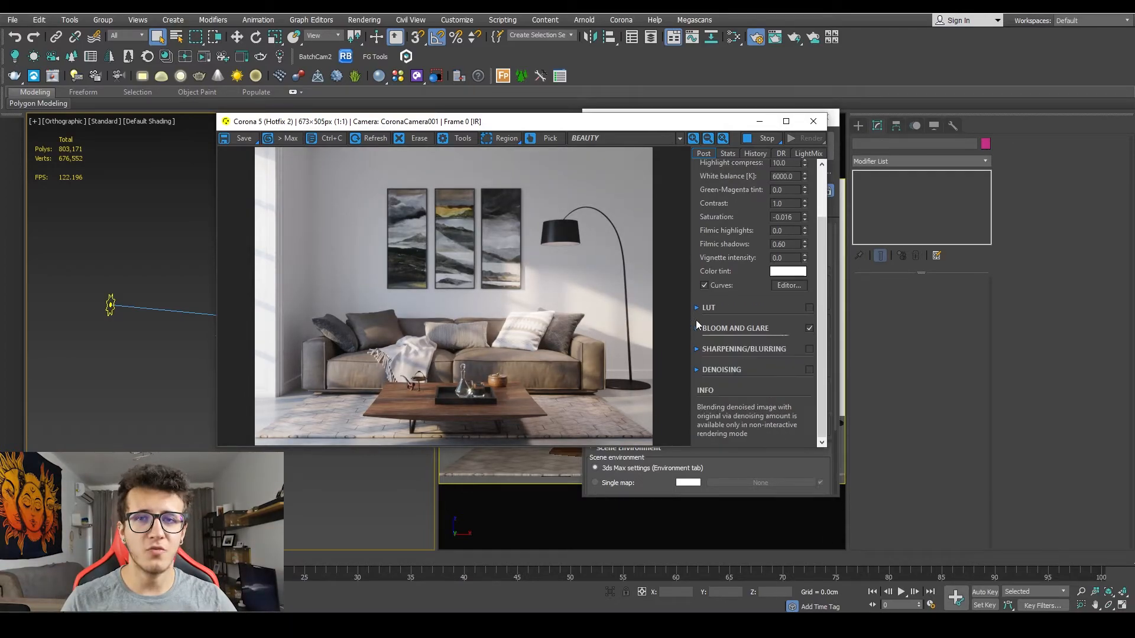
pyautogui.click(810, 329)
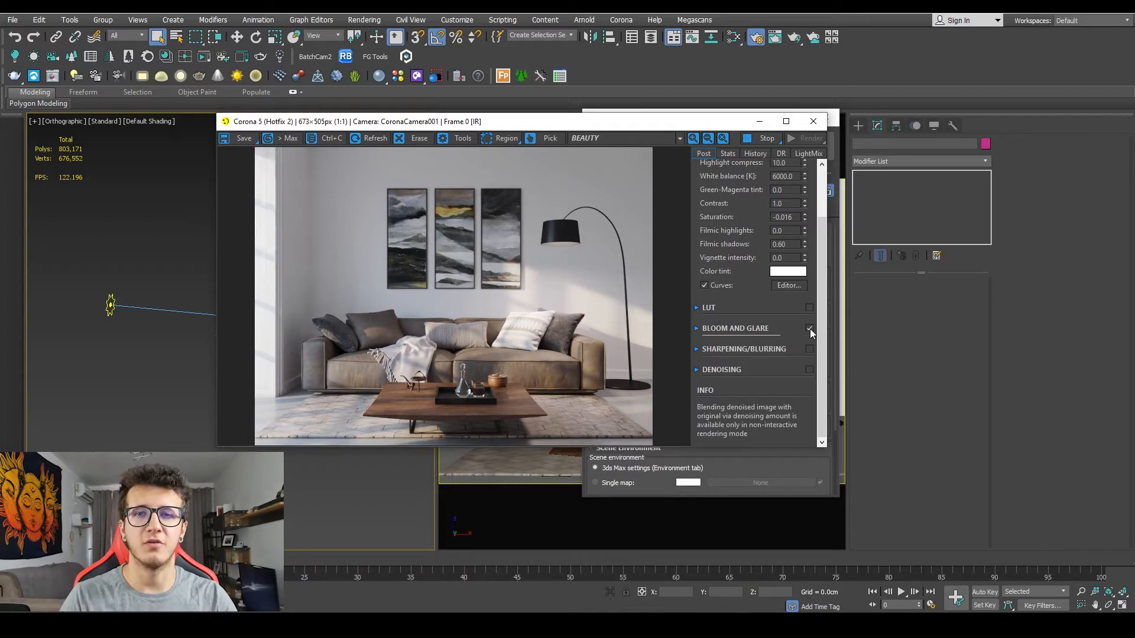
# Enable the LUT and set its opacity to 0.40
pyautogui.click(809, 308)
pyautogui.click(697, 308)
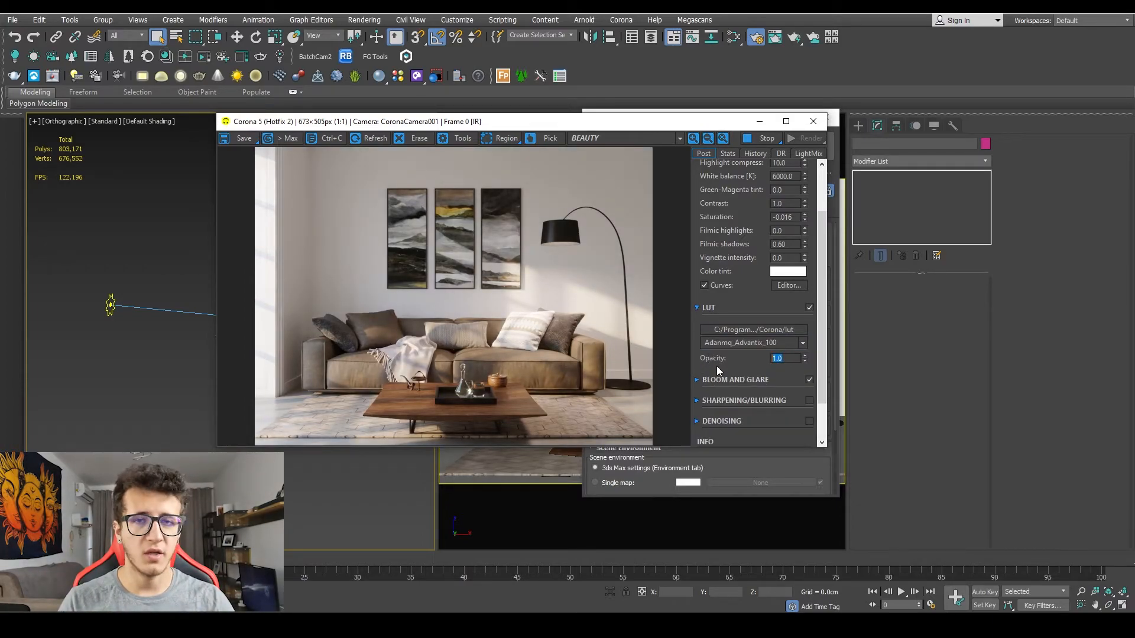
pyautogui.write('0.4')
pyautogui.press('Return')
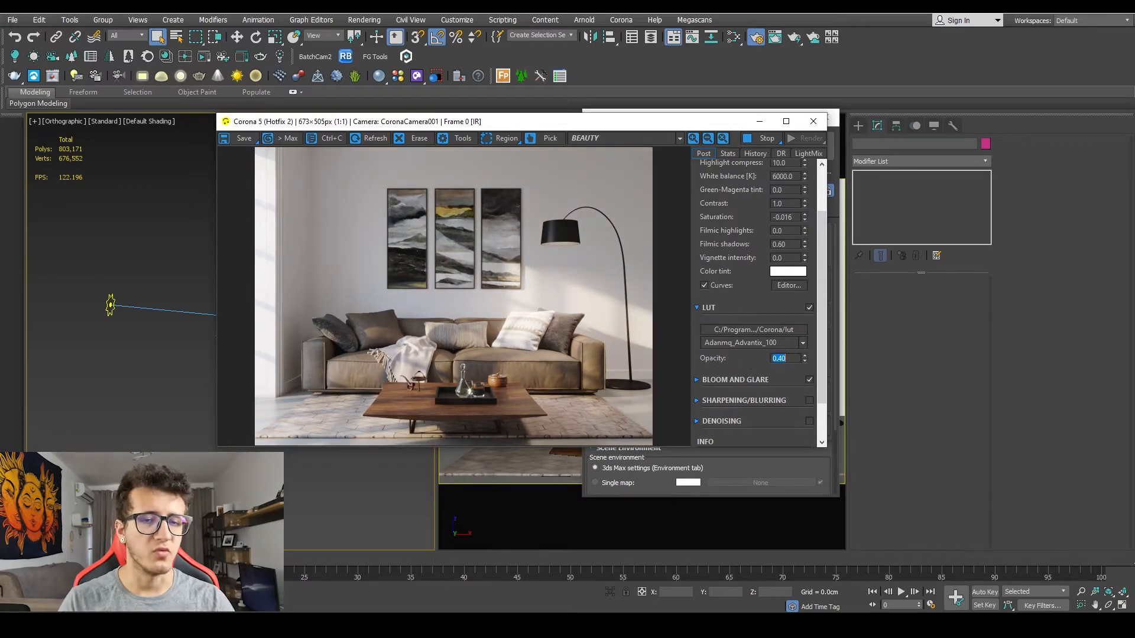
# Preview the available LUT presets on the render and choose Adanmq_Fuji_Velvia_100
pyautogui.click(803, 343)
pyautogui.click(762, 420)
pyautogui.scroll(2, 767, 376)
pyautogui.scroll(-1, 768, 376)
pyautogui.click(803, 381)
pyautogui.press('Down')
pyautogui.press('Down')
pyautogui.press('Down')
pyautogui.press('Down')
pyautogui.press('Down')
pyautogui.press('Down')
pyautogui.press('Down')
pyautogui.press('Down')
pyautogui.press('Down')
pyautogui.press('Down')
pyautogui.press('Down')
pyautogui.press('Down')
pyautogui.press('Down')
pyautogui.press('Down')
pyautogui.press('Down')
pyautogui.press('Down')
pyautogui.press('Down')
pyautogui.press('Down')
pyautogui.press('Down')
pyautogui.press('Down')
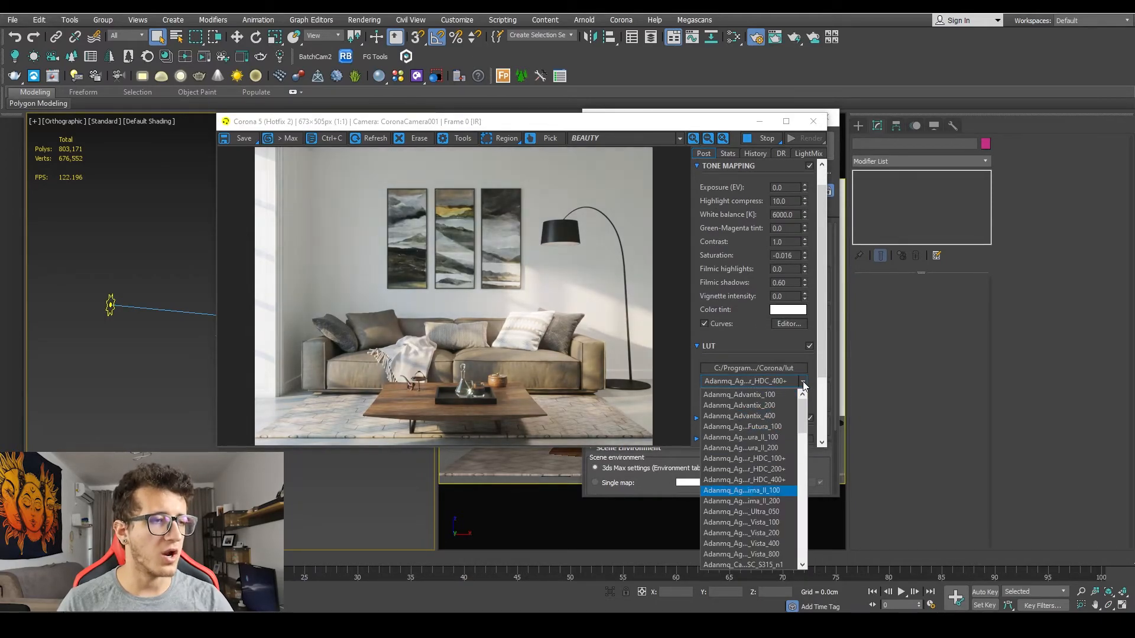
pyautogui.press('Down')
pyautogui.press('Down')
pyautogui.press('Down')
pyautogui.press('Down')
pyautogui.press('Down')
pyautogui.press('Down')
pyautogui.press('Down')
pyautogui.press('Down')
pyautogui.press('Down')
pyautogui.press('Down')
pyautogui.press('Down')
pyautogui.press('Down')
pyautogui.press('Down')
pyautogui.press('Down')
pyautogui.press('Down')
pyautogui.press('Down')
pyautogui.press('Down')
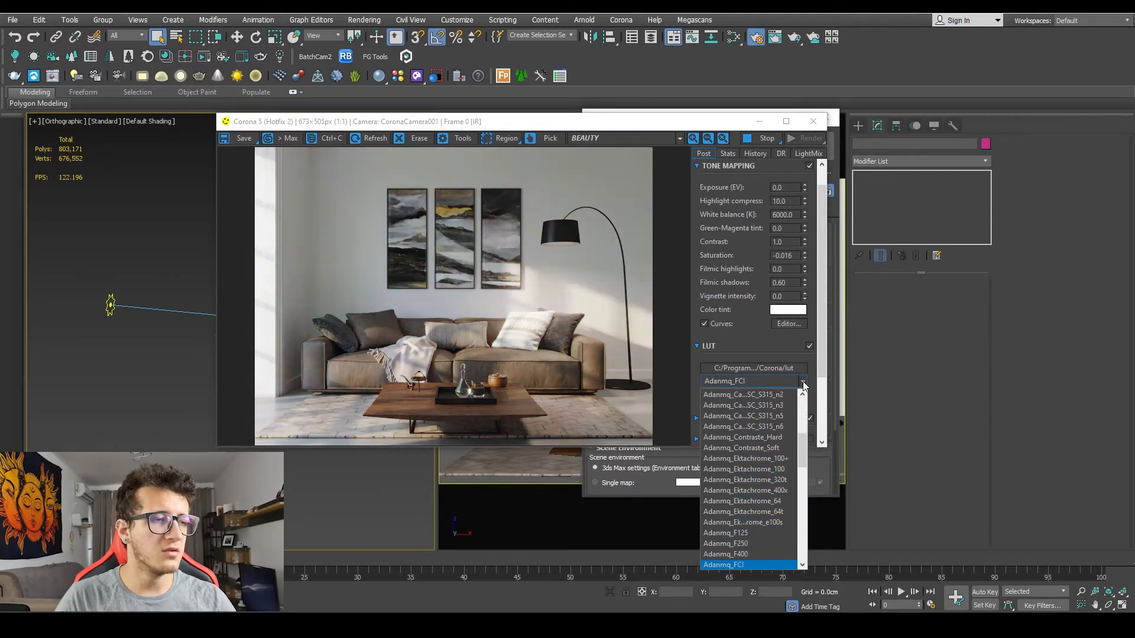
pyautogui.press('Down')
pyautogui.press('Down')
pyautogui.press('Down')
pyautogui.press('Down')
pyautogui.press('Down')
pyautogui.press('Down')
pyautogui.press('Down')
pyautogui.press('Down')
pyautogui.press('Down')
pyautogui.press('Down')
pyautogui.press('Down')
pyautogui.press('Down')
pyautogui.press('Down')
pyautogui.press('Down')
pyautogui.press('Down')
pyautogui.press('Down')
pyautogui.press('Down')
pyautogui.press('Down')
pyautogui.press('Down')
pyautogui.press('Down')
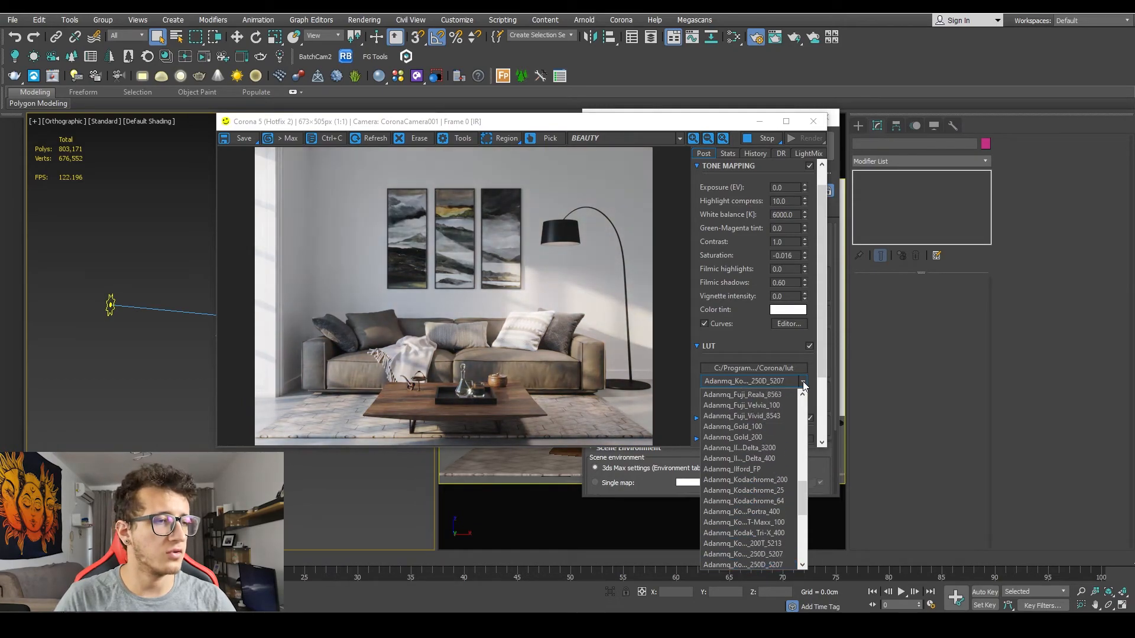
pyautogui.press('Down')
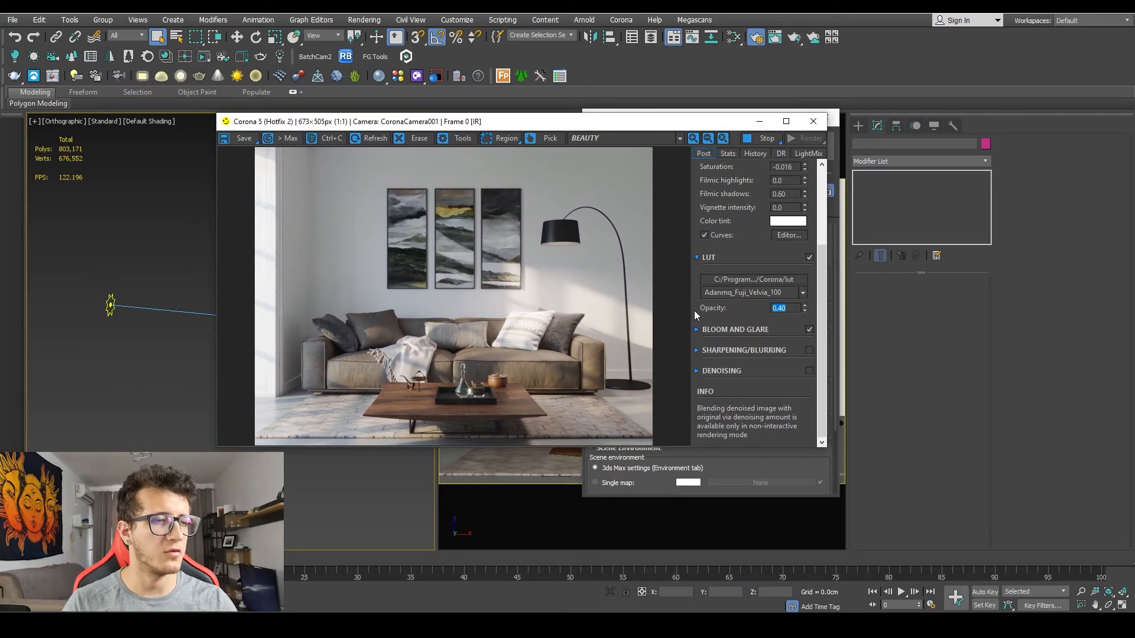
# Set the tone mapping green-magenta tint to -0.012 and close the interactive render window
pyautogui.scroll(4, 698, 343)
pyautogui.click(701, 365)
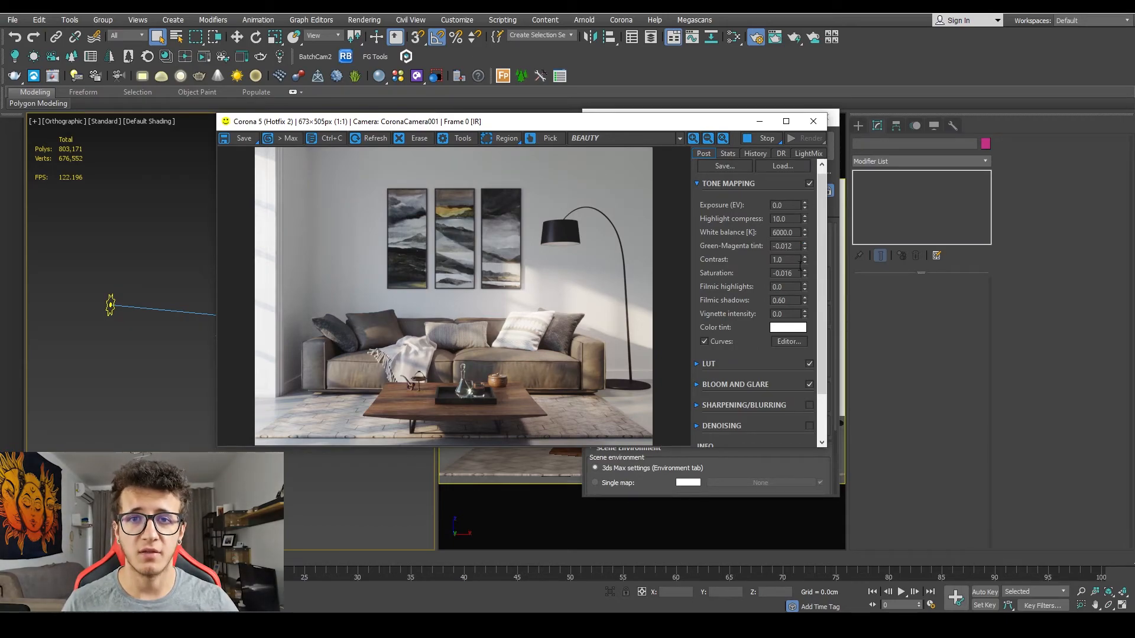
pyautogui.click(814, 123)
# Keep CoronaRenderer as the renderer and start the production render of the CoronaCamera001 view
pyautogui.moveTo(679, 114); pyautogui.dragTo(652, 108)
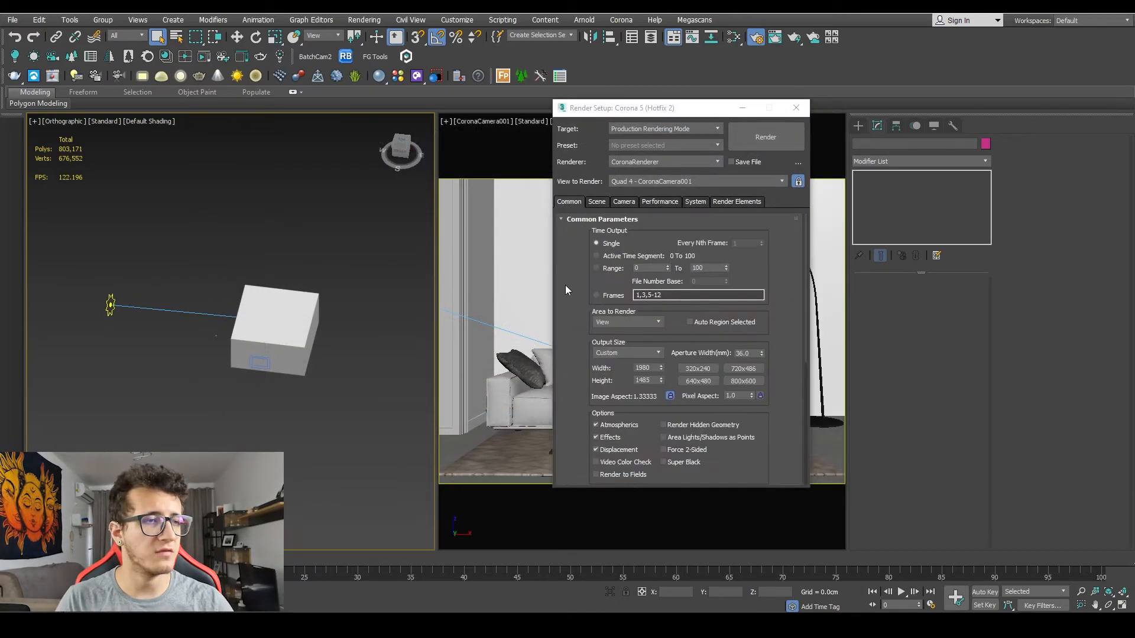
pyautogui.click(659, 161)
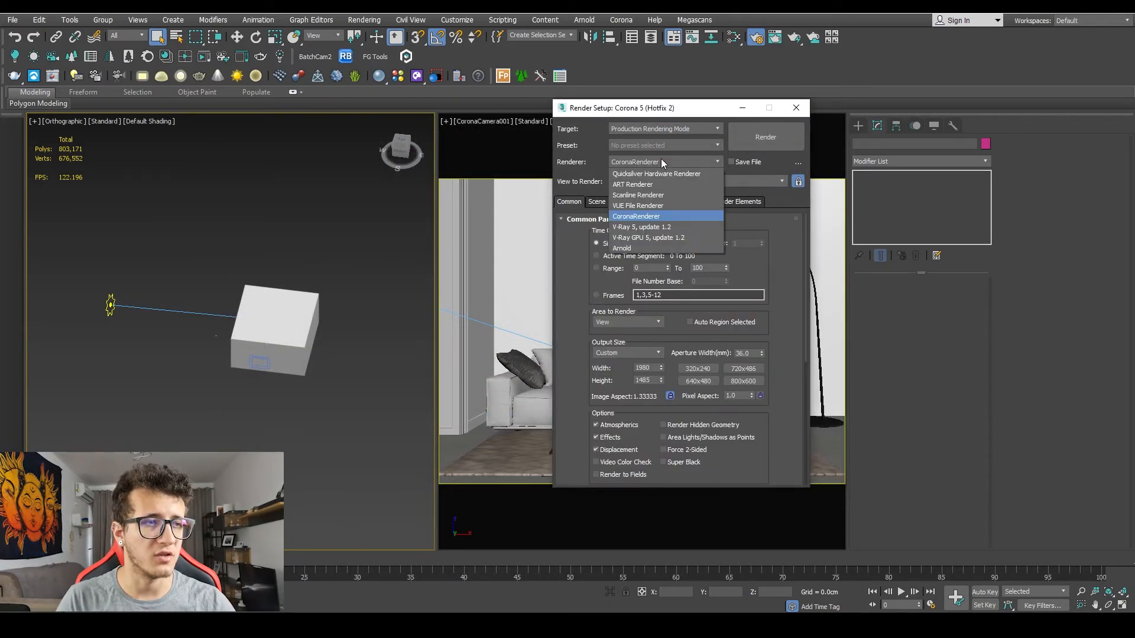
pyautogui.click(659, 217)
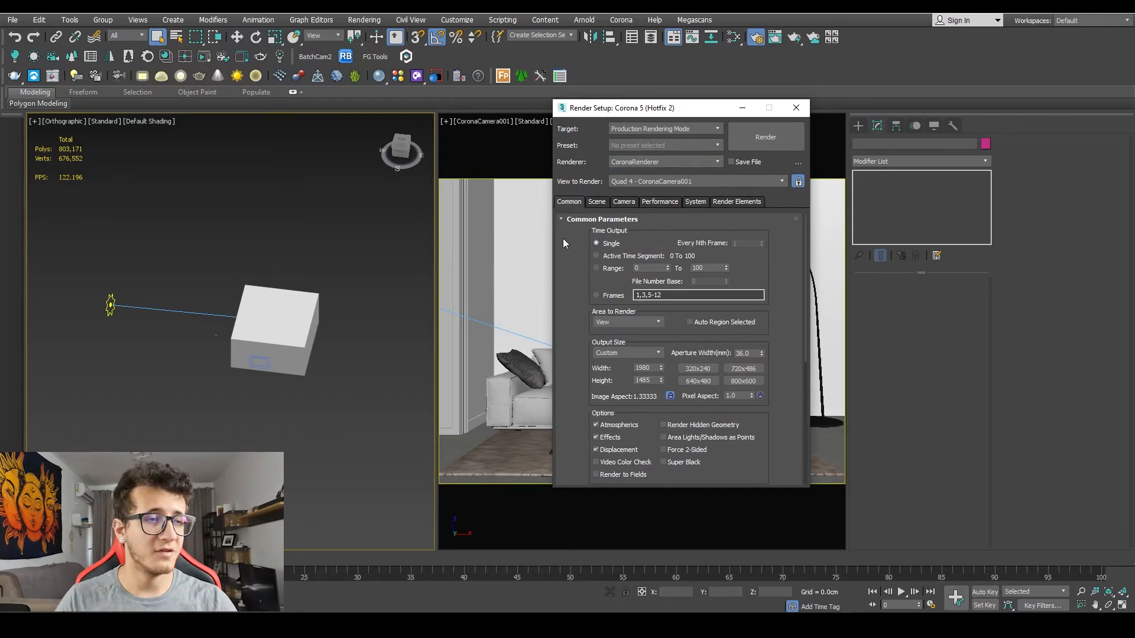
pyautogui.click(781, 143)
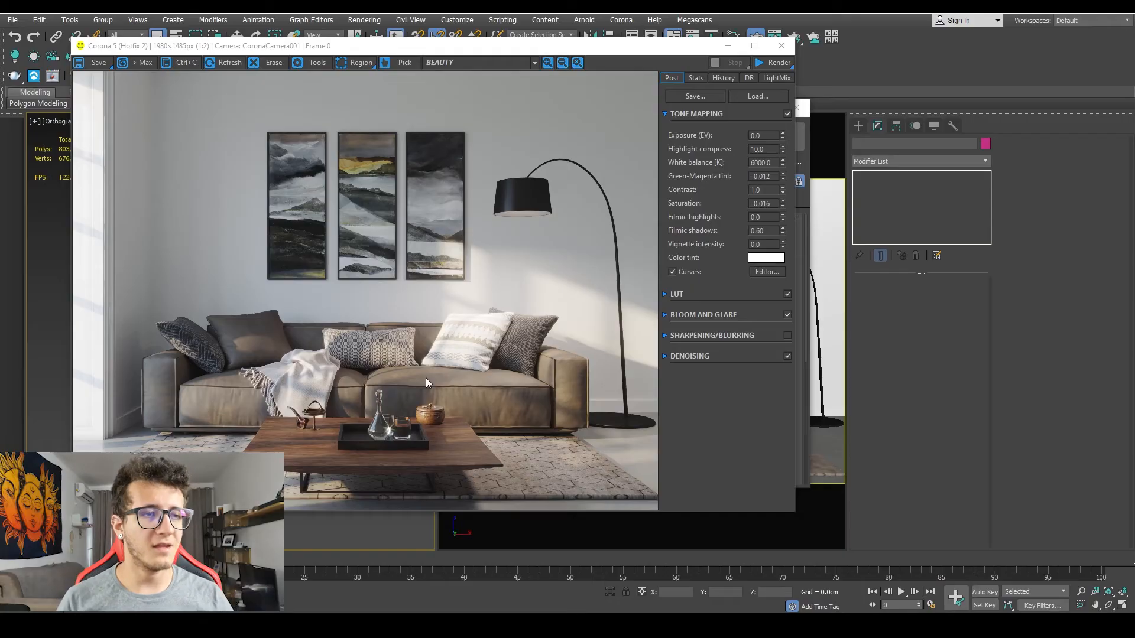
# Compare the finished render's highlights with glare intensity at 0 and at 0.50, leaving the value at 0.50
pyautogui.scroll(1, 449, 370)
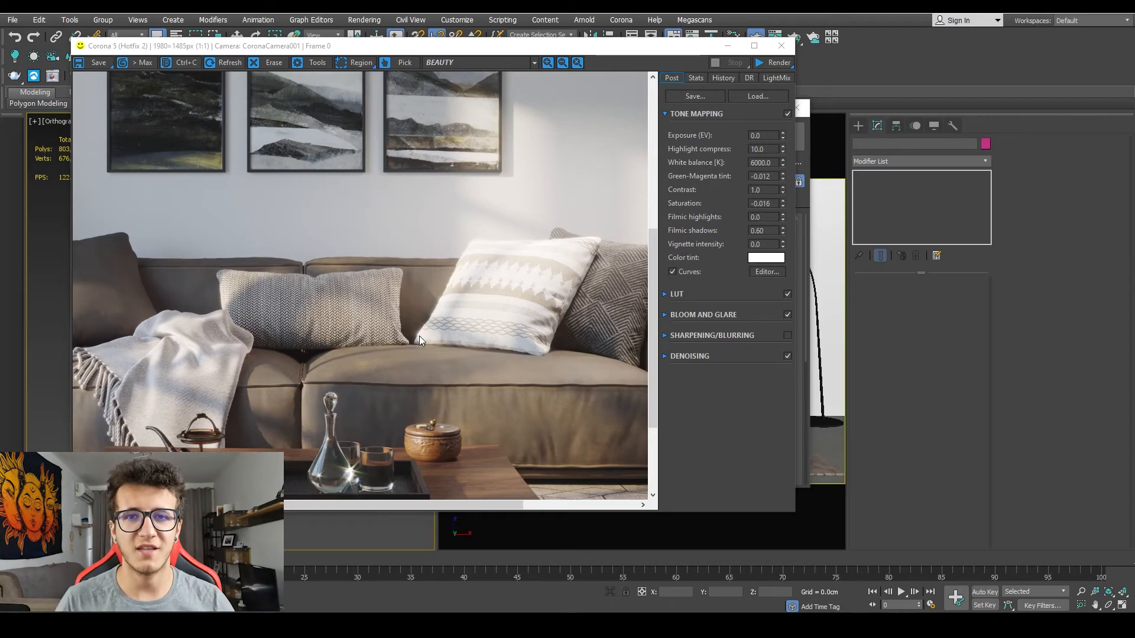
pyautogui.scroll(2, 429, 312)
pyautogui.scroll(-2, 483, 236)
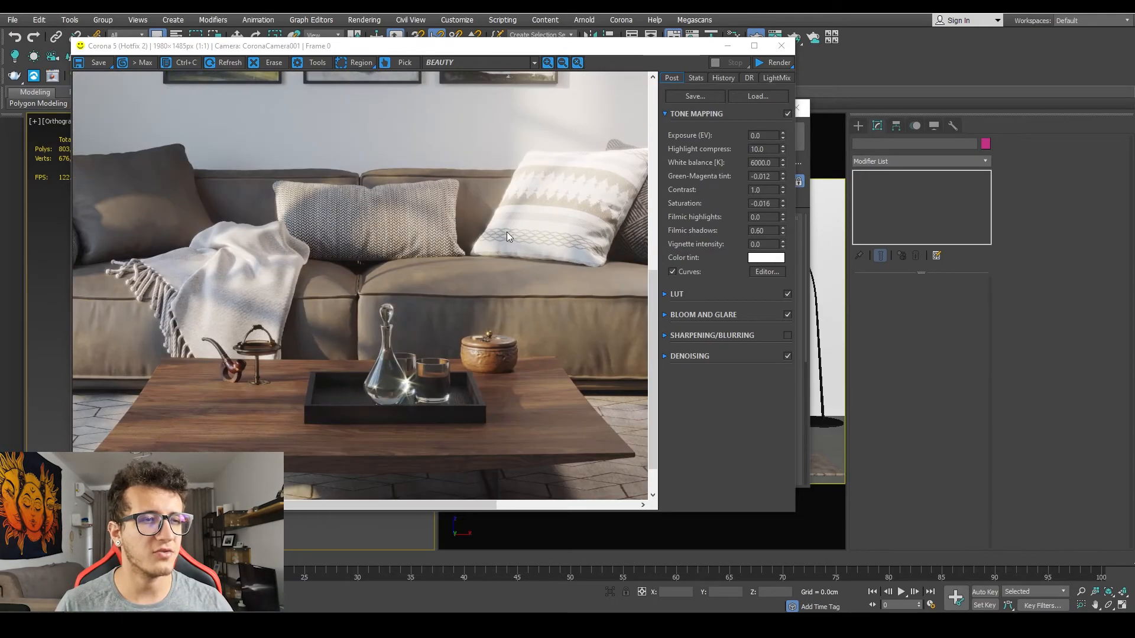
pyautogui.scroll(-1, 584, 222)
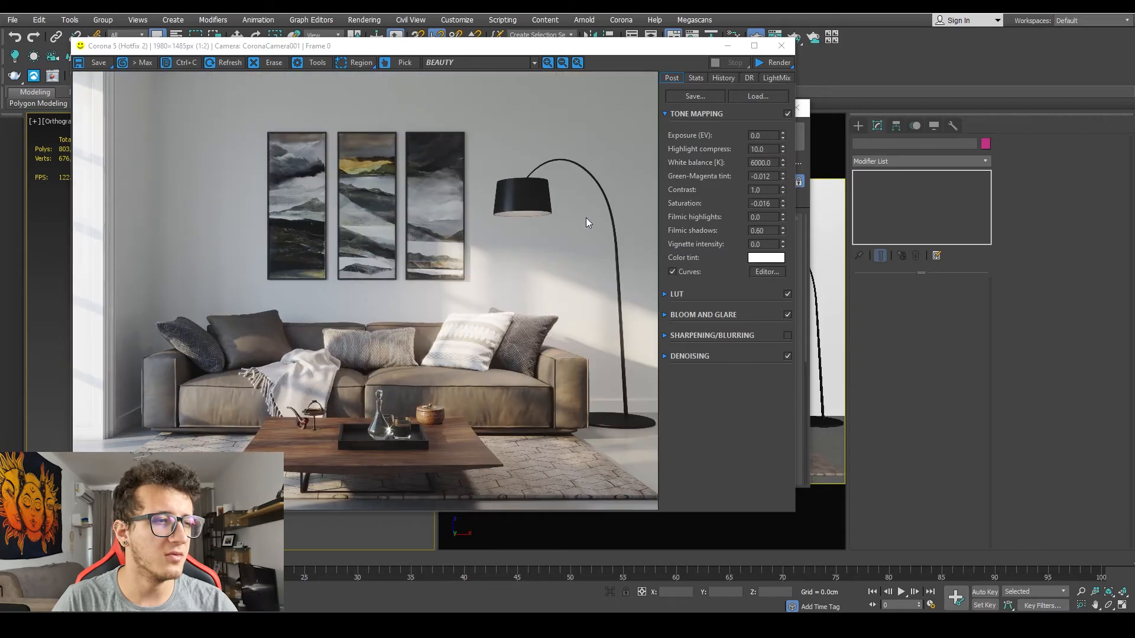
pyautogui.click(704, 315)
pyautogui.scroll(2, 402, 307)
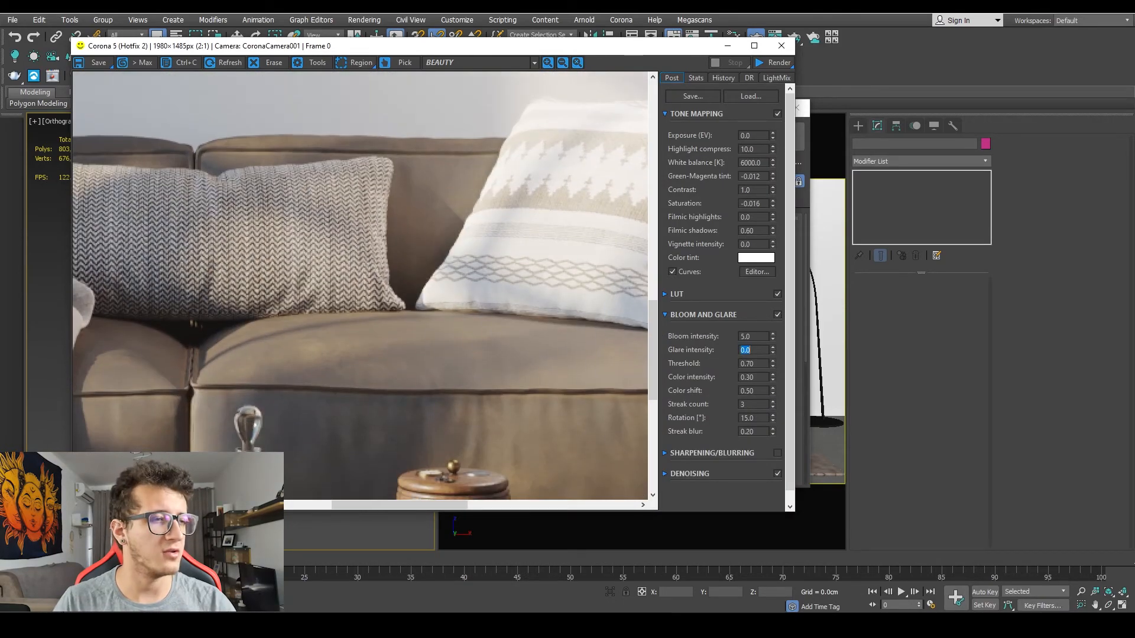
pyautogui.scroll(-2, 396, 469)
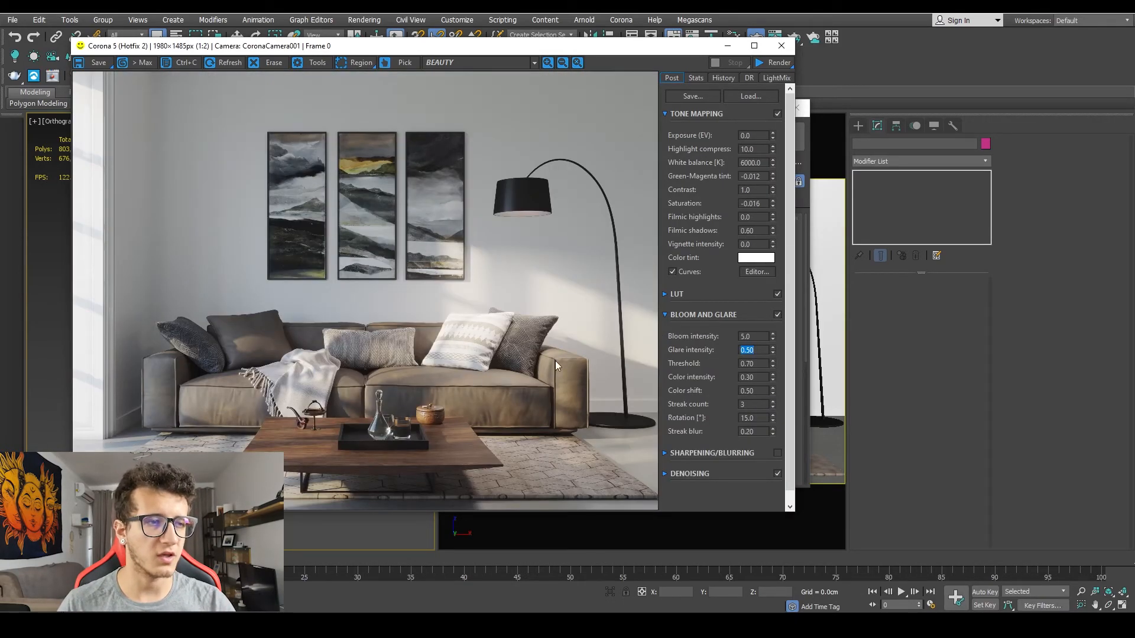
pyautogui.click(665, 317)
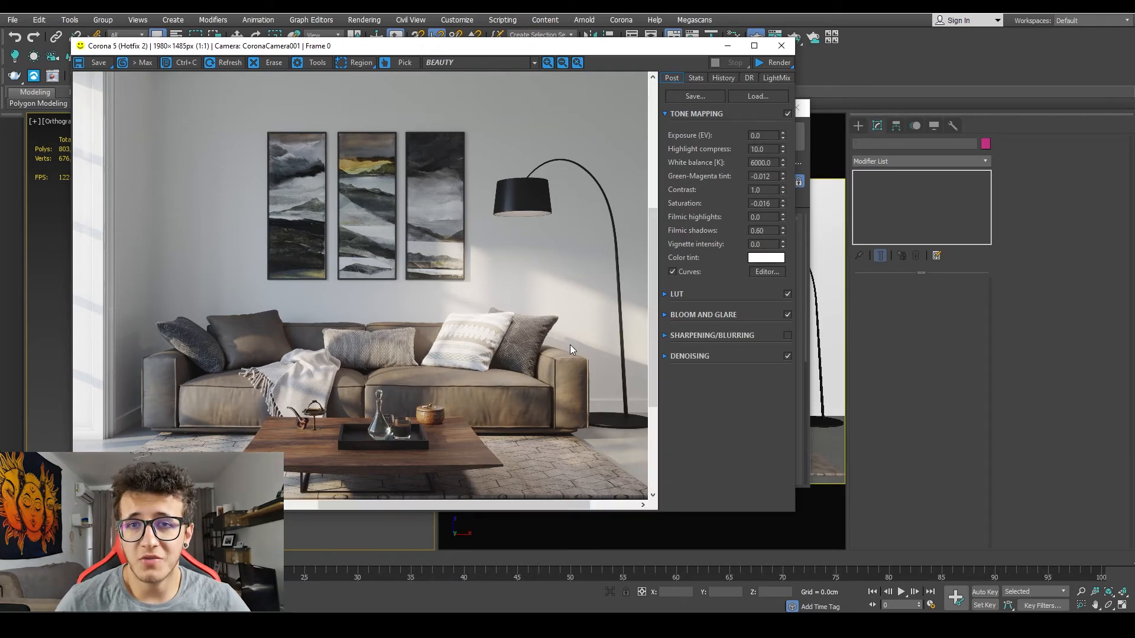
# Save the final render as an OpenEXR image named "Rendor room" in the Screen Recording folder
pyautogui.scroll(1, 570, 346)
pyautogui.click(95, 62)
pyautogui.hotkey('ctrl', 'v')
pyautogui.press('Return')
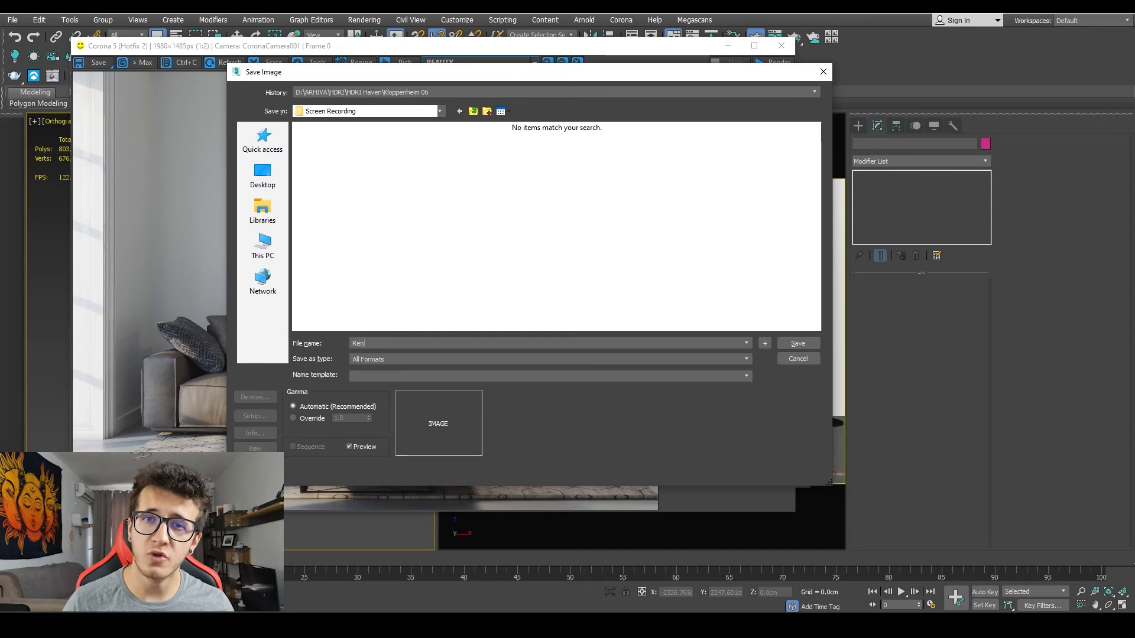
pyautogui.click(413, 359)
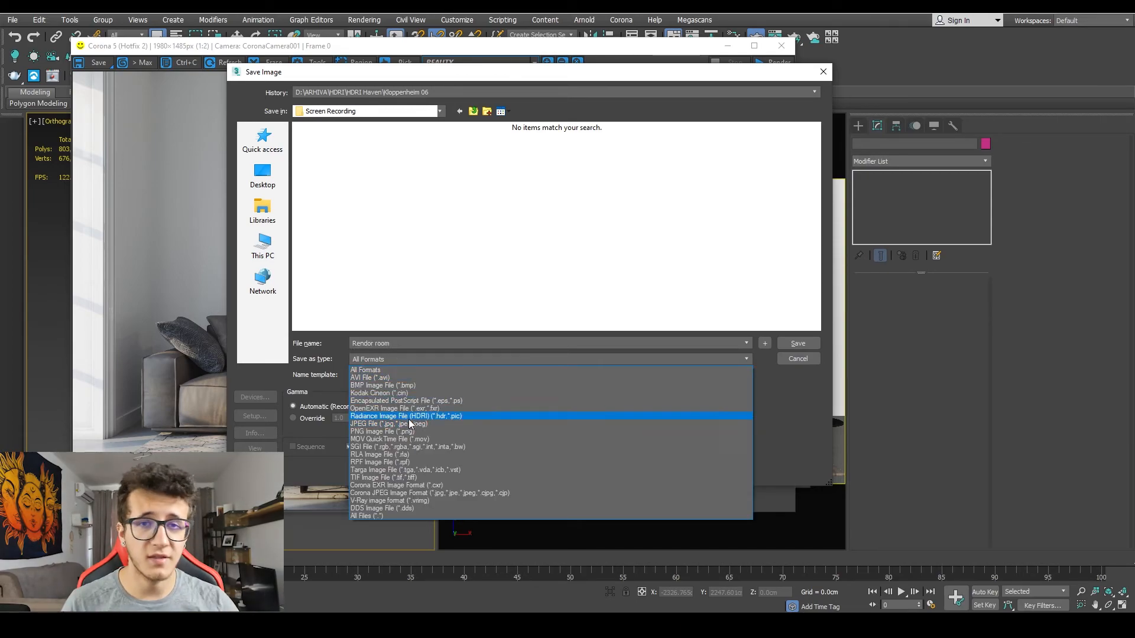
pyautogui.click(469, 409)
pyautogui.click(798, 343)
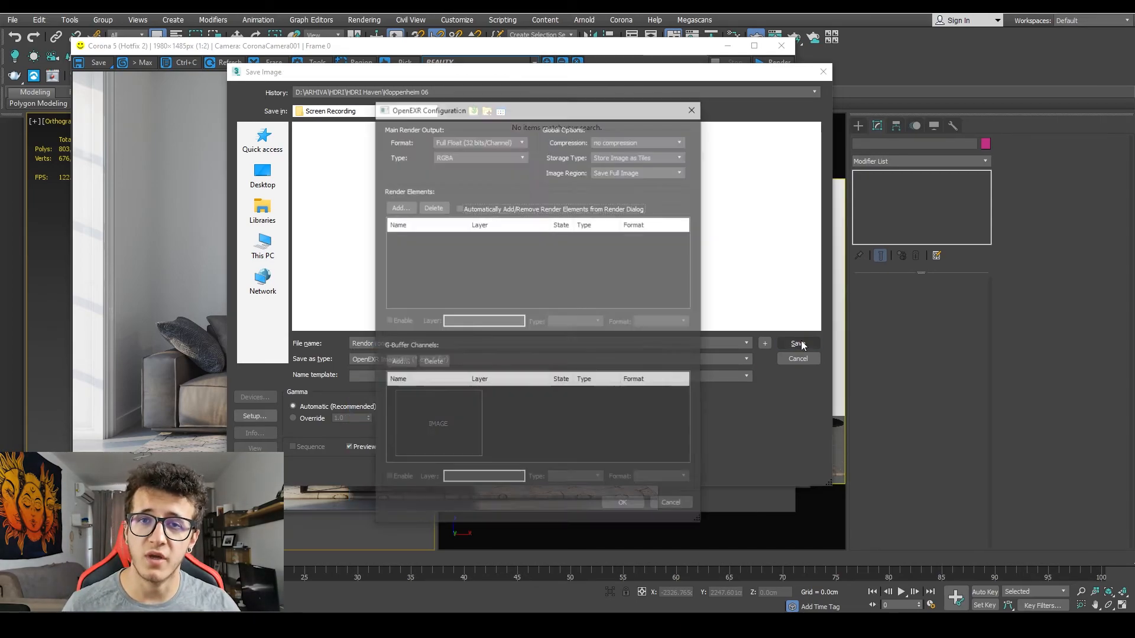